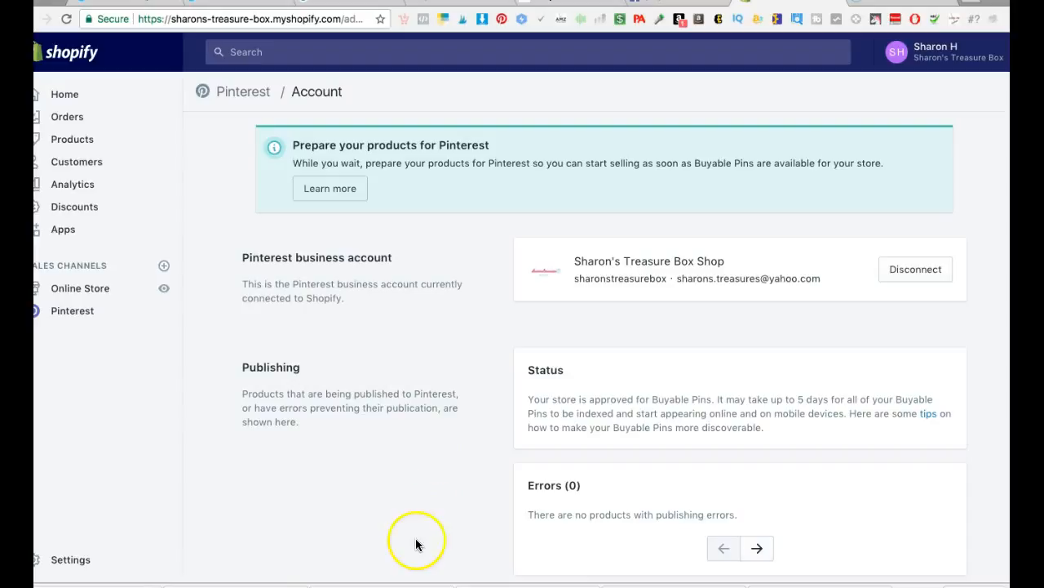
Step: Review the Pinterest channel's account page in the store admin, covering the business account, publishing status, errors and product option matching
scroll(415, 538, down, 3)
scroll(415, 537, up, 3)
scroll(516, 442, down, 2)
scroll(516, 442, up, 2)
scroll(516, 443, down, 4)
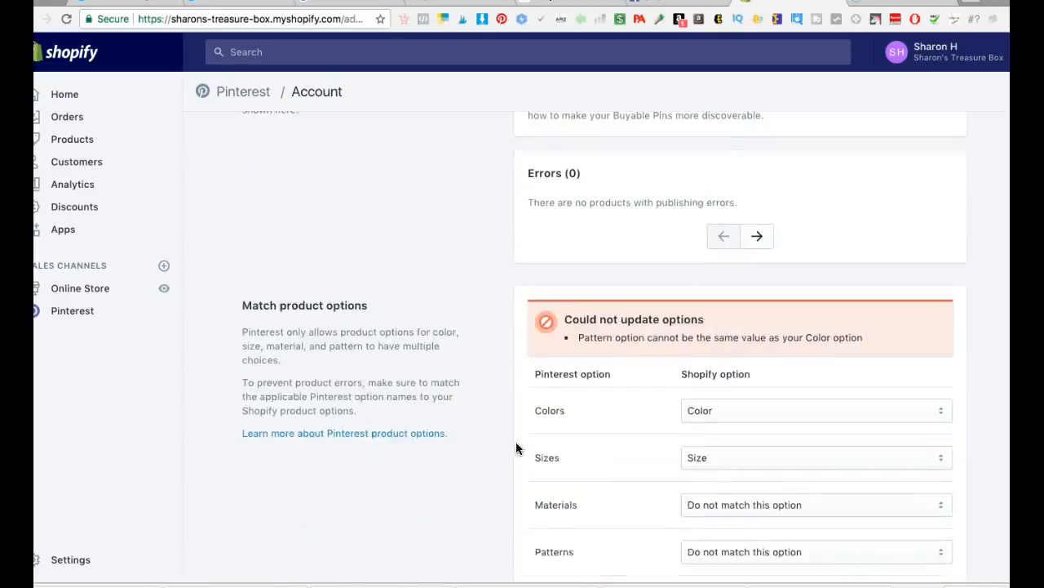
scroll(514, 463, up, 4)
scroll(514, 467, up, 1)
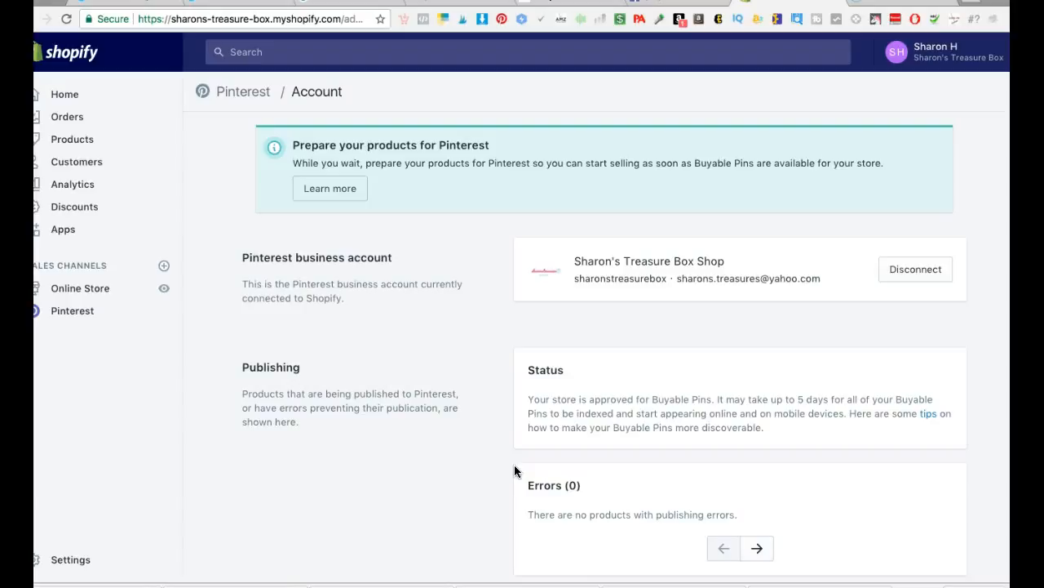
scroll(515, 467, down, 1)
scroll(514, 466, up, 1)
scroll(515, 466, down, 1)
scroll(515, 467, up, 1)
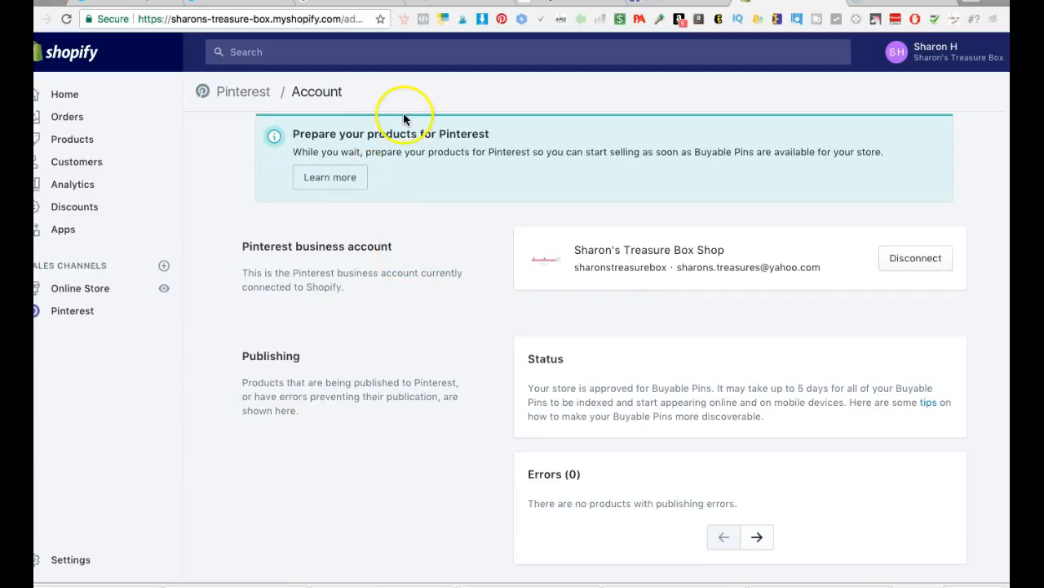
scroll(403, 119, up, 1)
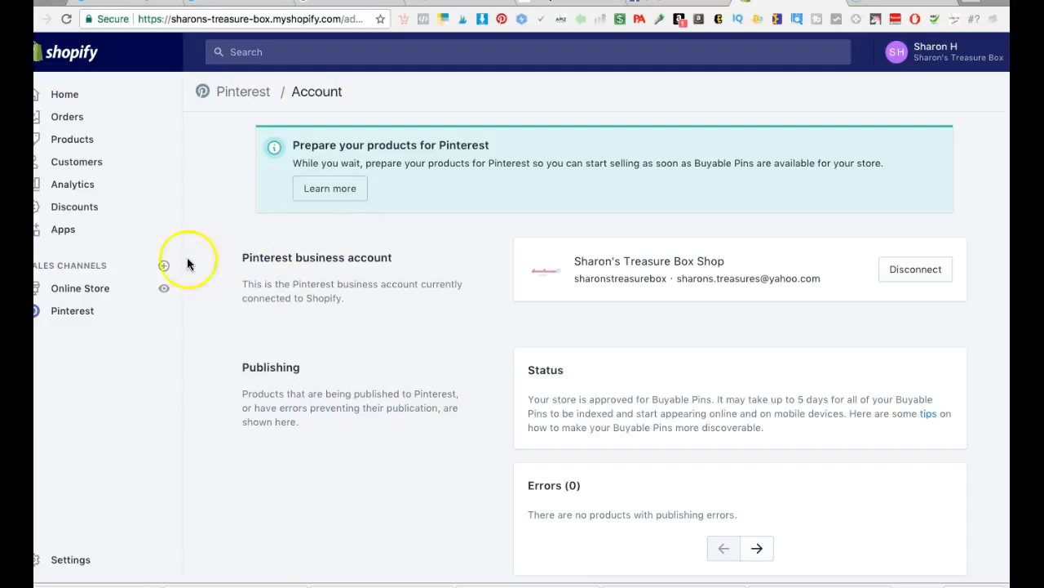
Step: Look through the sales channels that can be added to the store, from Amazon down to Wish, and close the list
click(159, 268)
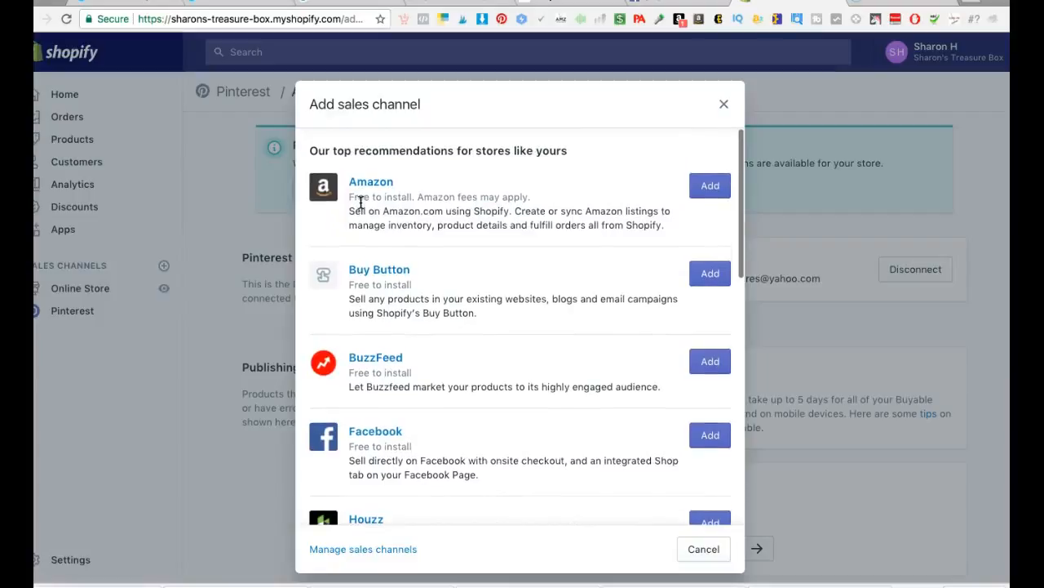
scroll(360, 203, down, 5)
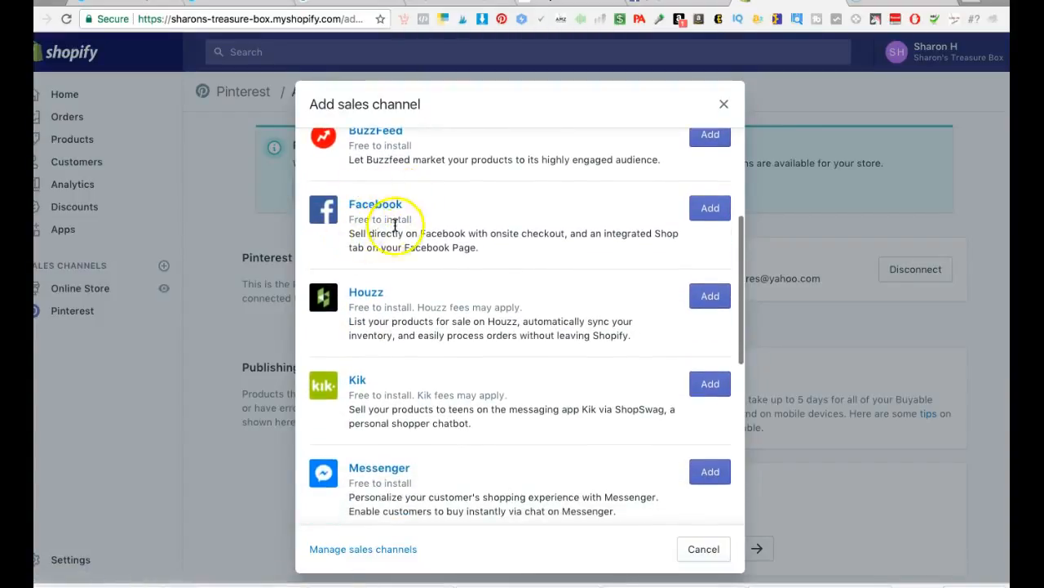
scroll(314, 319, down, 3)
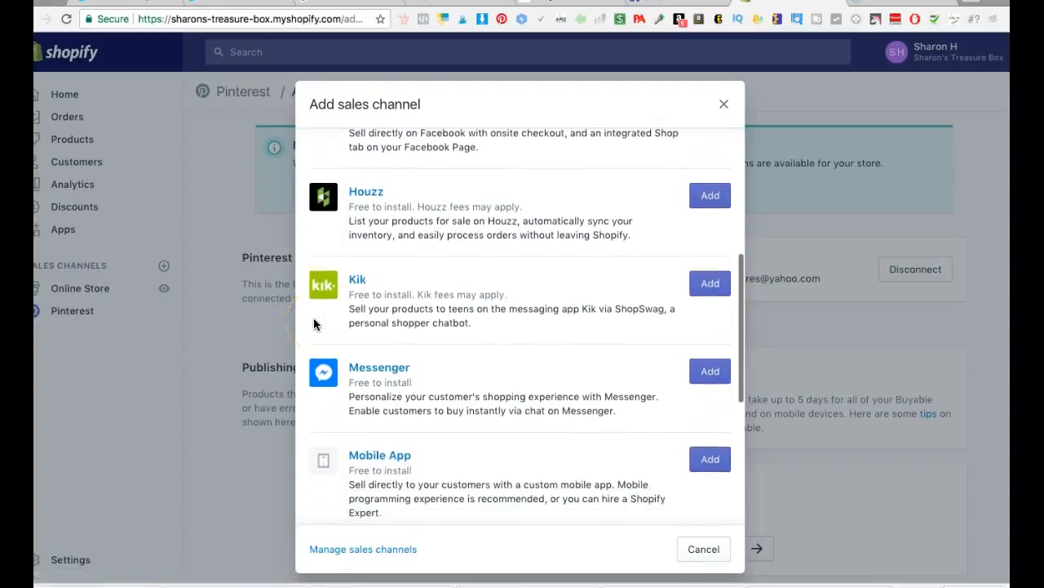
scroll(314, 324, down, 3)
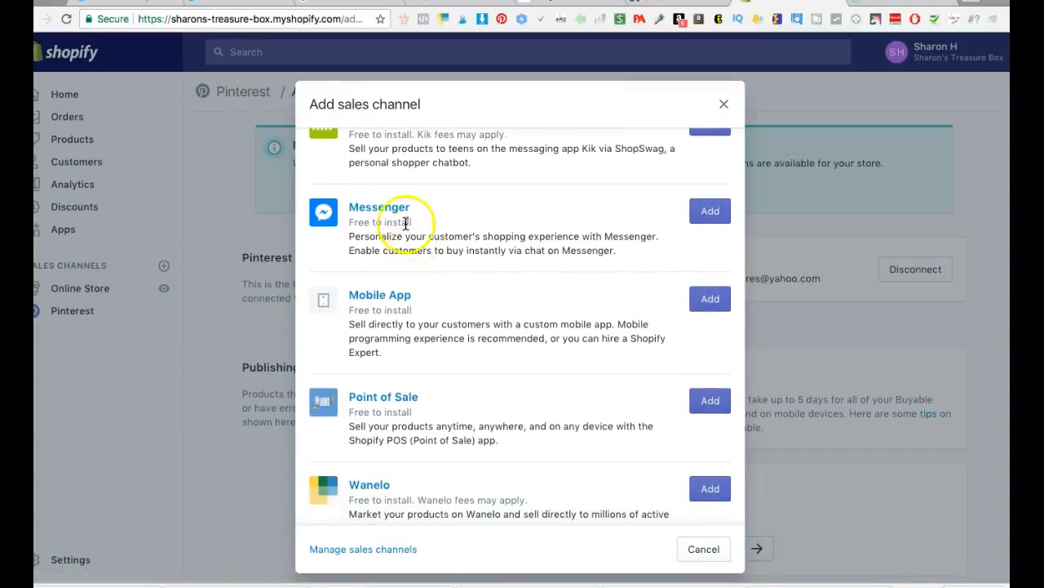
scroll(376, 262, down, 3)
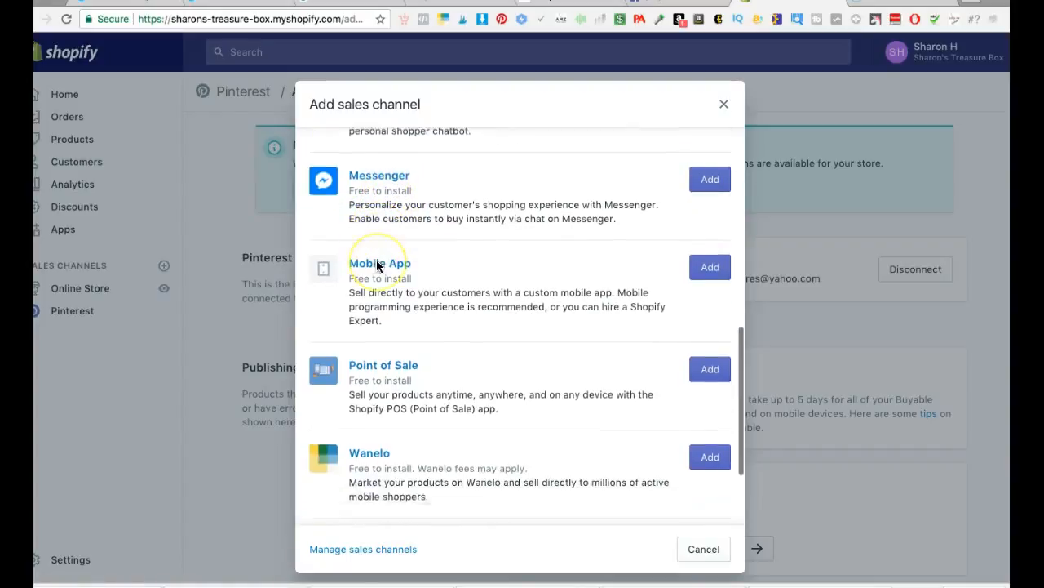
scroll(376, 260, up, 1)
scroll(373, 273, down, 1)
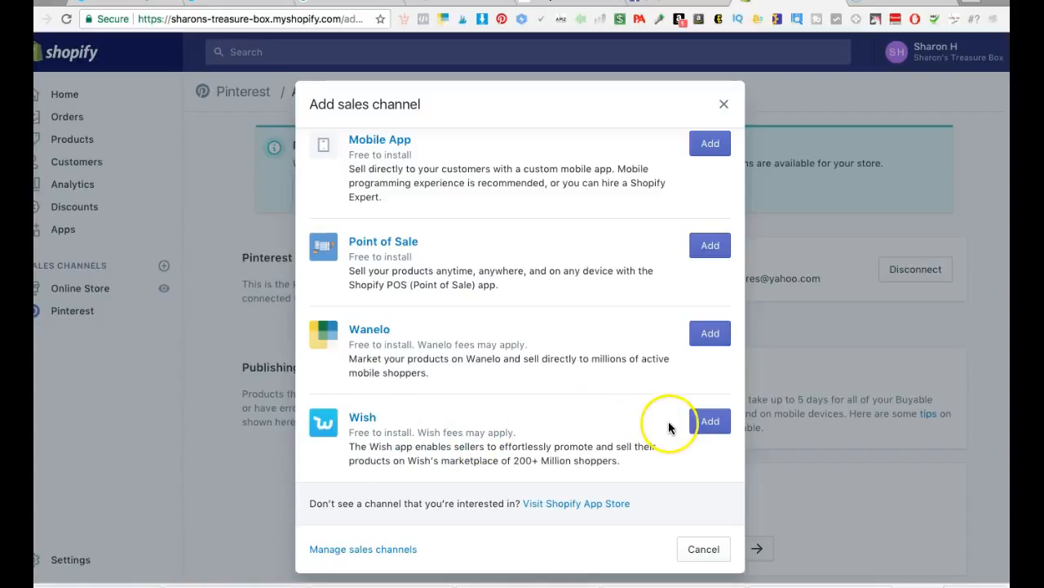
click(707, 422)
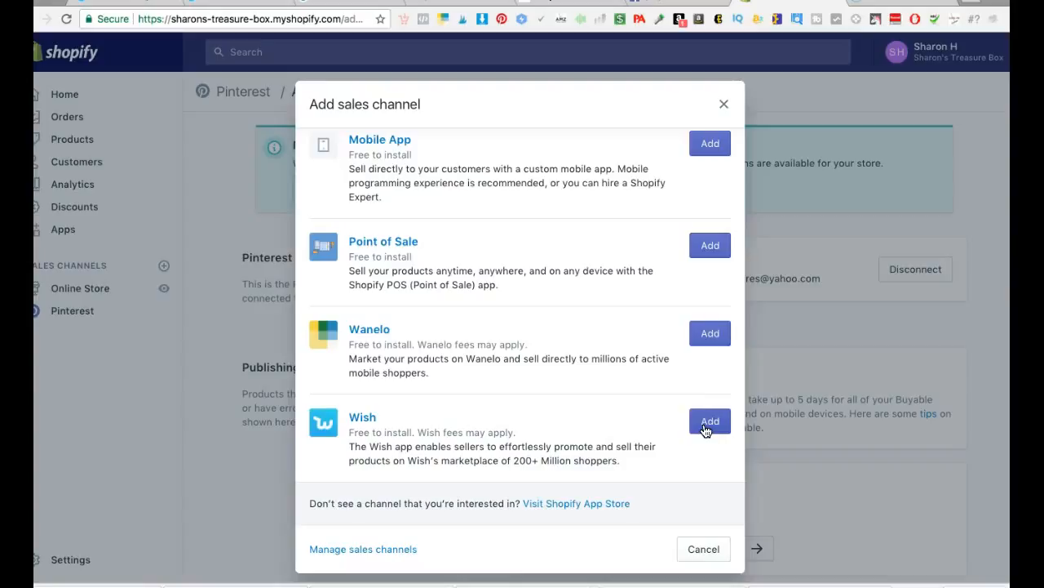
click(565, 426)
scroll(565, 425, up, 6)
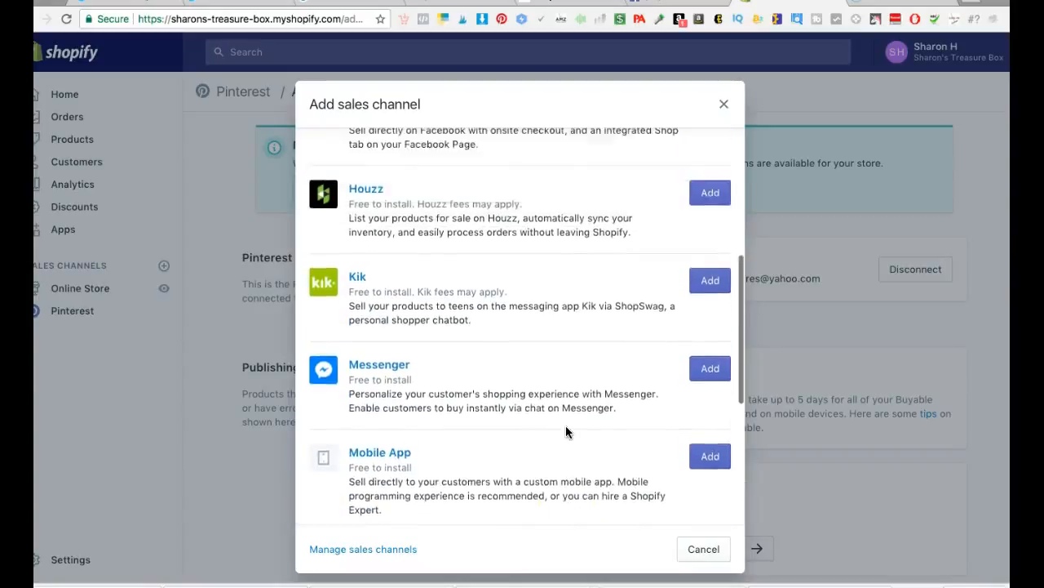
scroll(567, 431, up, 3)
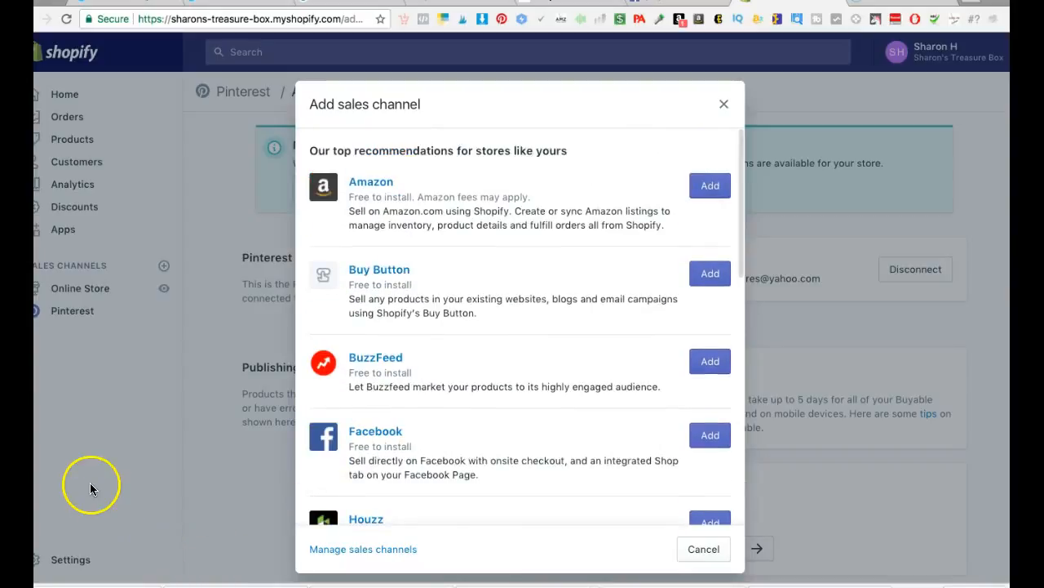
click(723, 104)
scroll(537, 217, down, 10)
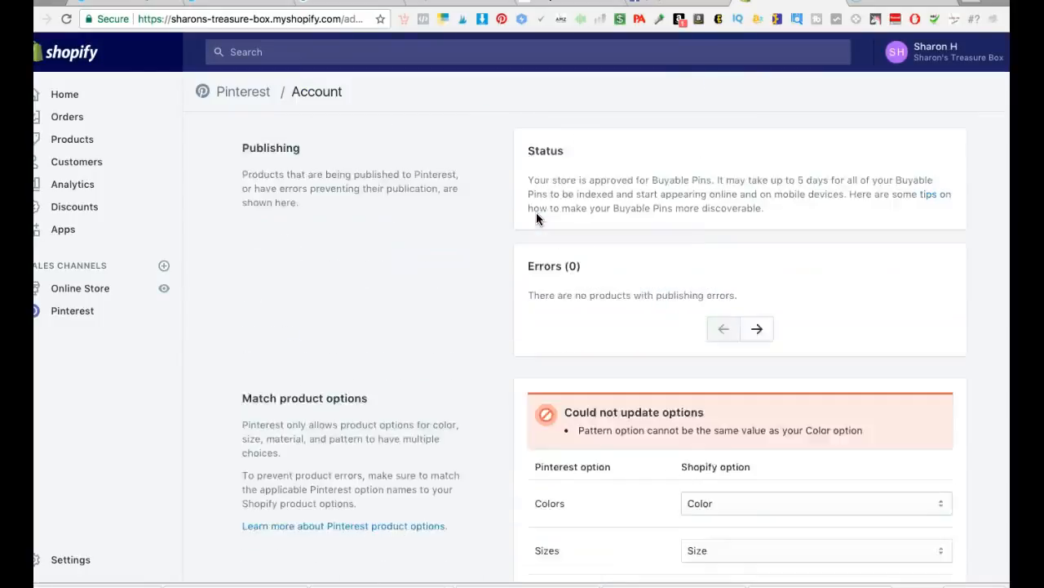
scroll(536, 217, down, 3)
scroll(536, 217, up, 14)
scroll(536, 217, up, 1)
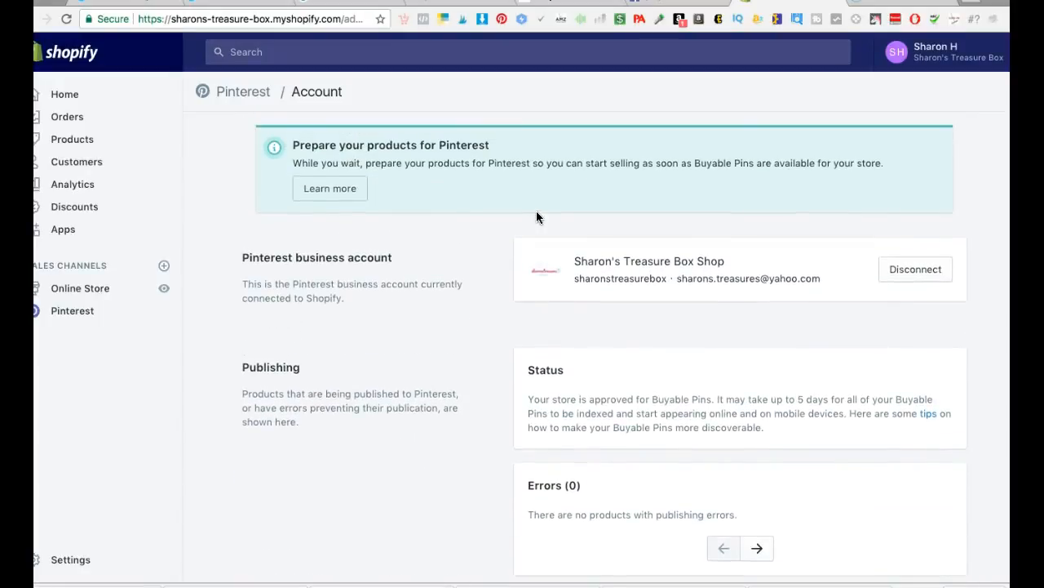
Step: Switch to Facebook, open Marketplace and browse the local item listings
click(649, 8)
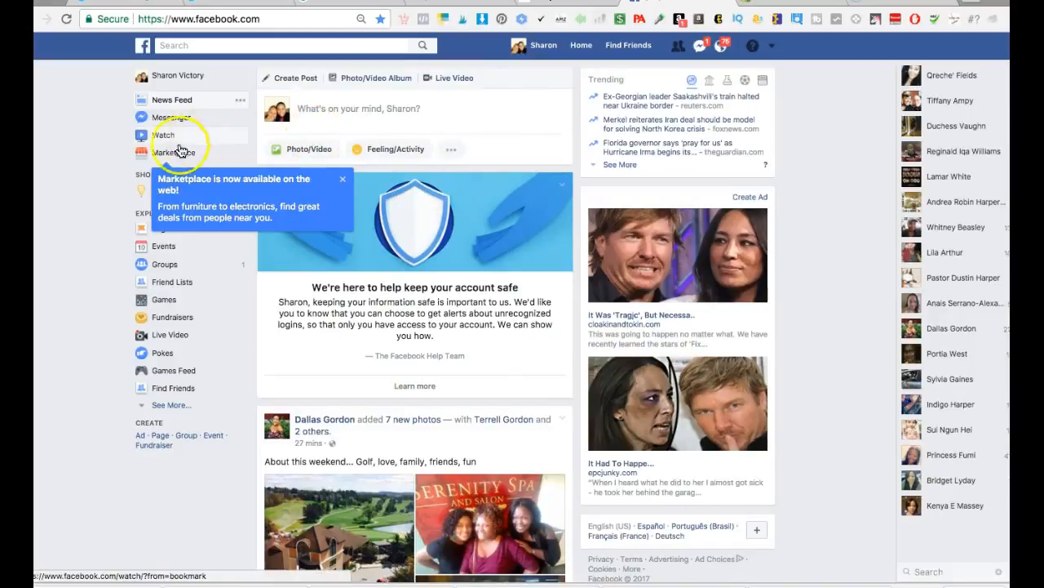
click(343, 180)
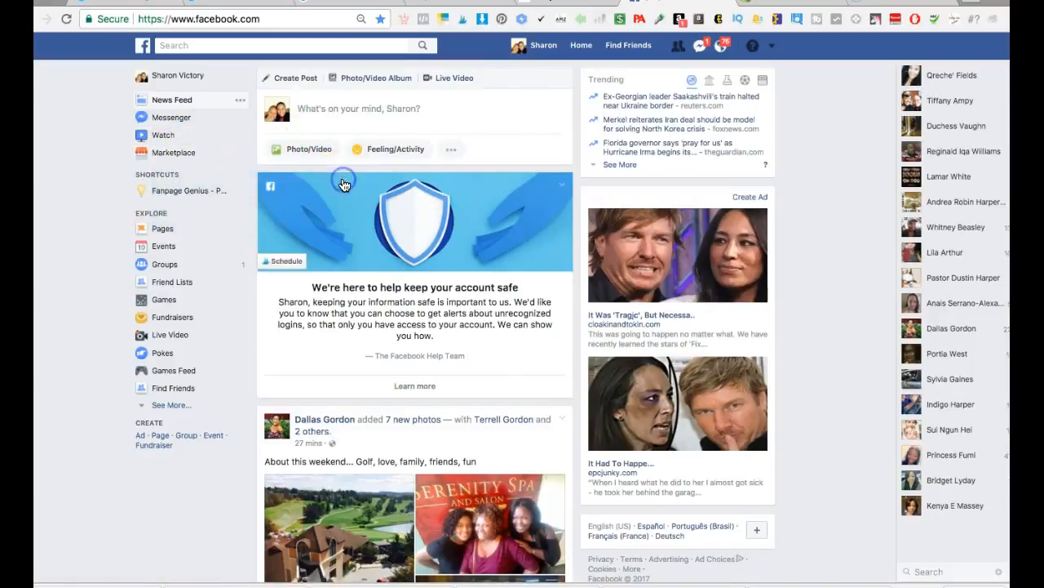
click(167, 153)
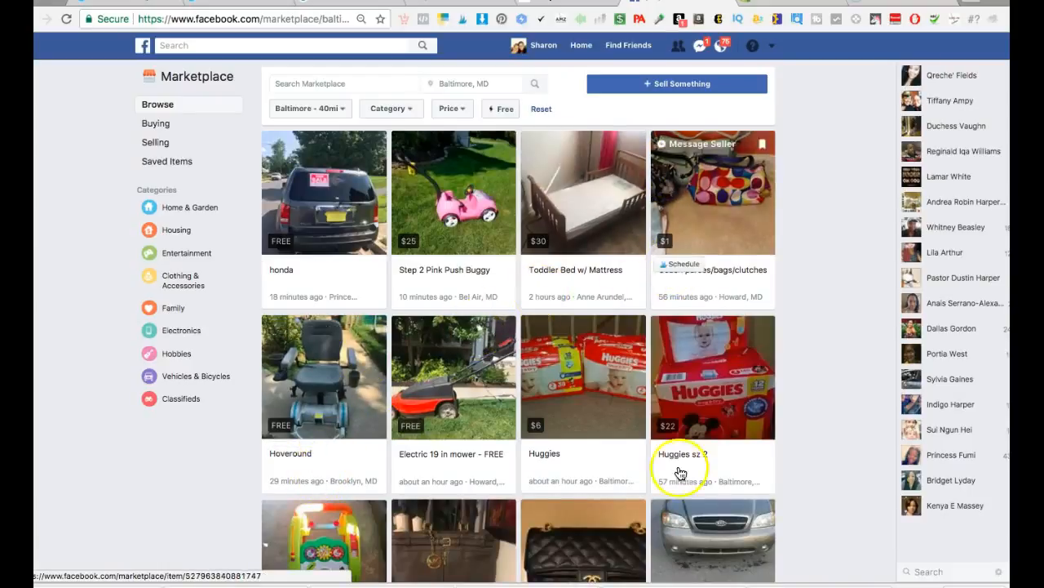
scroll(538, 505, down, 6)
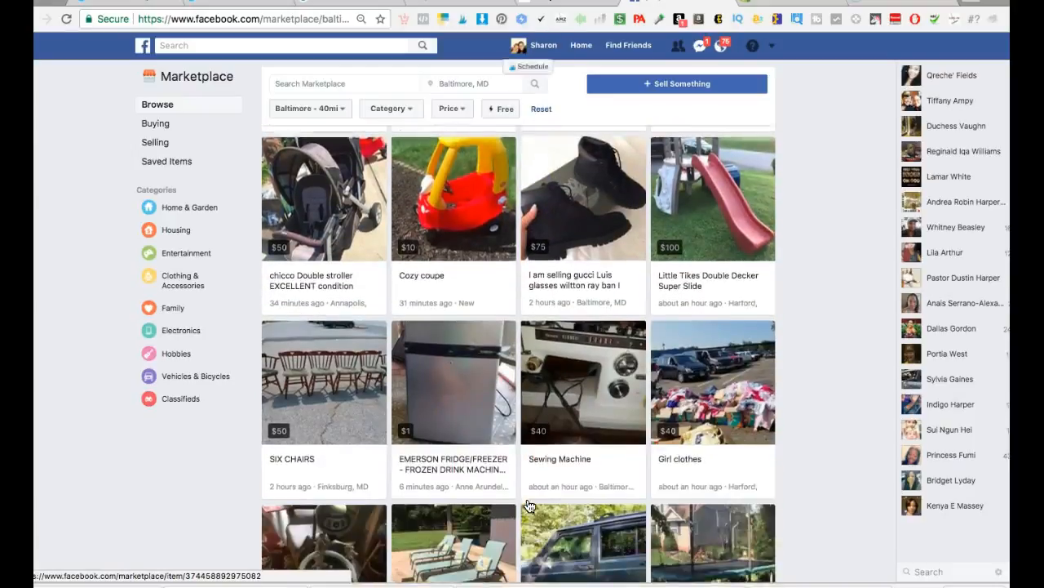
scroll(529, 506, down, 4)
scroll(529, 506, up, 8)
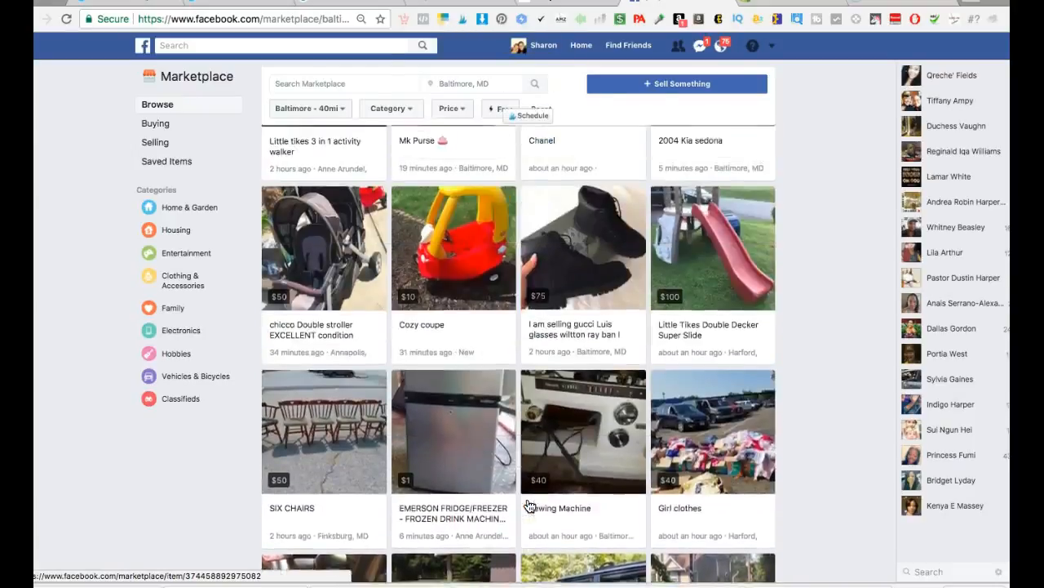
scroll(279, 328, up, 1)
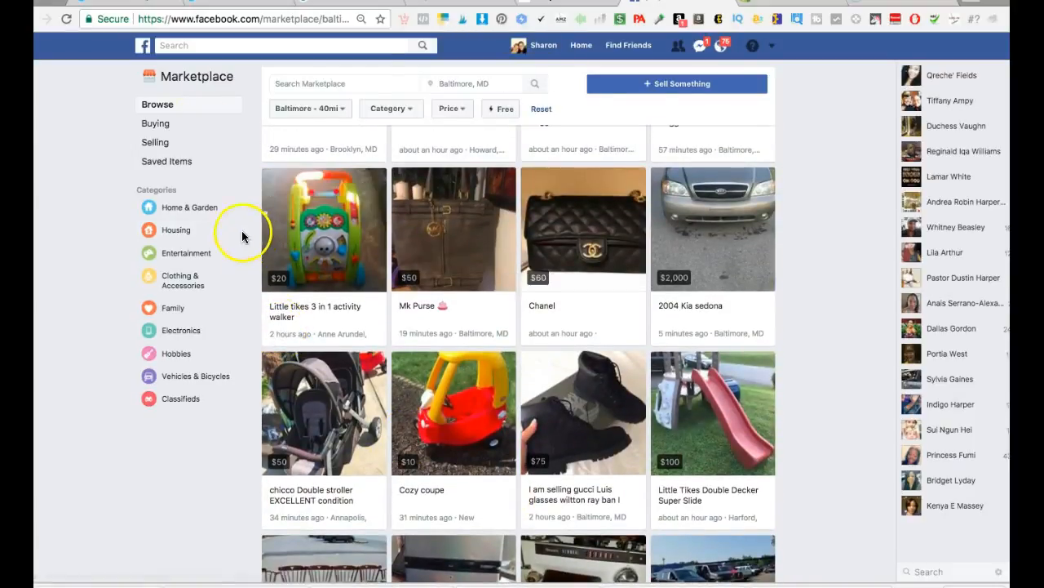
Step: Return to the Facebook home page, expand the full Explore list and open the saved Offers page
click(144, 46)
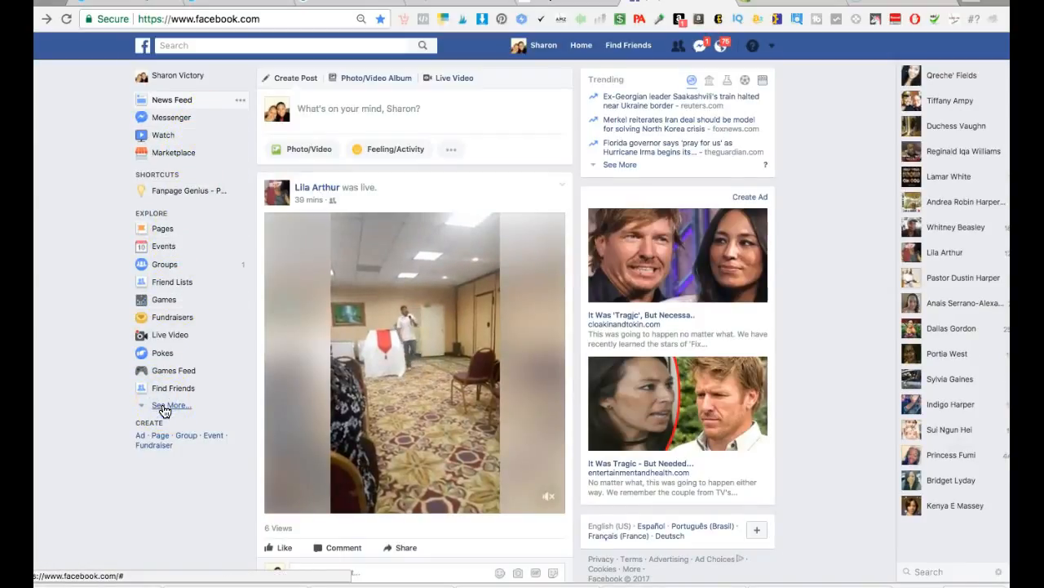
click(164, 408)
scroll(186, 403, down, 3)
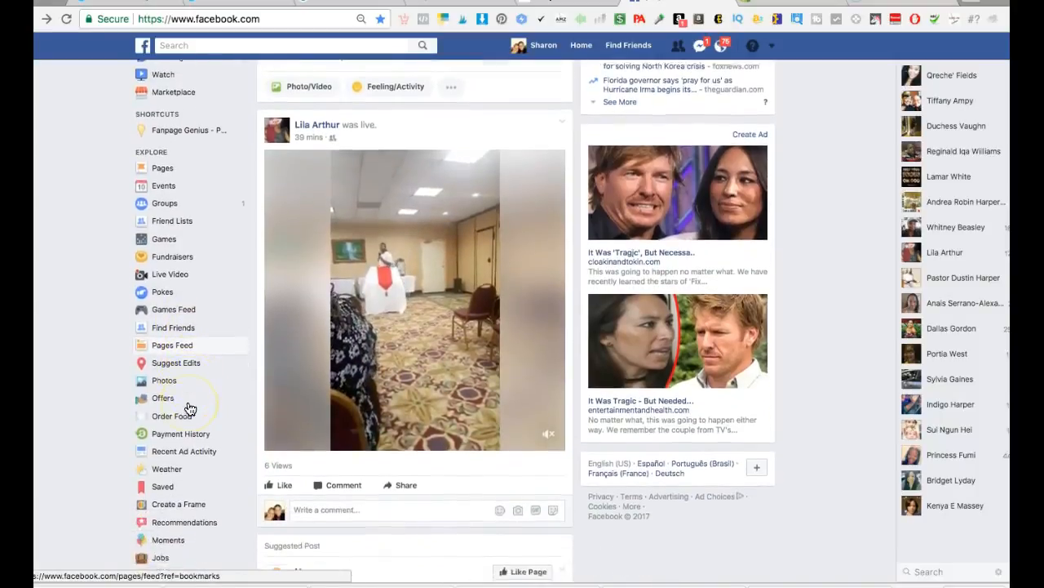
scroll(188, 407, down, 3)
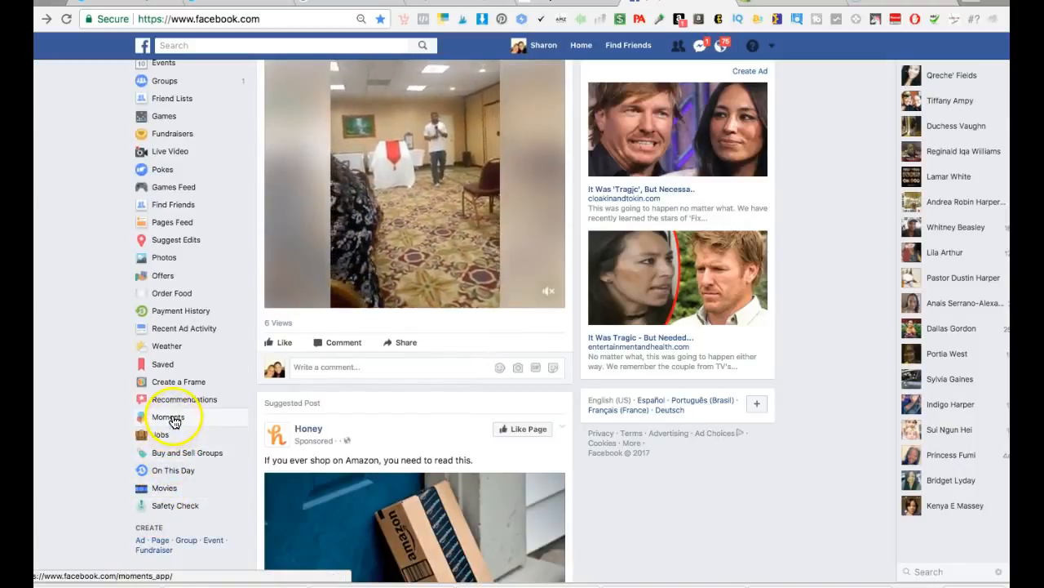
scroll(184, 366, up, 2)
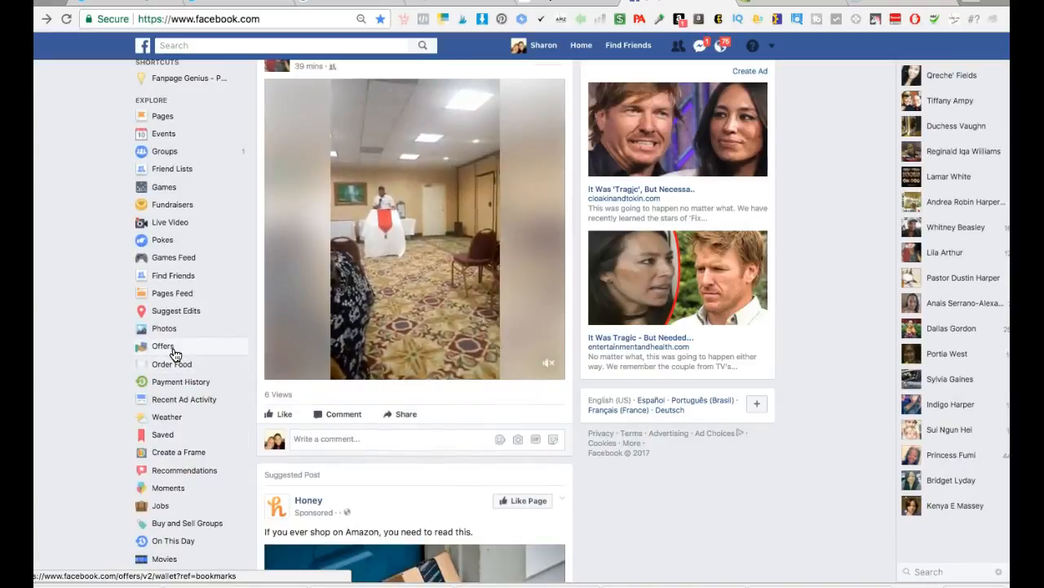
click(176, 350)
click(175, 350)
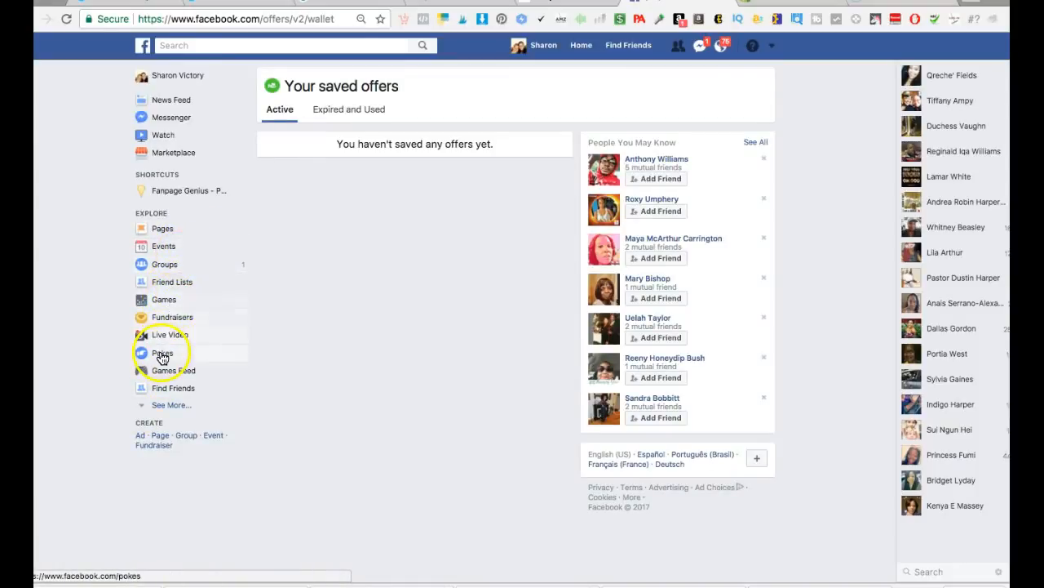
Step: Expand the Explore list on the saved offers page and look through its entries
click(151, 405)
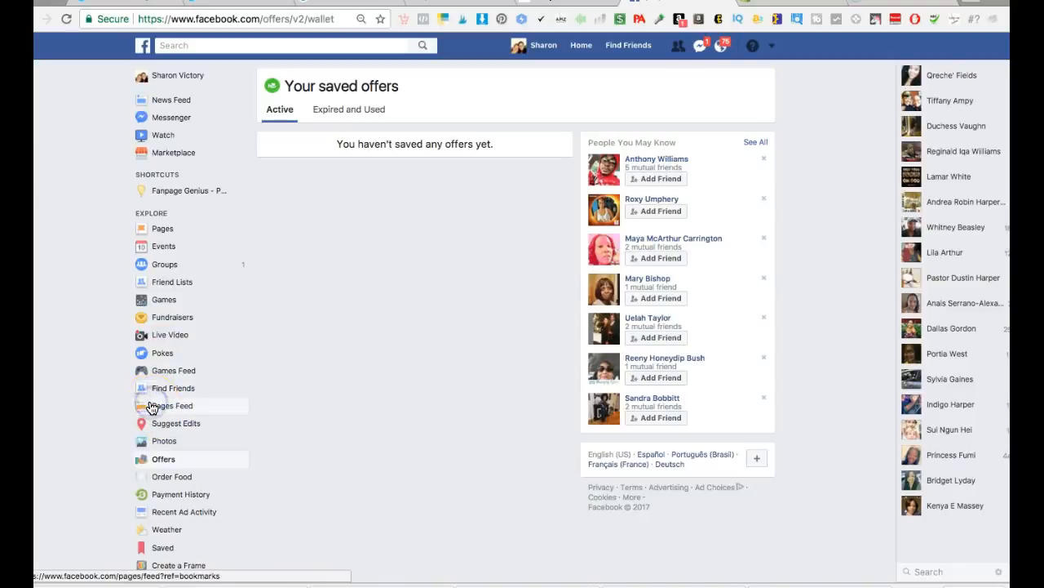
scroll(192, 416, down, 3)
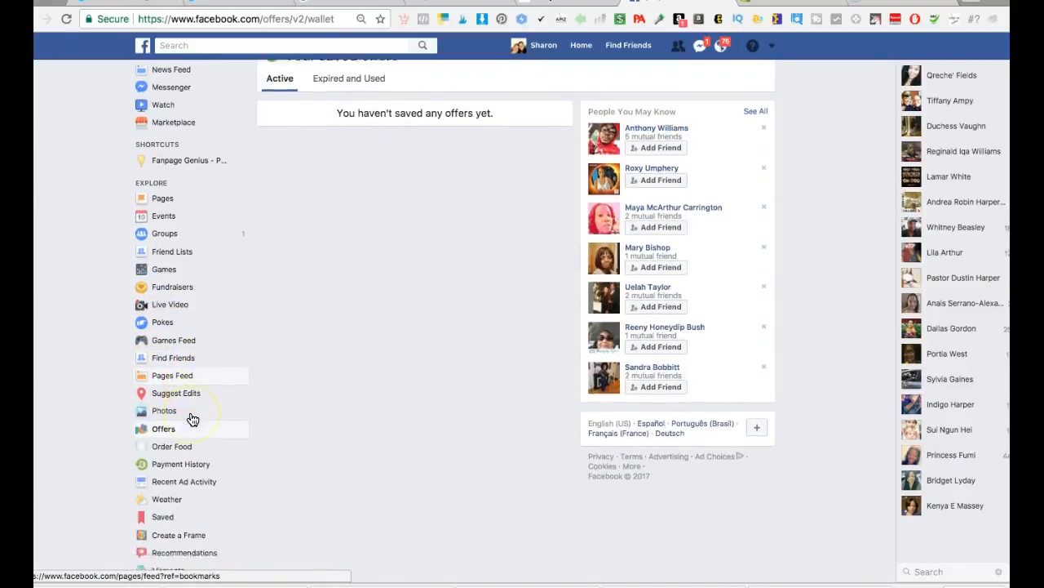
click(168, 495)
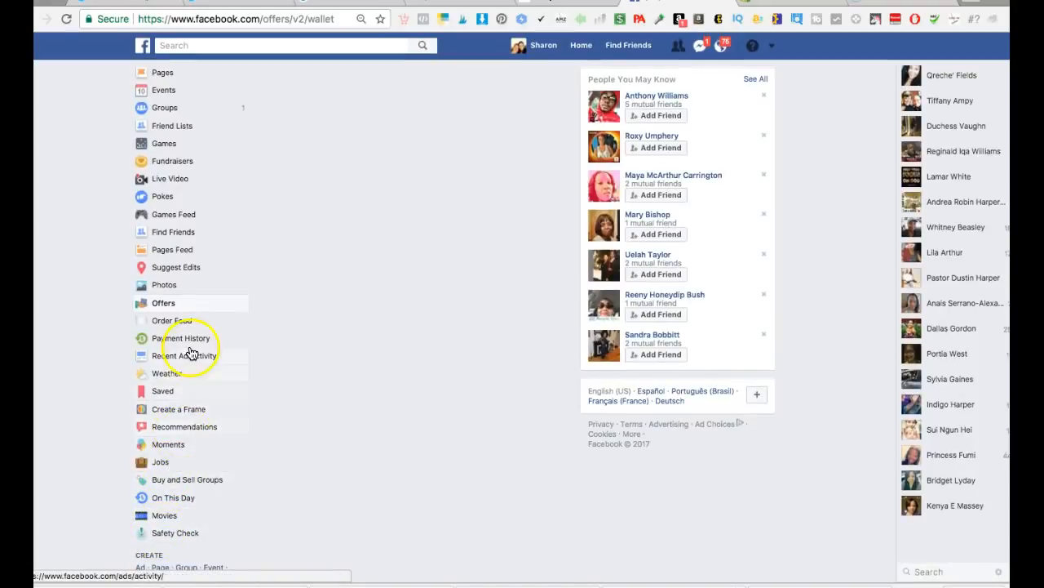
scroll(190, 352, up, 4)
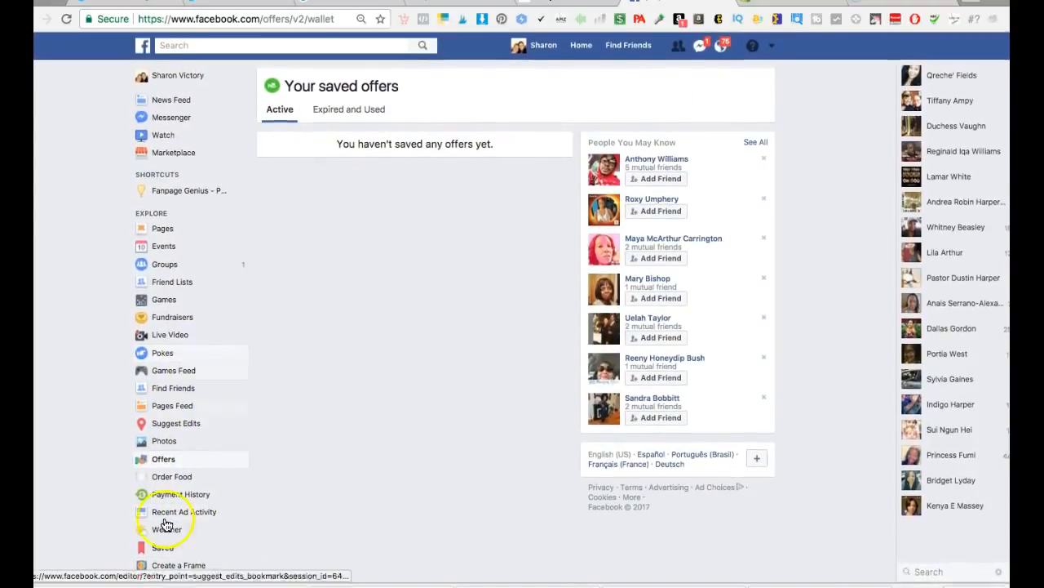
Step: Take the browser out of full screen and look over the Explore entries beside the News Feed
mouse_move(147, 585)
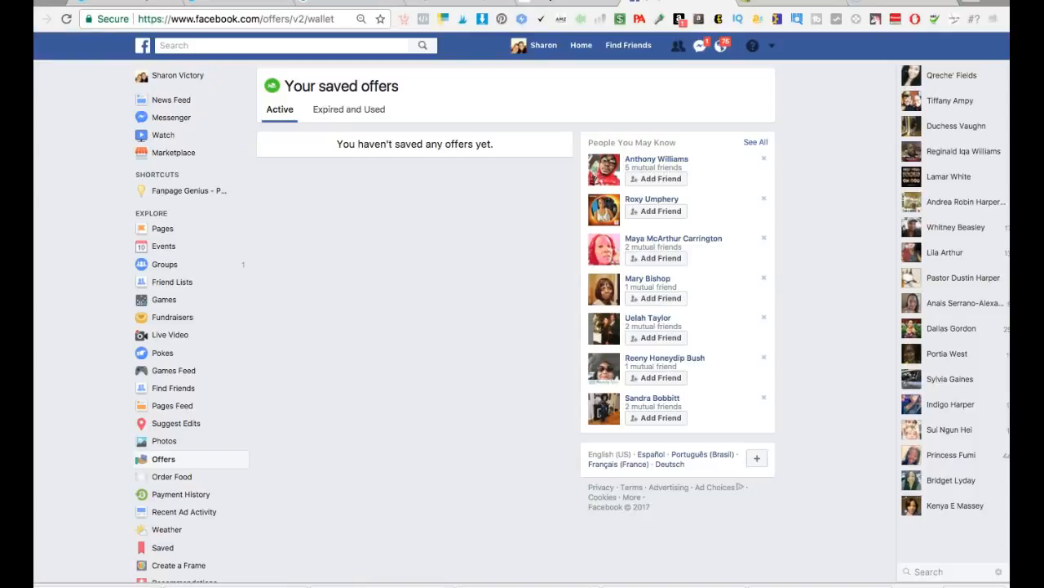
click(54, 6)
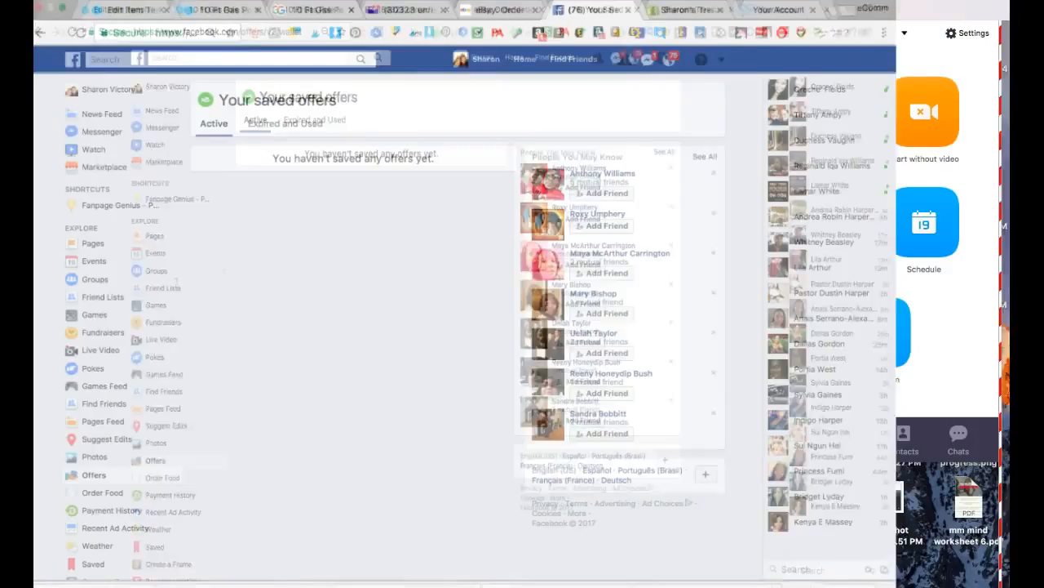
mouse_move(86, 584)
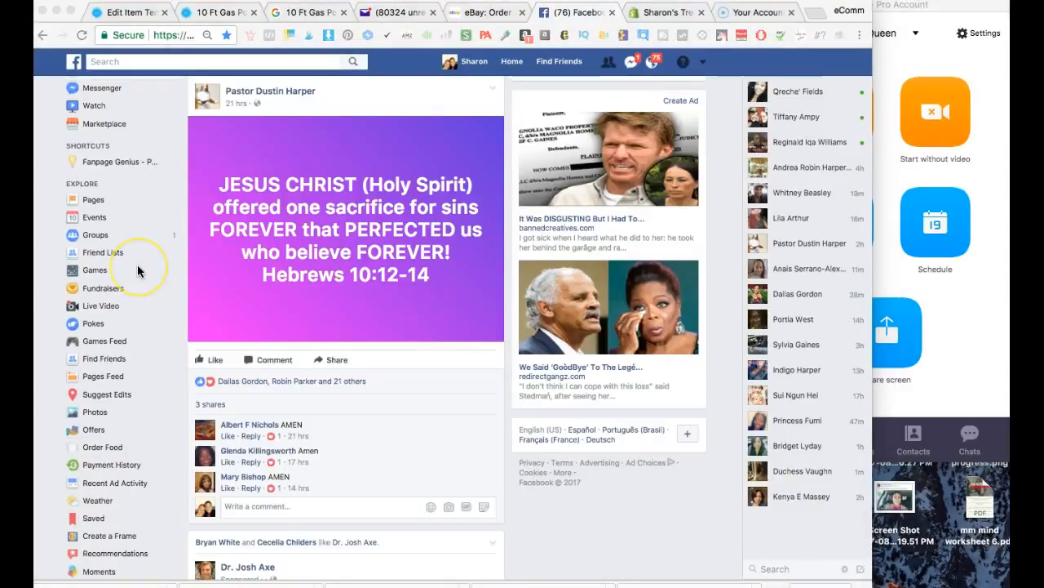
scroll(137, 266, down, 2)
scroll(138, 266, up, 5)
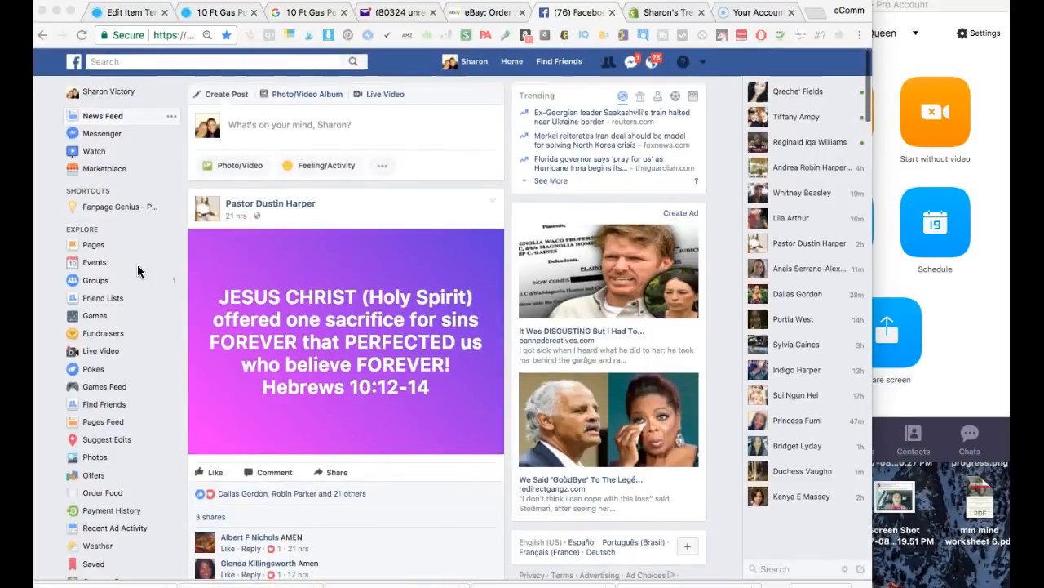
scroll(137, 269, down, 3)
scroll(137, 270, up, 4)
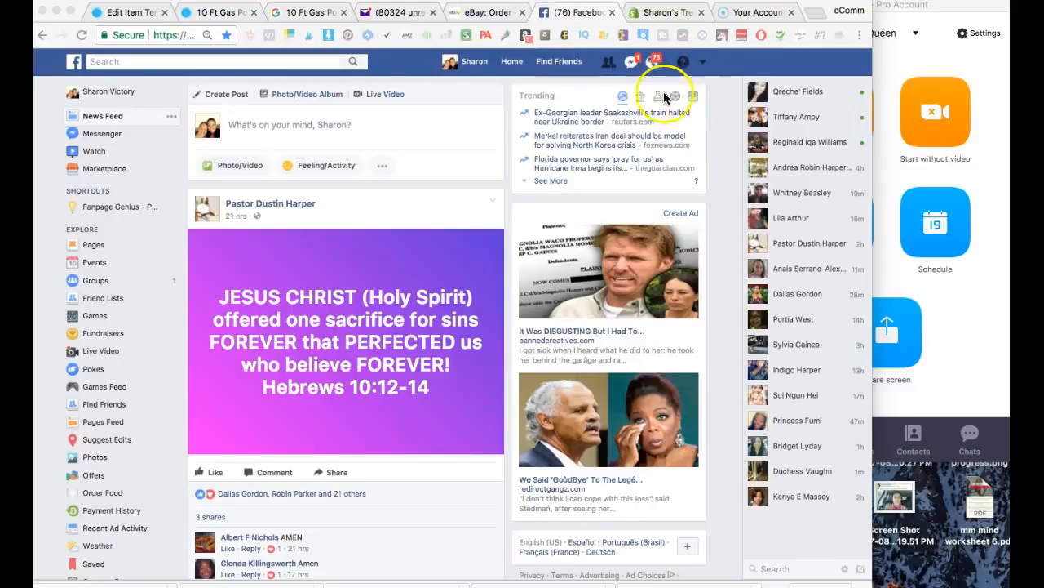
Step: Start creating a new Facebook Page and open the Local Business or Place form
scroll(308, 235, down, 3)
scroll(303, 303, up, 3)
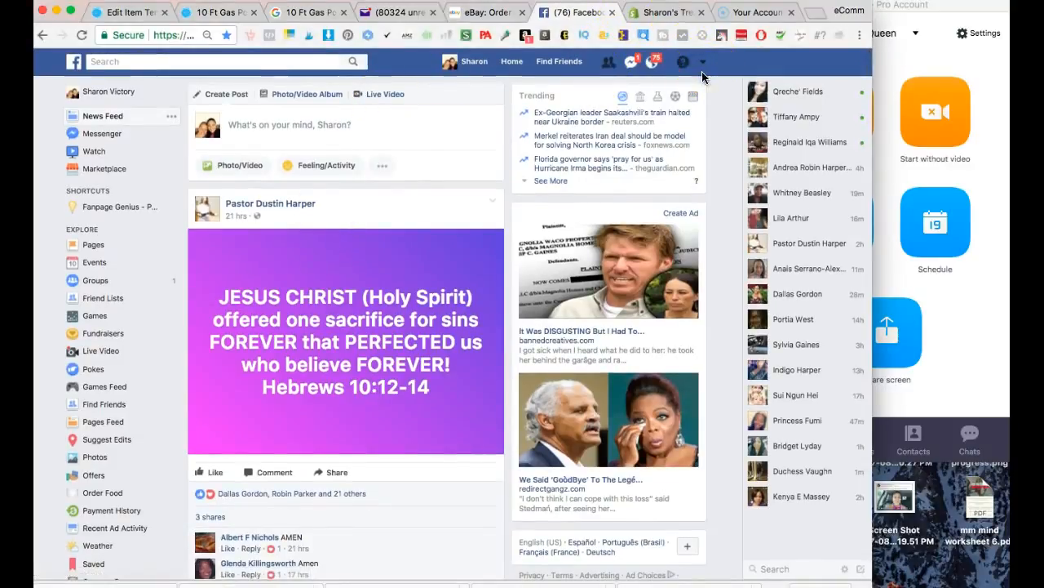
click(703, 64)
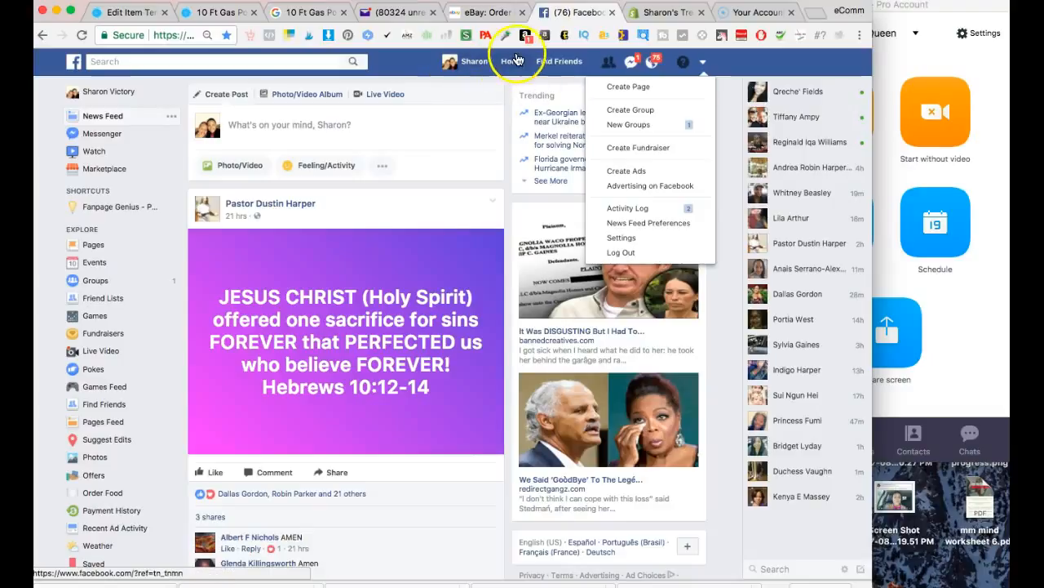
click(647, 92)
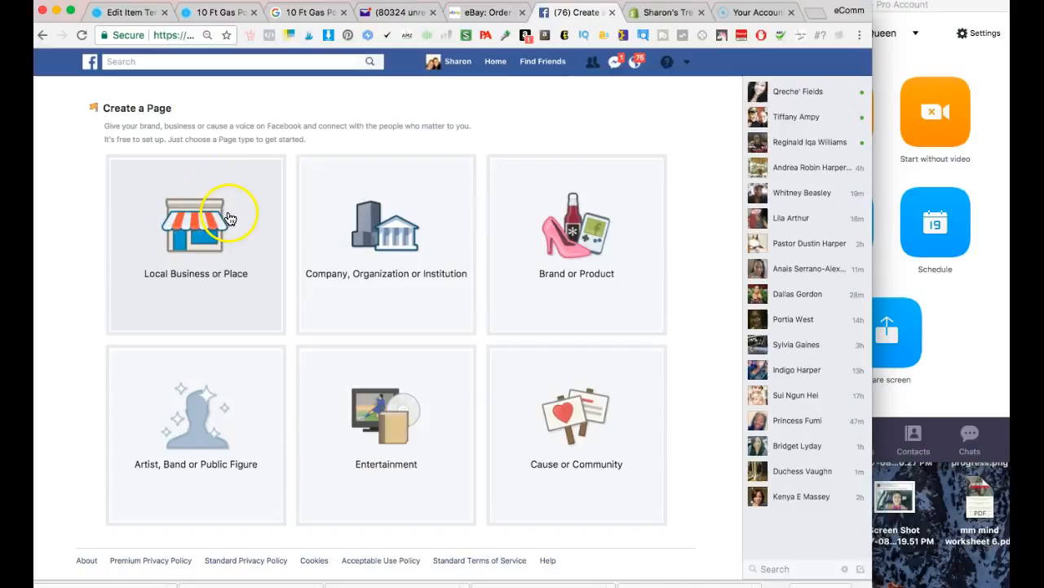
click(188, 258)
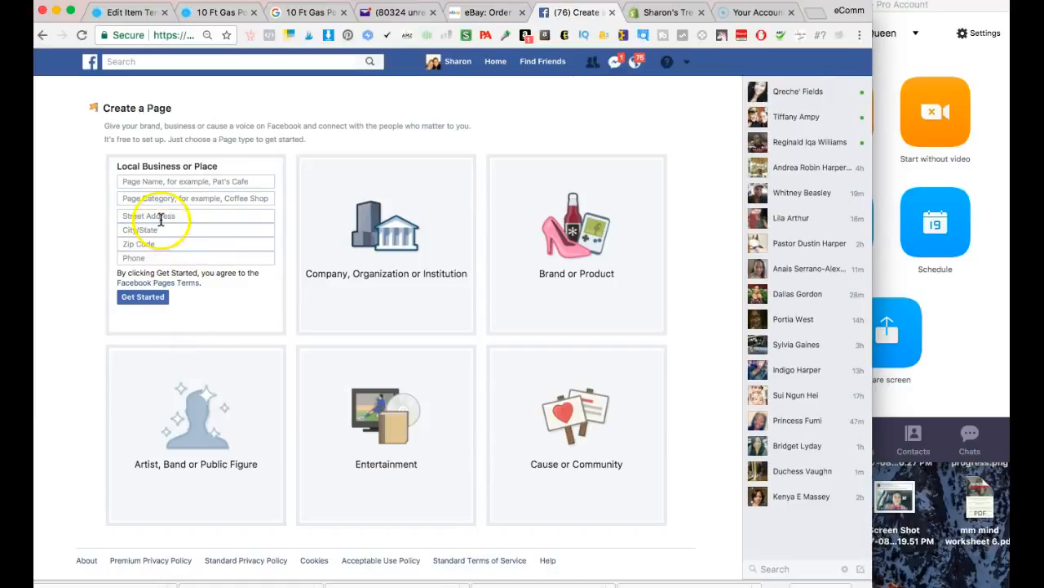
Step: Try the Brand or Product page type instead, browse its category list and choose the Brand category
click(551, 214)
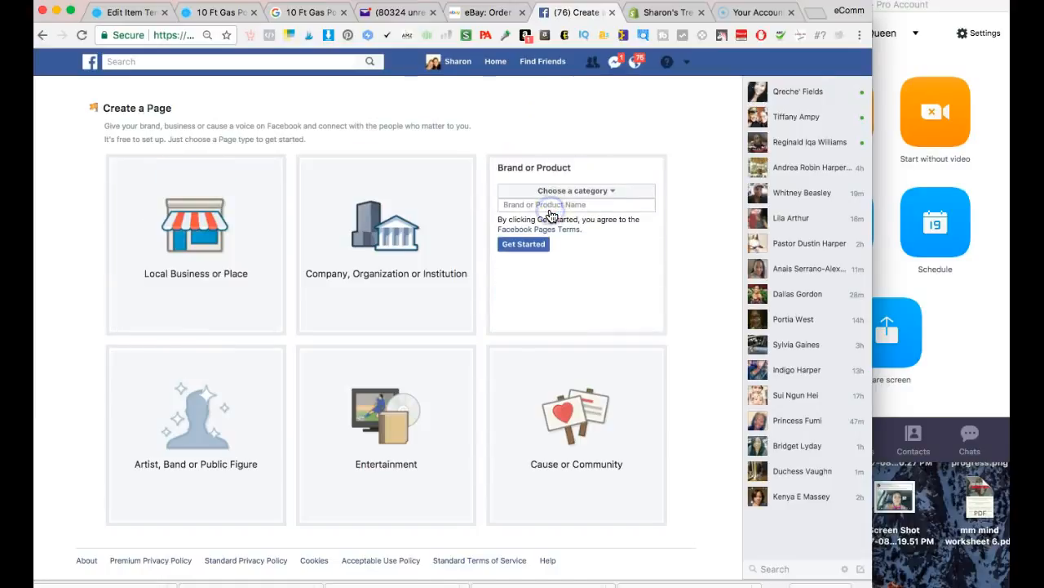
click(598, 194)
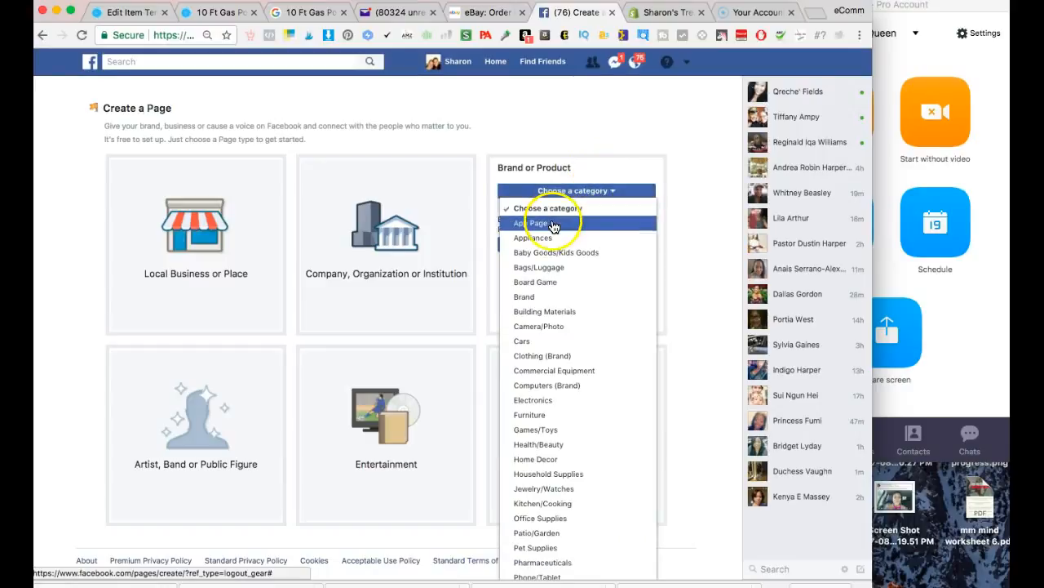
scroll(541, 264, down, 3)
scroll(542, 264, down, 1)
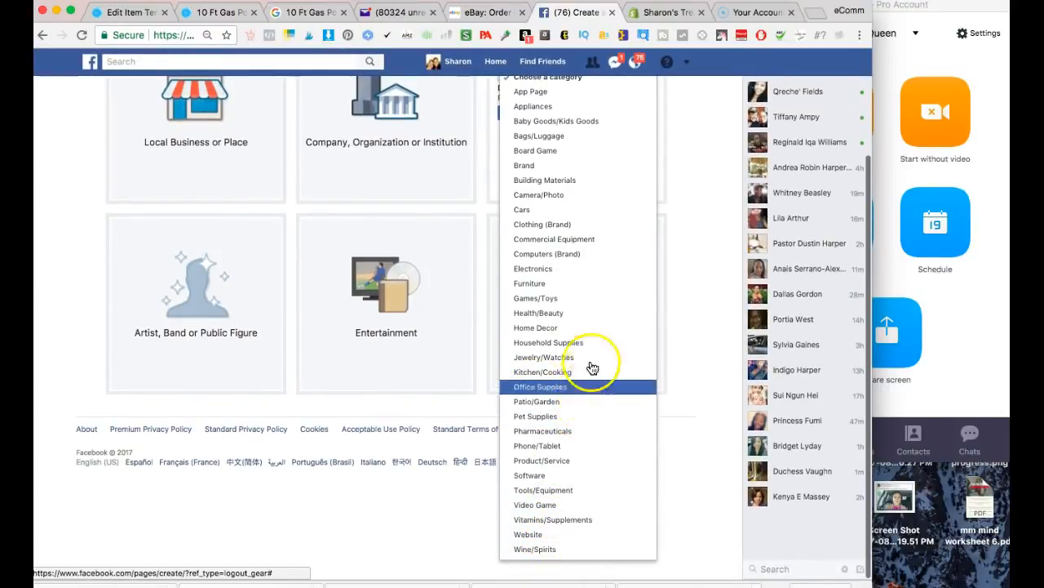
scroll(601, 329, up, 2)
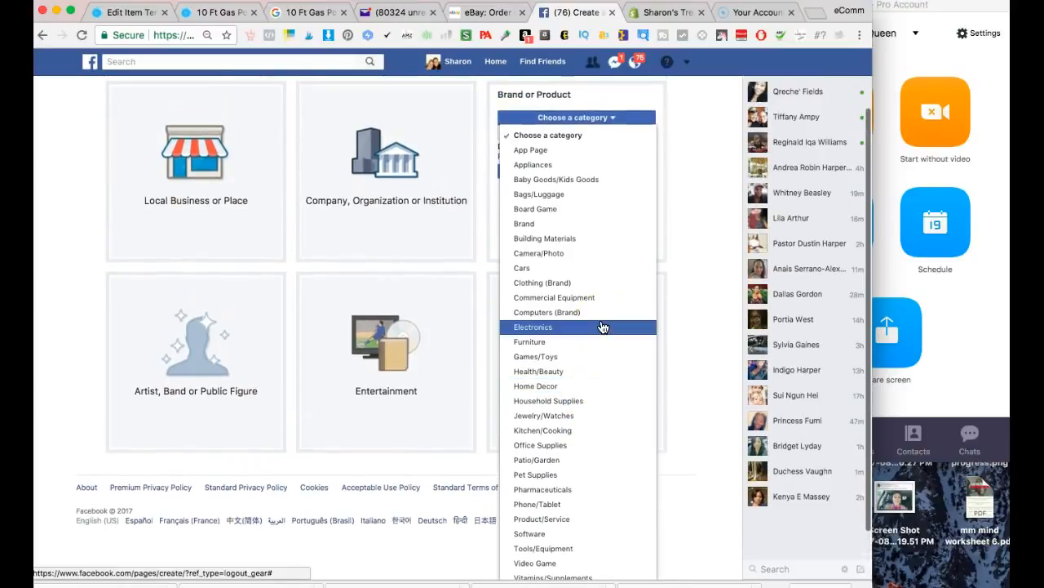
click(630, 225)
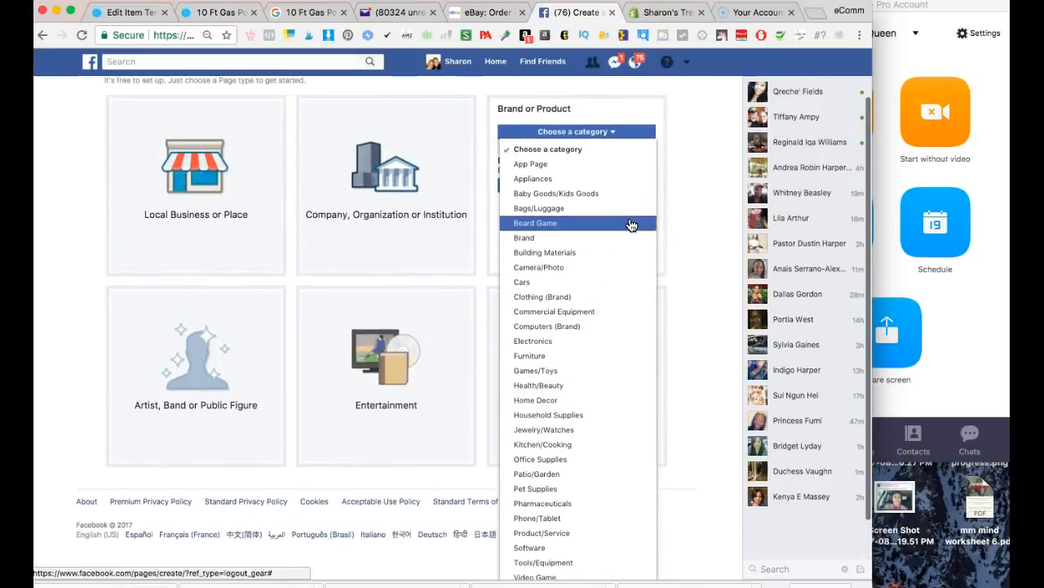
scroll(629, 223, down, 2)
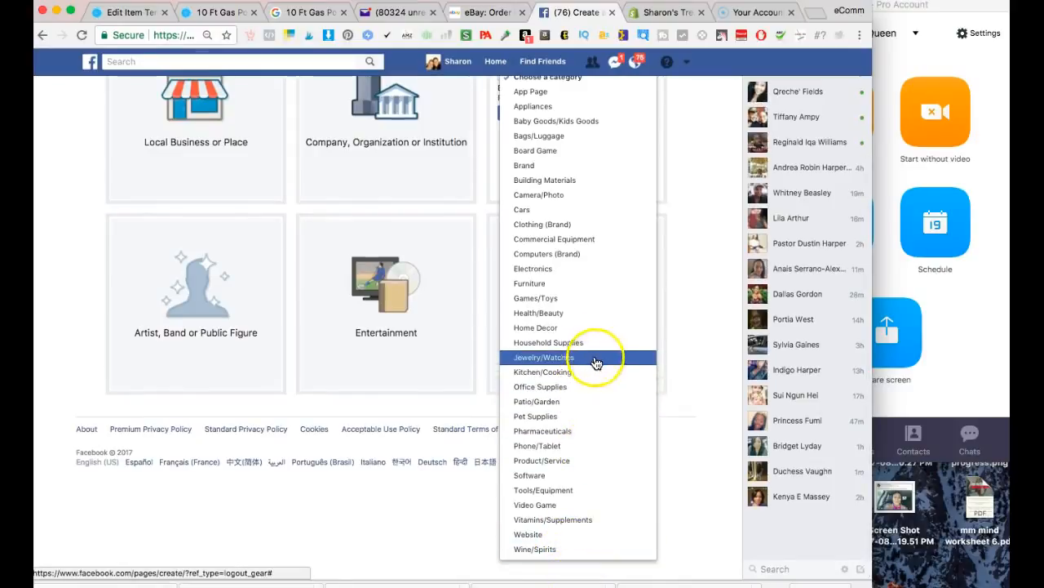
scroll(607, 313, up, 1)
scroll(607, 314, up, 1)
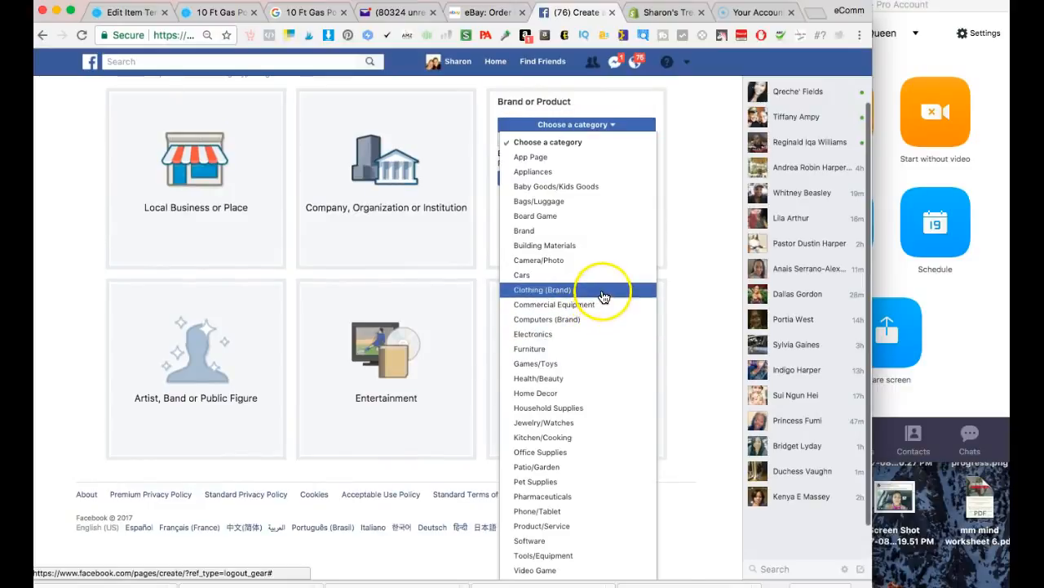
click(613, 230)
click(566, 169)
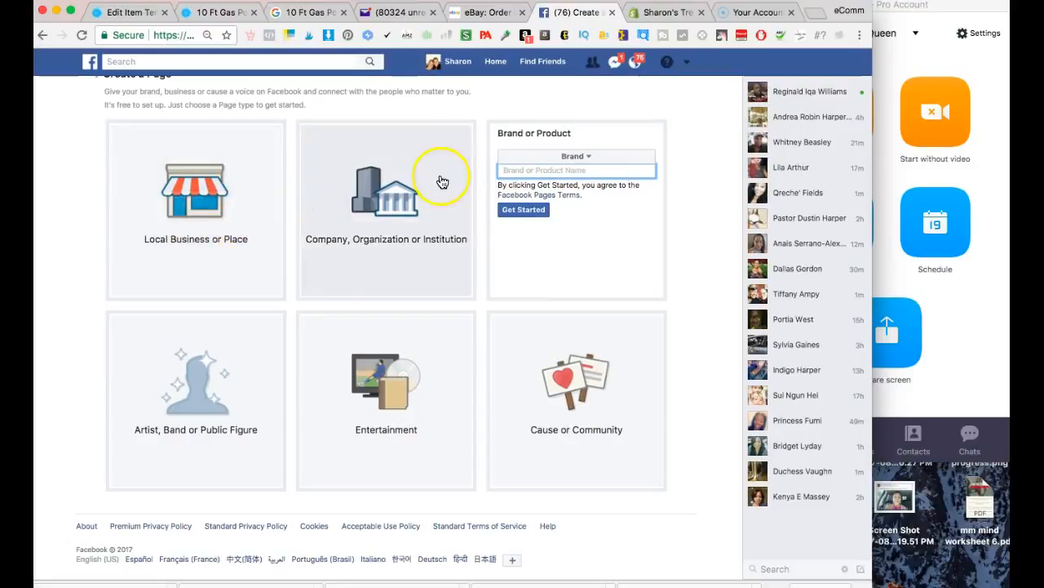
Step: Return to the Local Business or Place form, name the page Sharon's Treasure Box and set its category to Discount Store
click(200, 221)
click(196, 146)
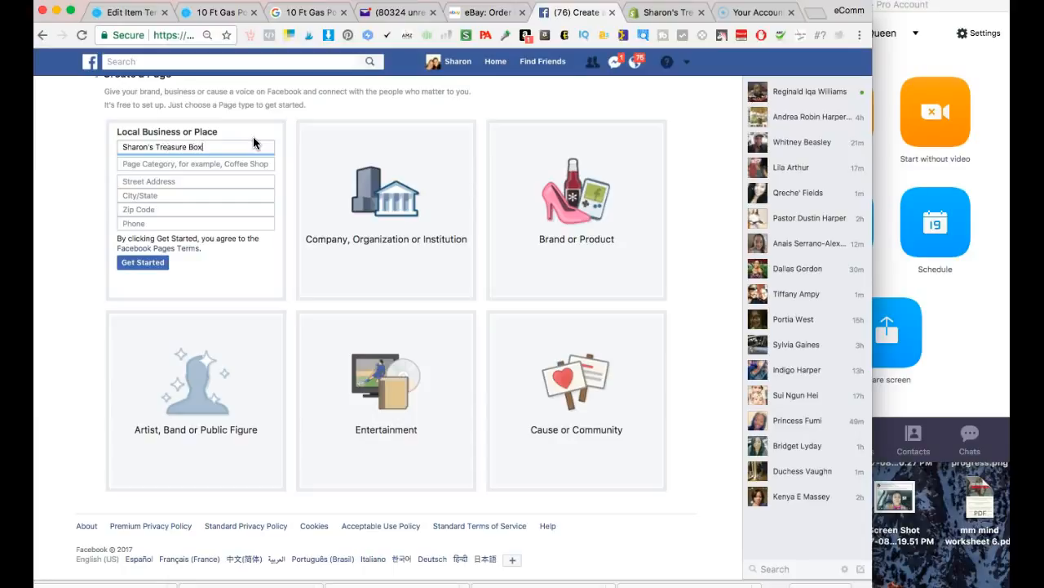
click(206, 161)
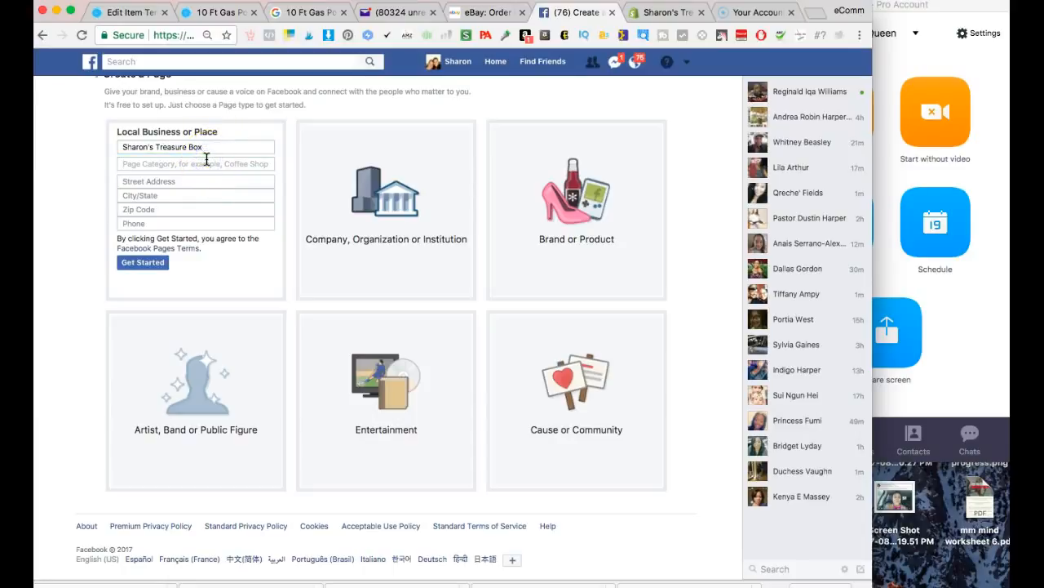
text(Discount Store)
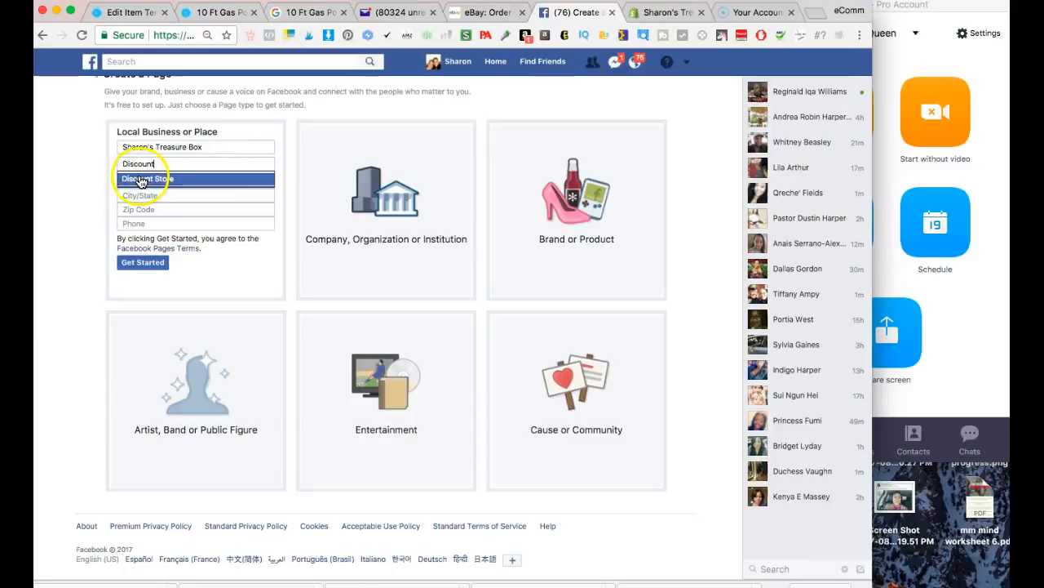
click(143, 176)
click(167, 182)
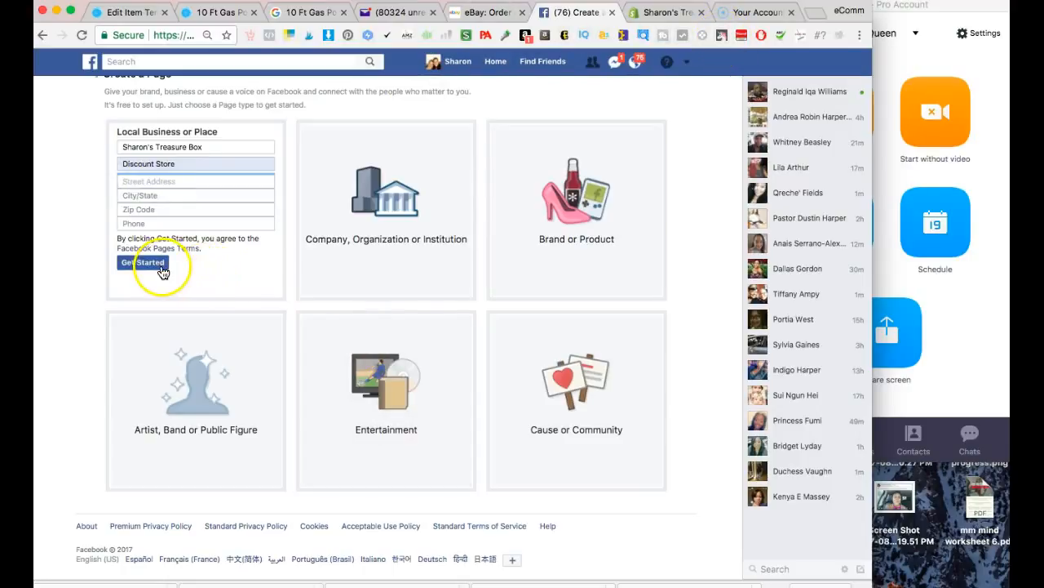
Step: Look up the store address in Shopify's general settings and enter the street address in the Facebook page form
click(661, 13)
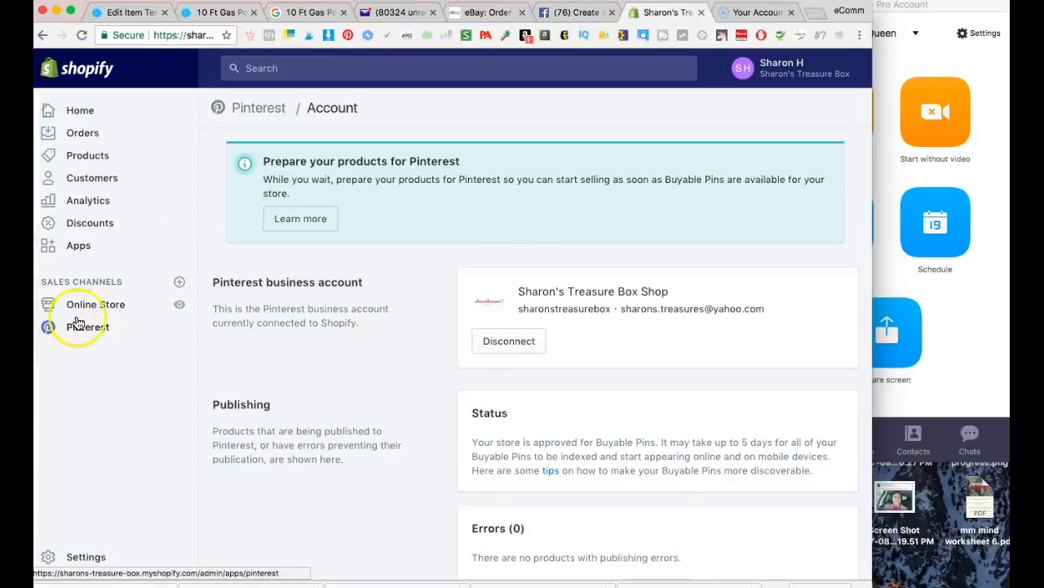
click(86, 556)
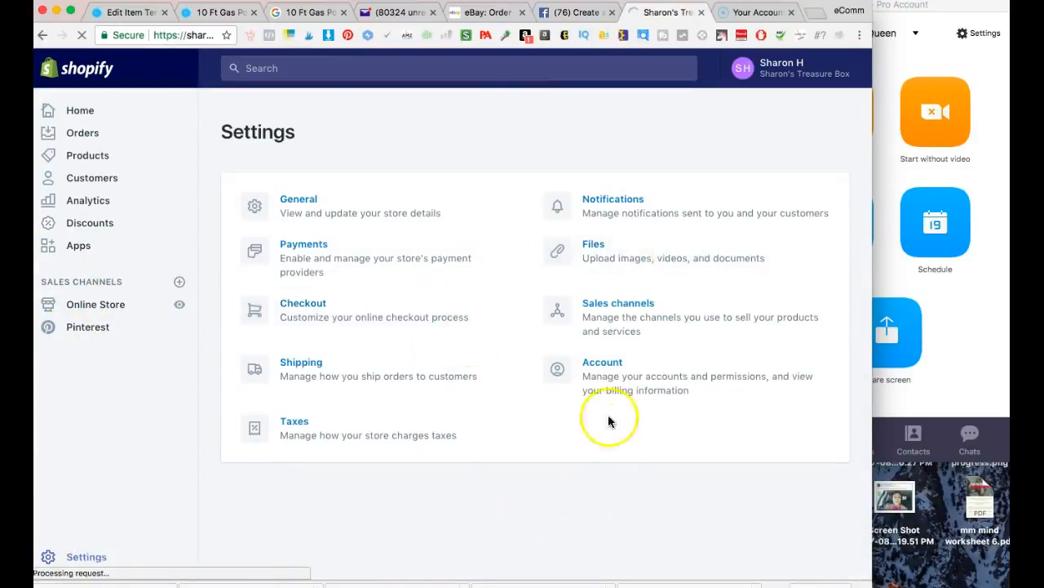
click(386, 215)
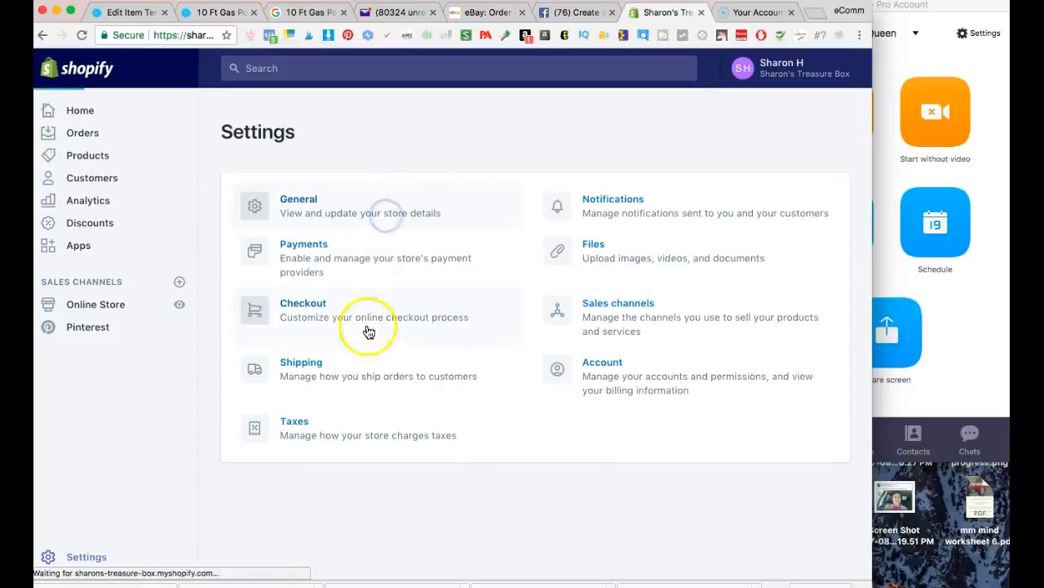
scroll(600, 380, down, 3)
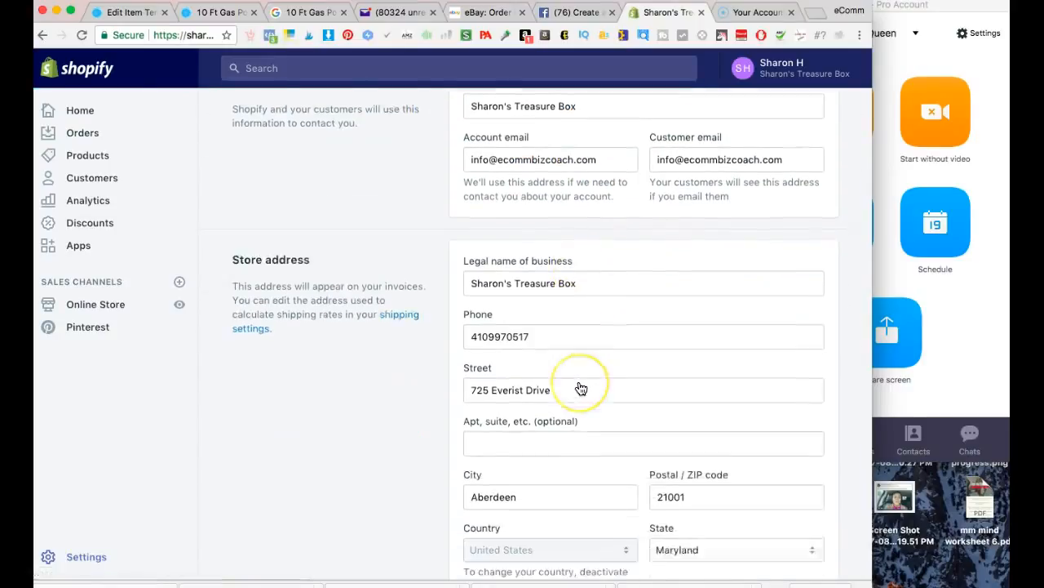
click(595, 12)
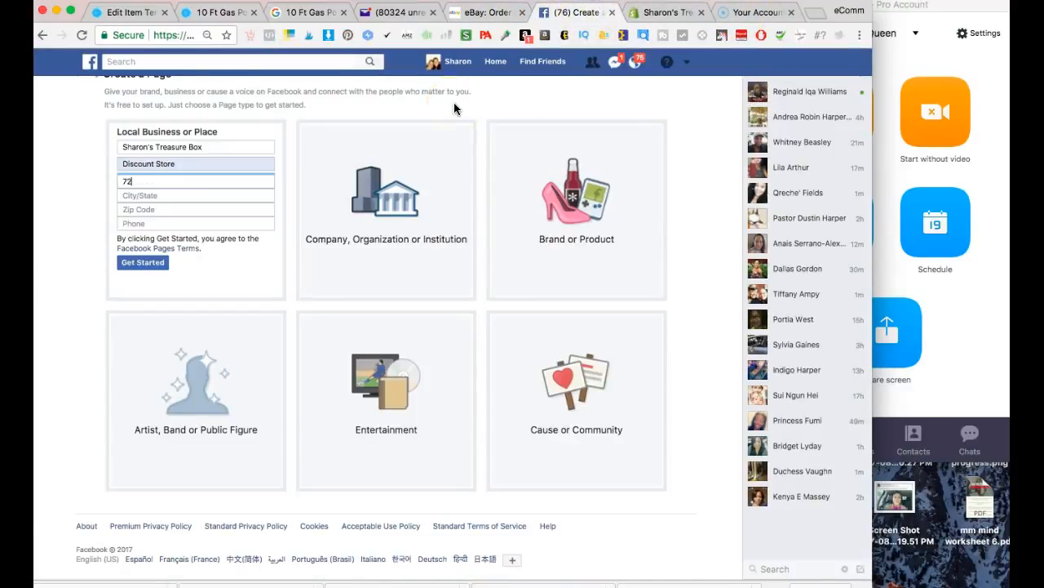
text(Drive)
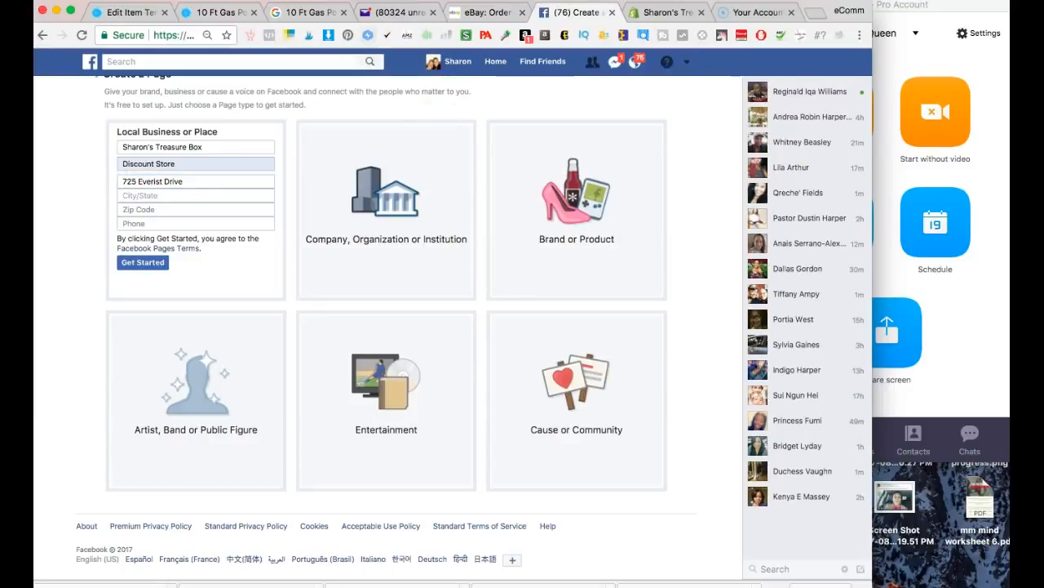
Step: Check the store address in Shopify again, fill in the page form's city, state and ZIP code, and try submitting it
click(652, 14)
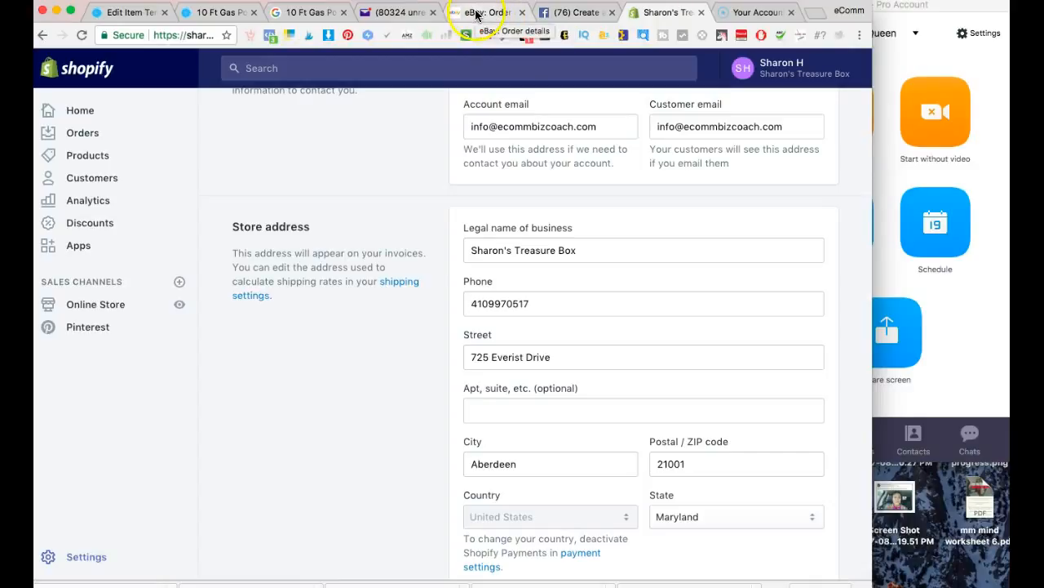
click(559, 14)
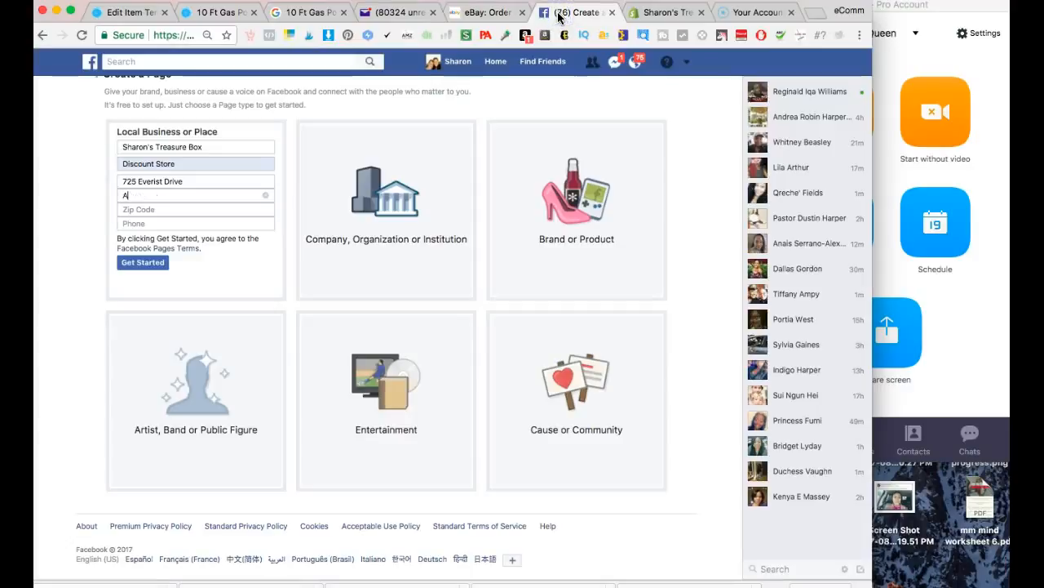
text(d)
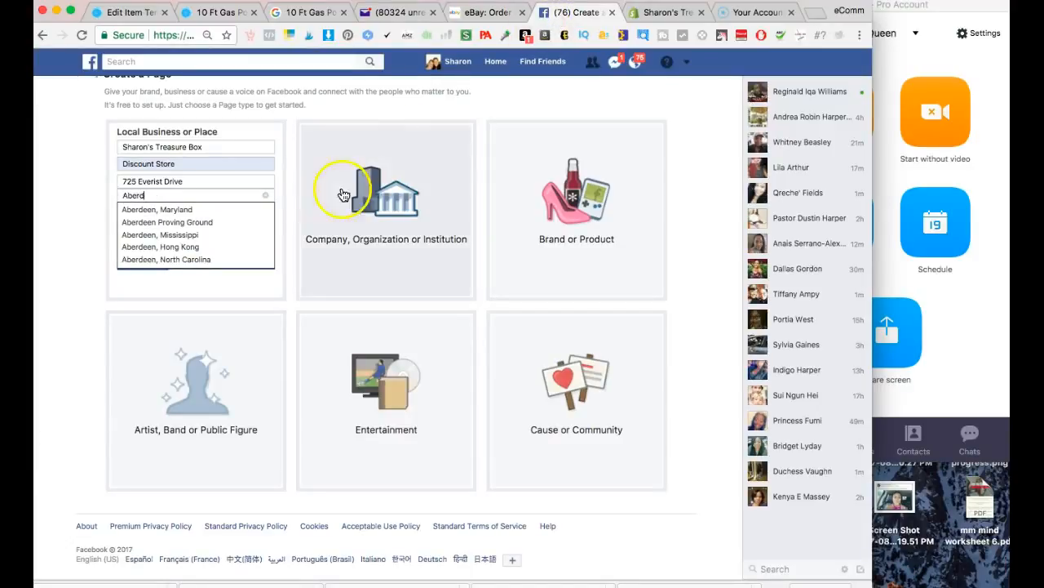
click(226, 210)
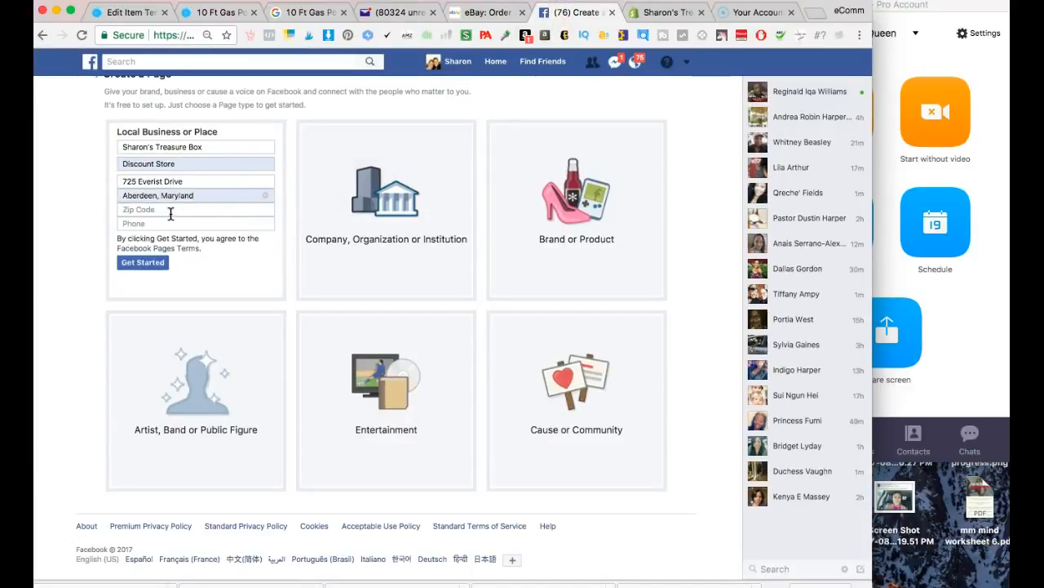
click(168, 226)
click(154, 263)
click(168, 227)
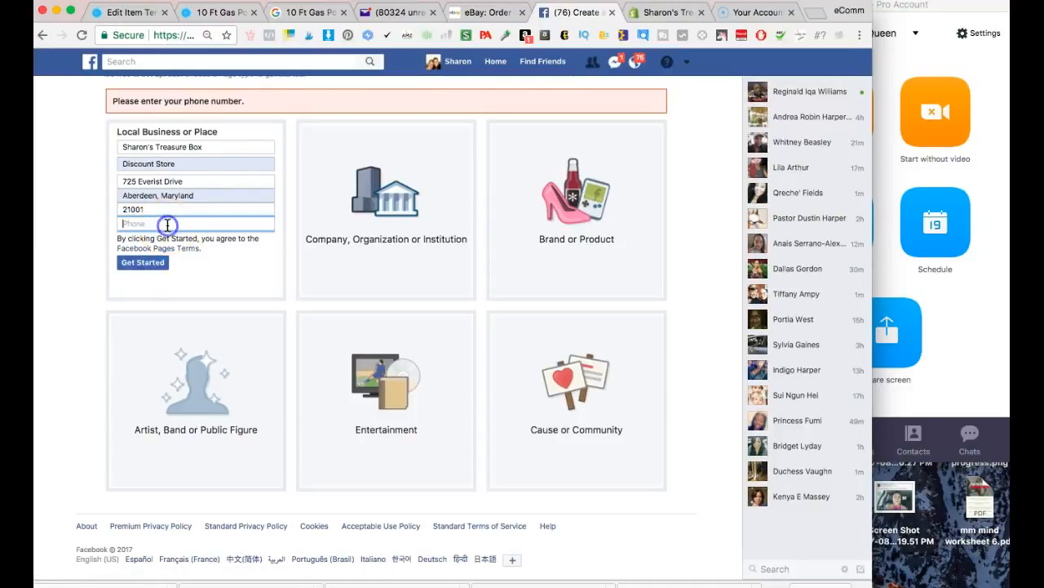
Step: Copy the store's phone number from Shopify's general settings into the Facebook page form and submit it to create the page
click(666, 12)
scroll(490, 399, down, 5)
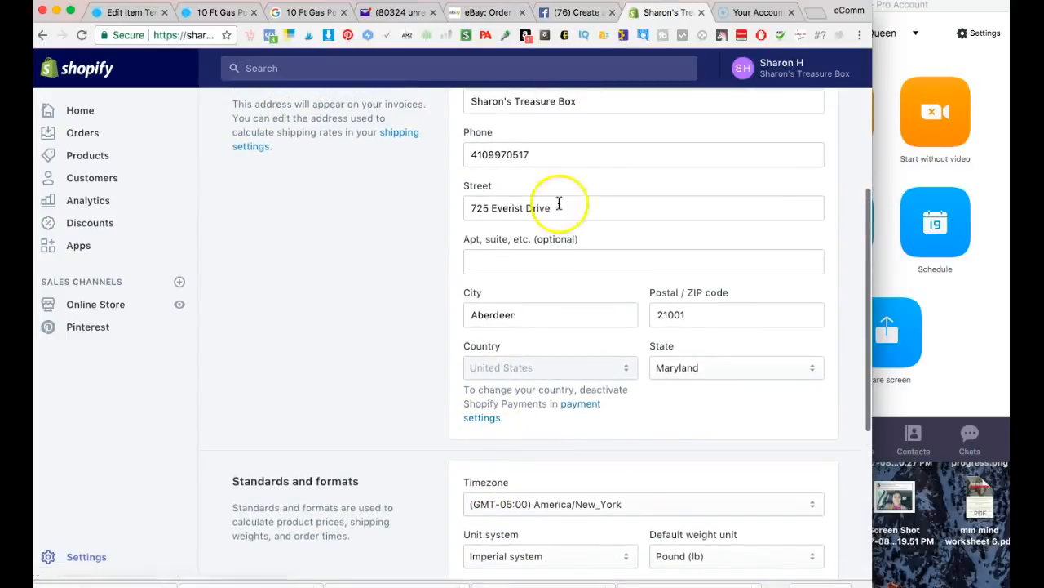
drag(543, 161, 467, 154)
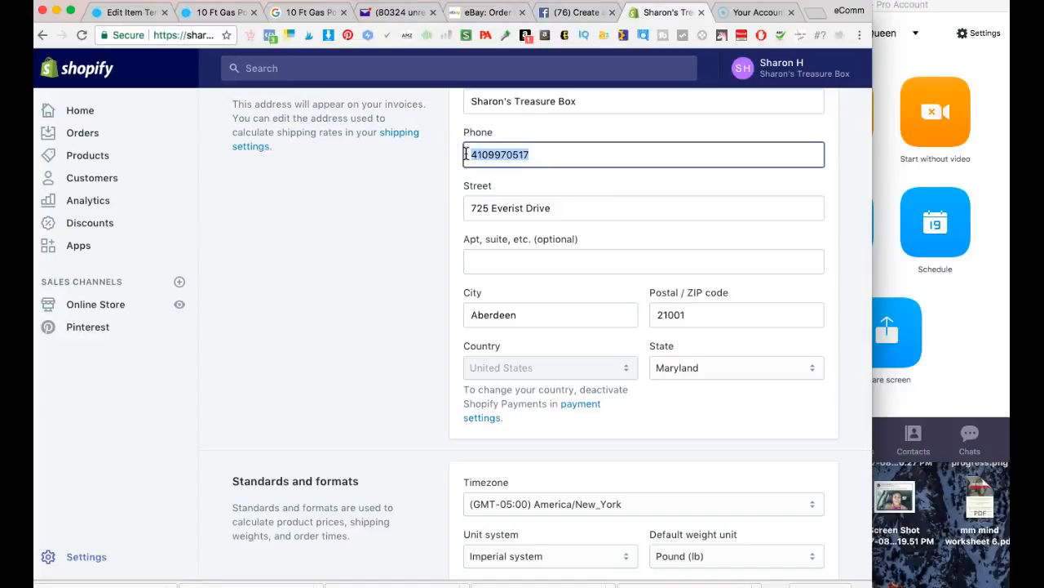
click(577, 13)
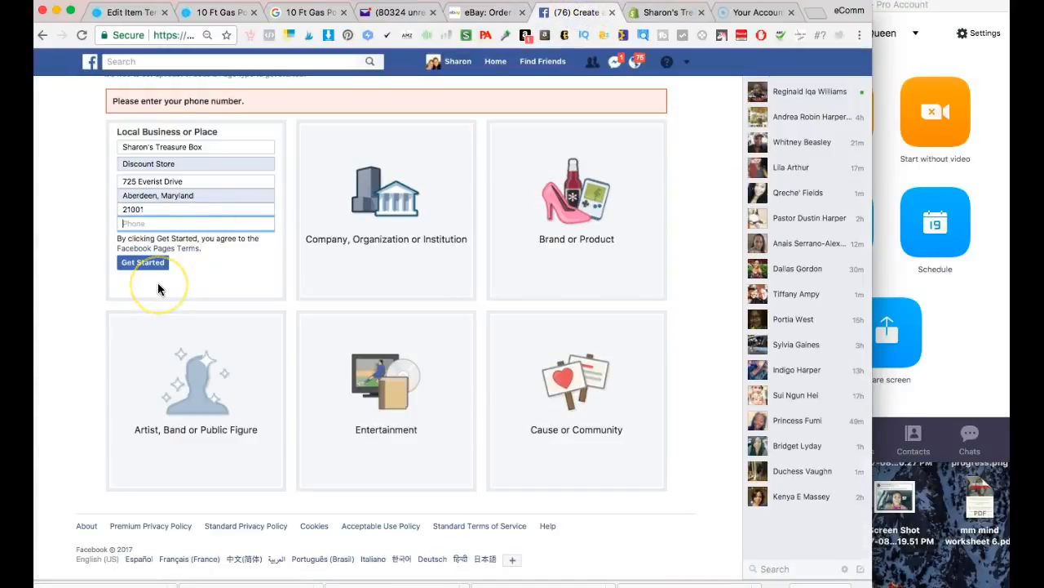
click(145, 264)
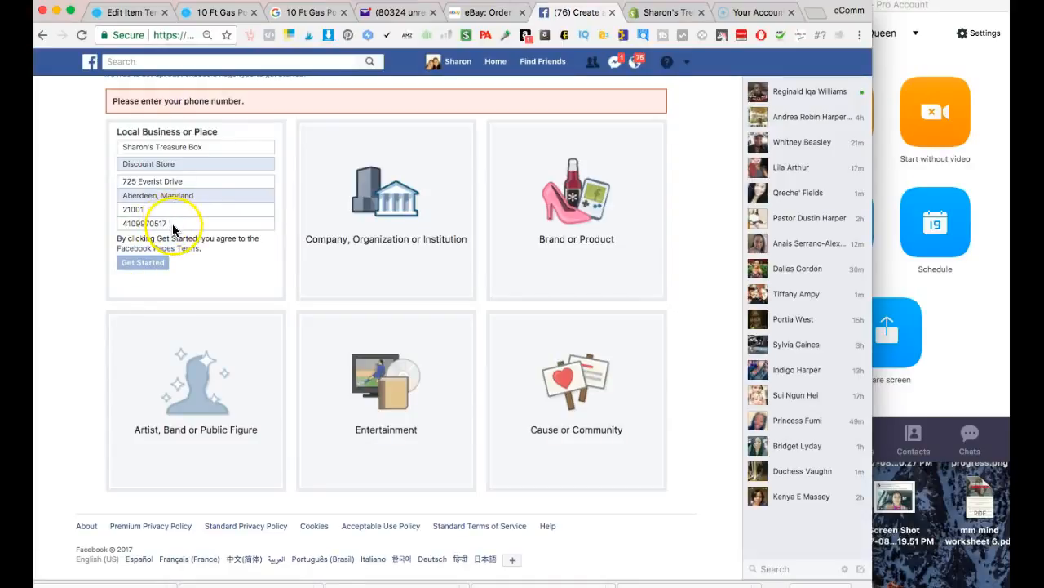
click(131, 228)
Step: Create the username sharonstreasurebox for the new Facebook page and close the confirmation
scroll(182, 193, up, 2)
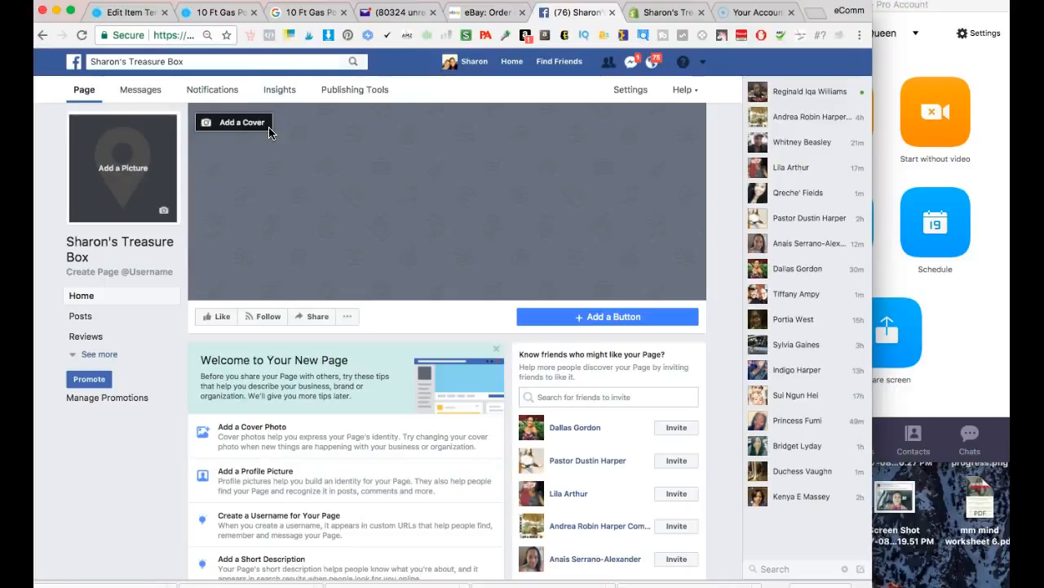
scroll(160, 225, down, 2)
scroll(161, 226, up, 2)
click(118, 272)
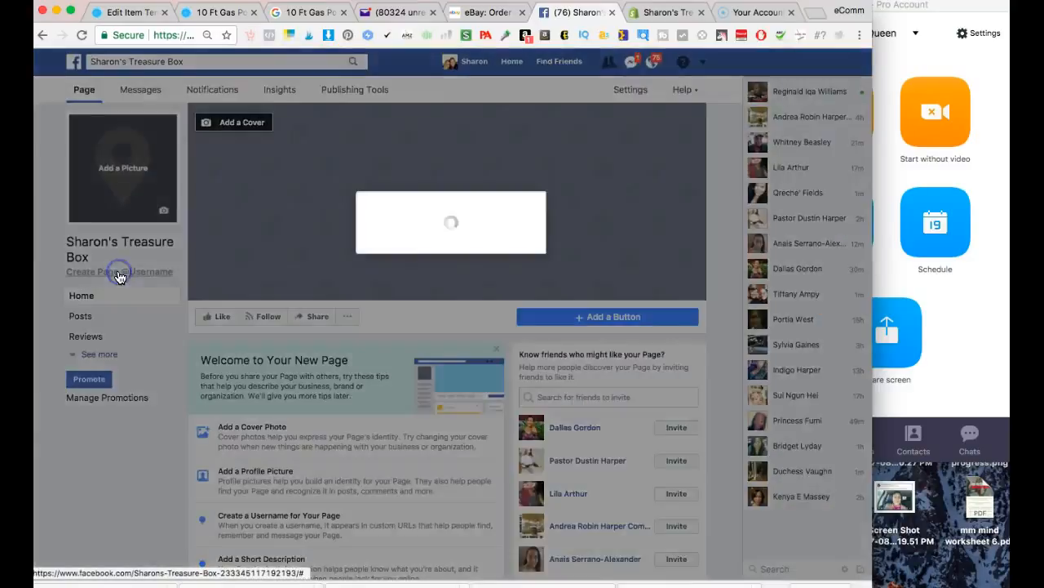
click(333, 326)
text(treasure)
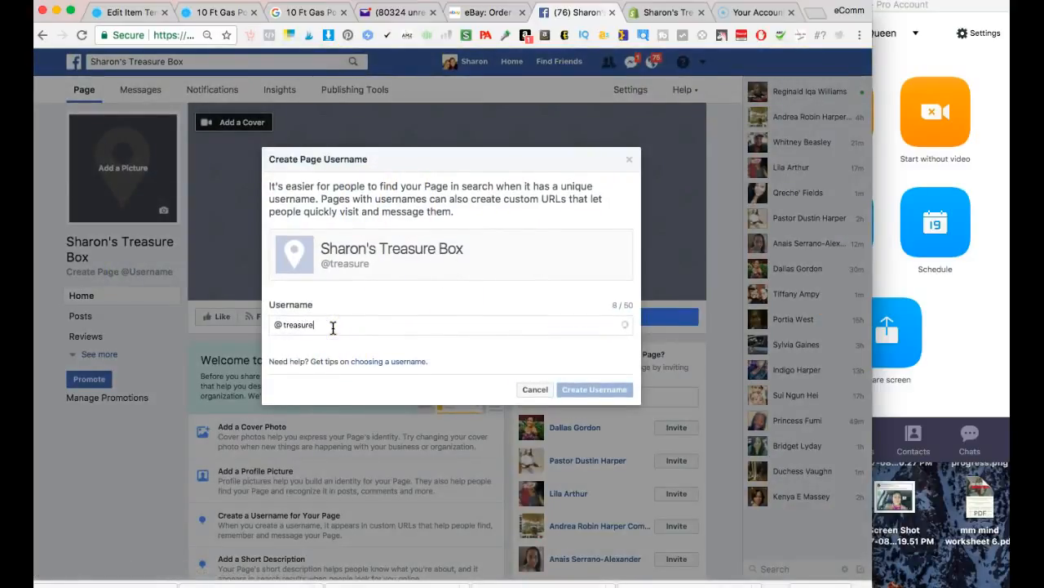
key(BackSpace)
key(BackSpace)
key(BackSpace)
key(BackSpace)
key(BackSpace)
key(BackSpace)
key(BackSpace)
key(BackSpace)
text(sharonstreasurebox)
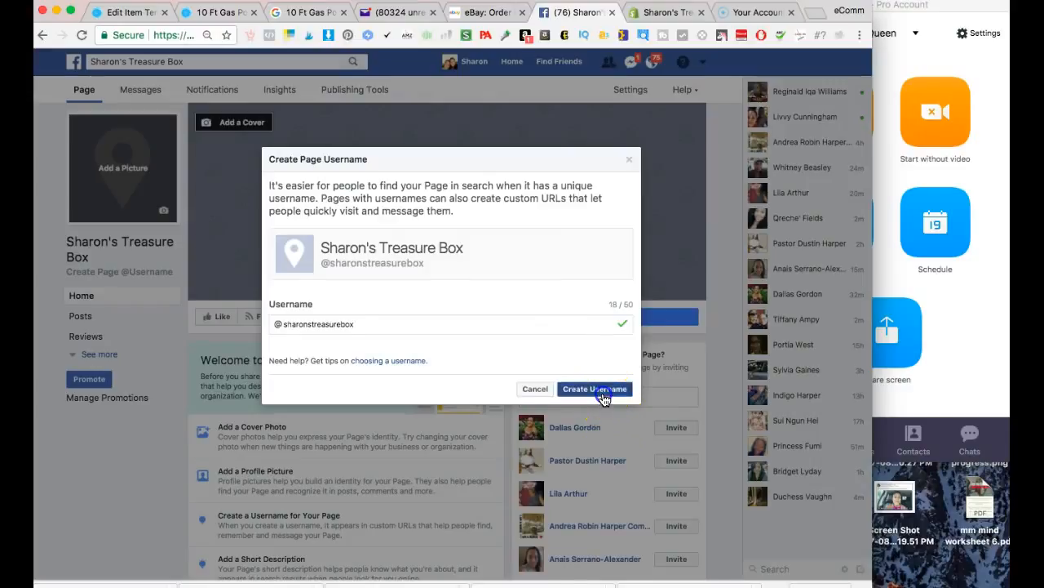
click(594, 389)
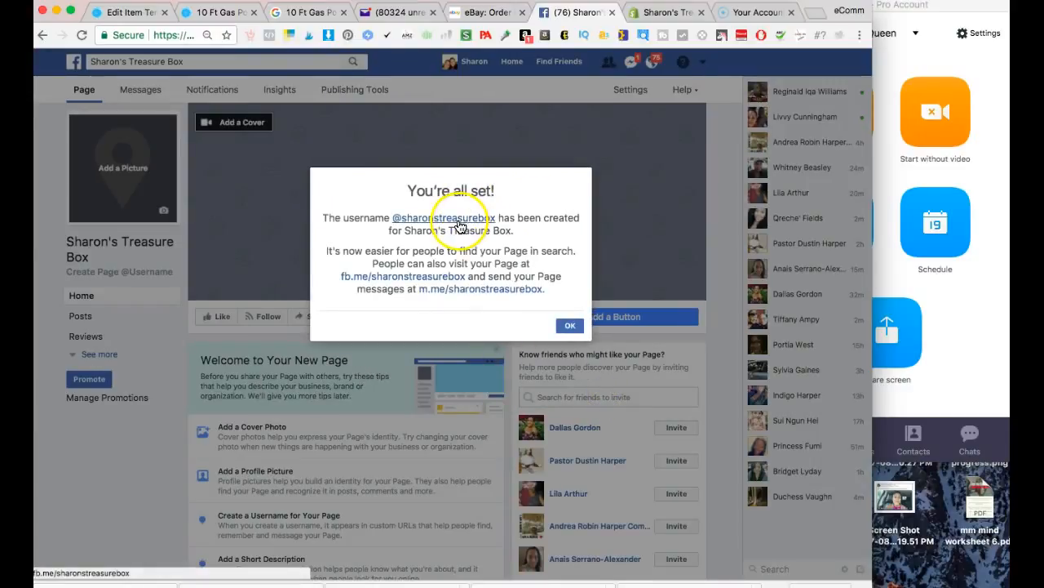
click(576, 331)
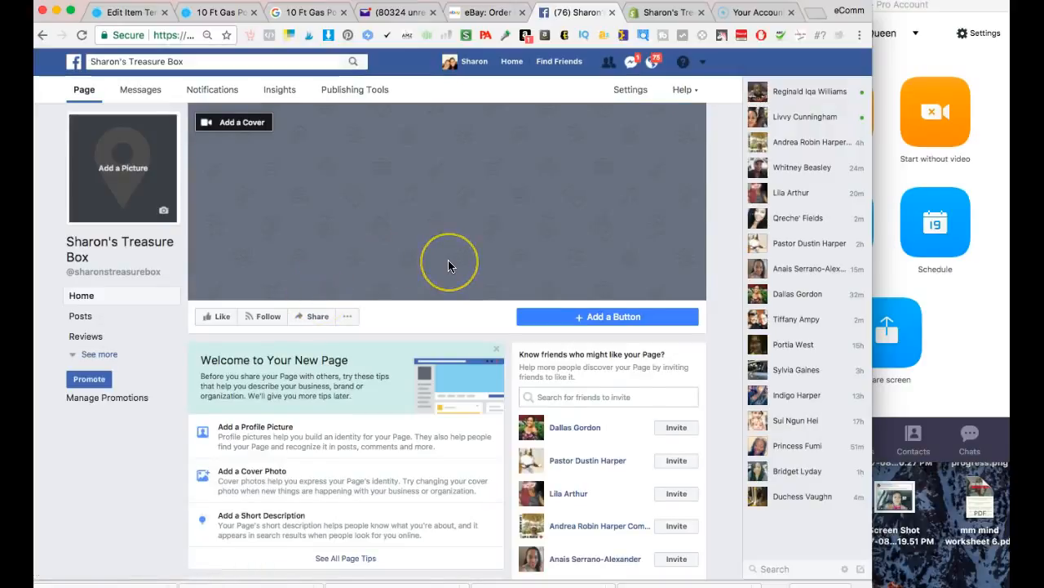
Step: Look over the new page's cover area, setup tips and posting section
scroll(448, 266, down, 3)
scroll(448, 265, down, 2)
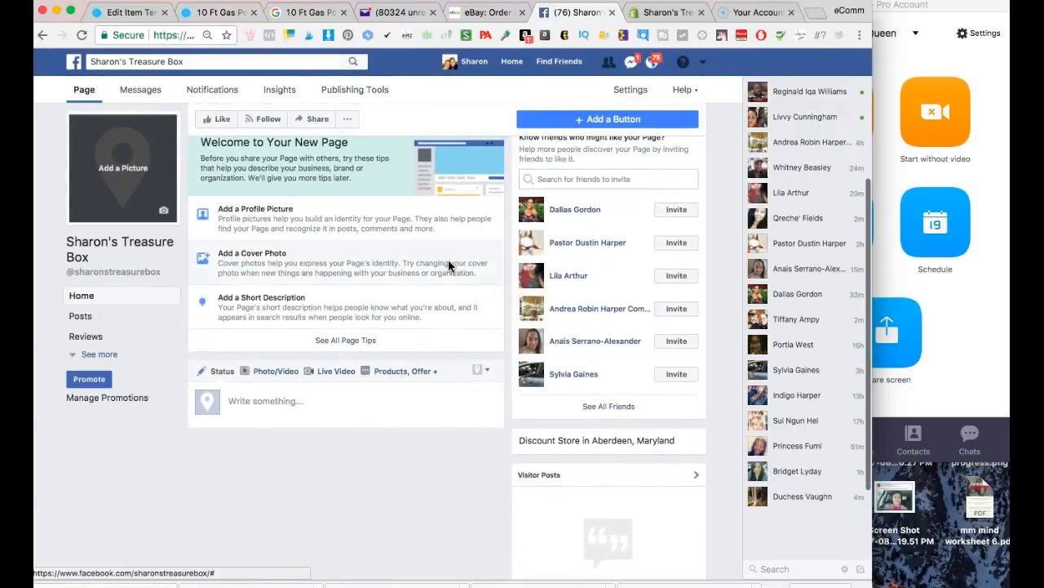
scroll(448, 265, up, 5)
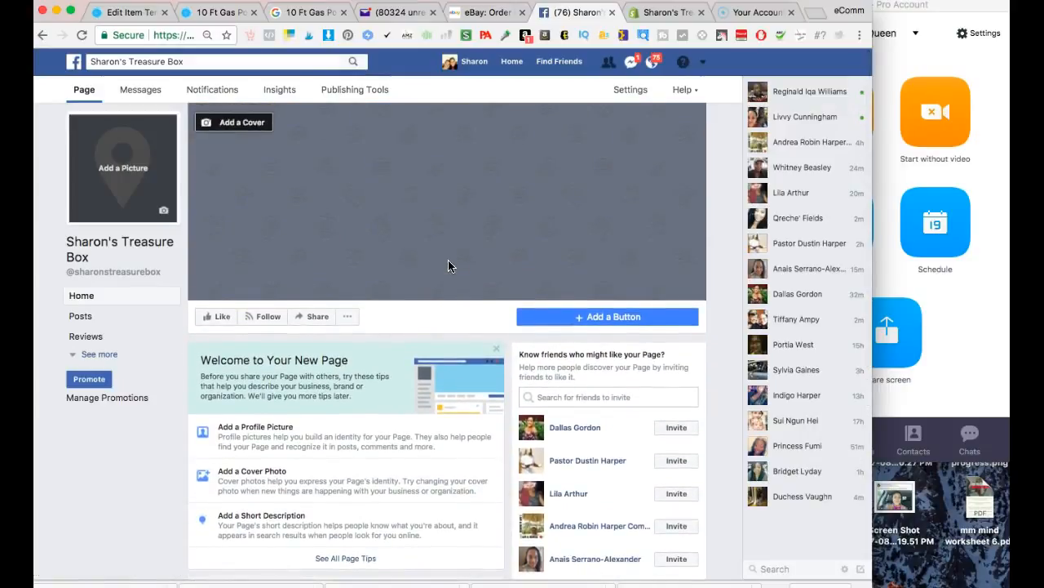
scroll(448, 266, up, 2)
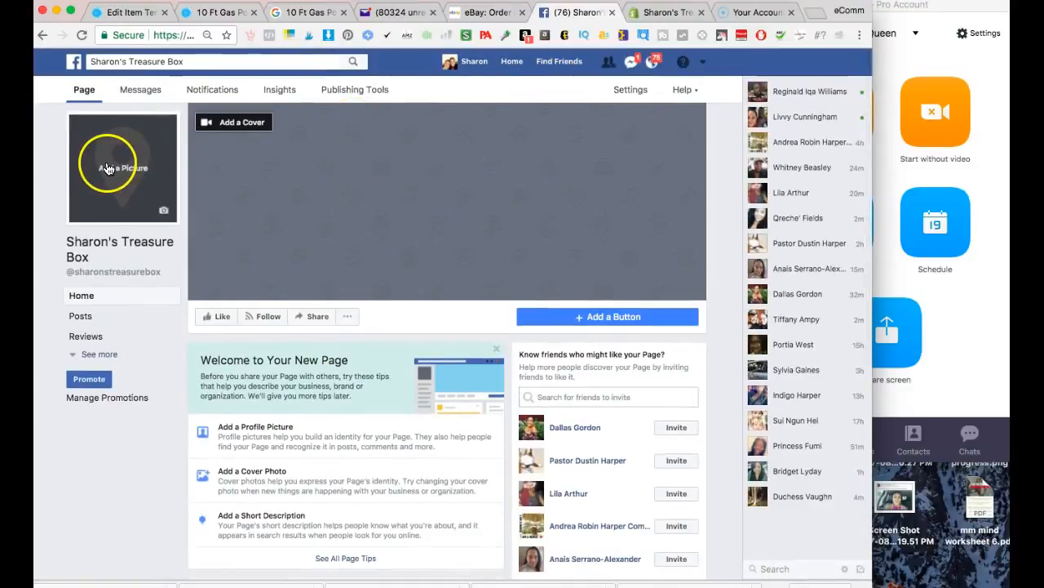
Step: Switch to Shopify, open the live online store and examine its logo, banner and home page sections
click(644, 14)
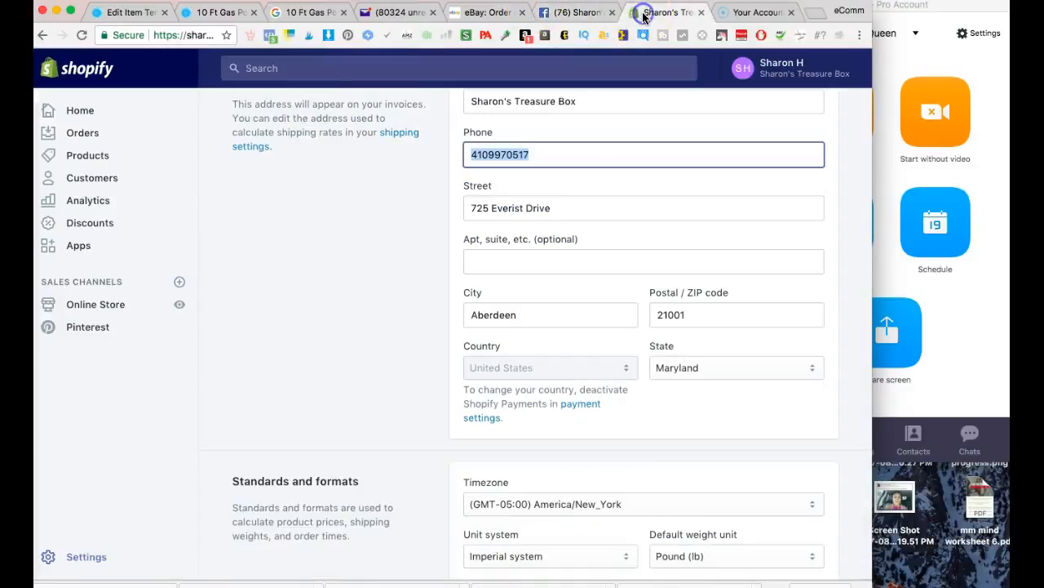
scroll(56, 481, down, 2)
scroll(55, 480, up, 3)
scroll(55, 487, up, 3)
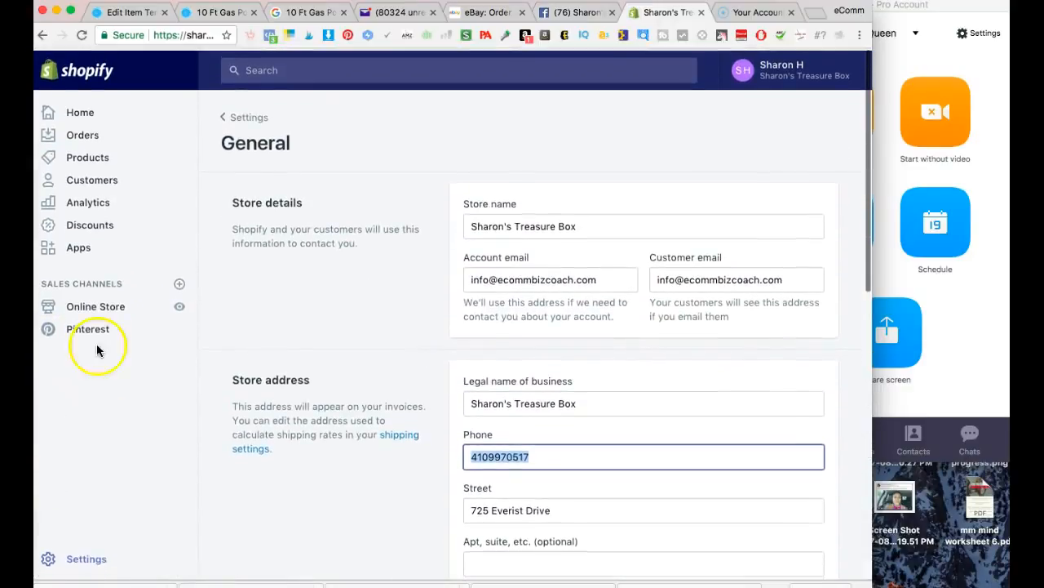
click(181, 304)
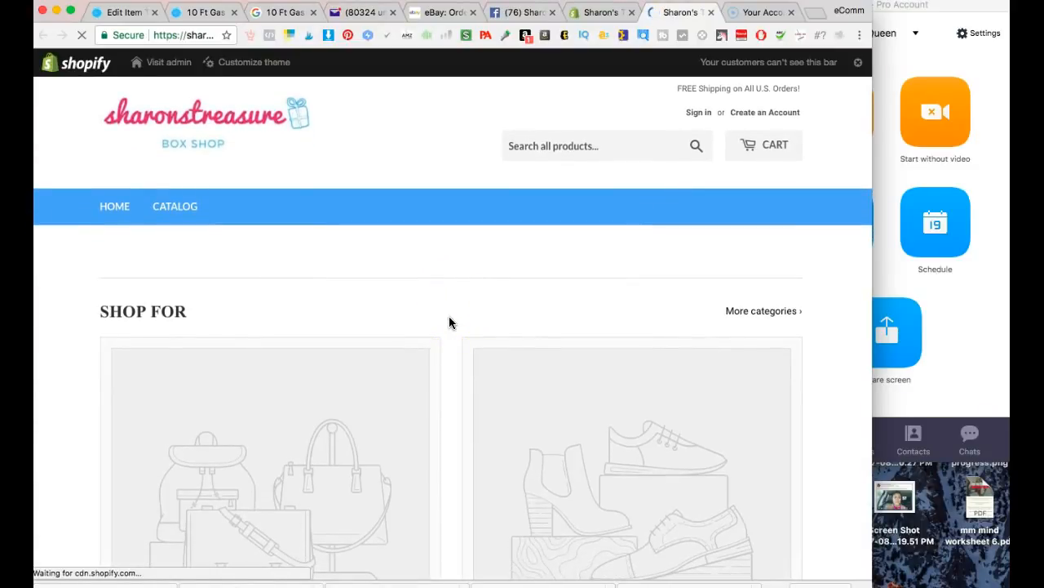
scroll(449, 321, down, 2)
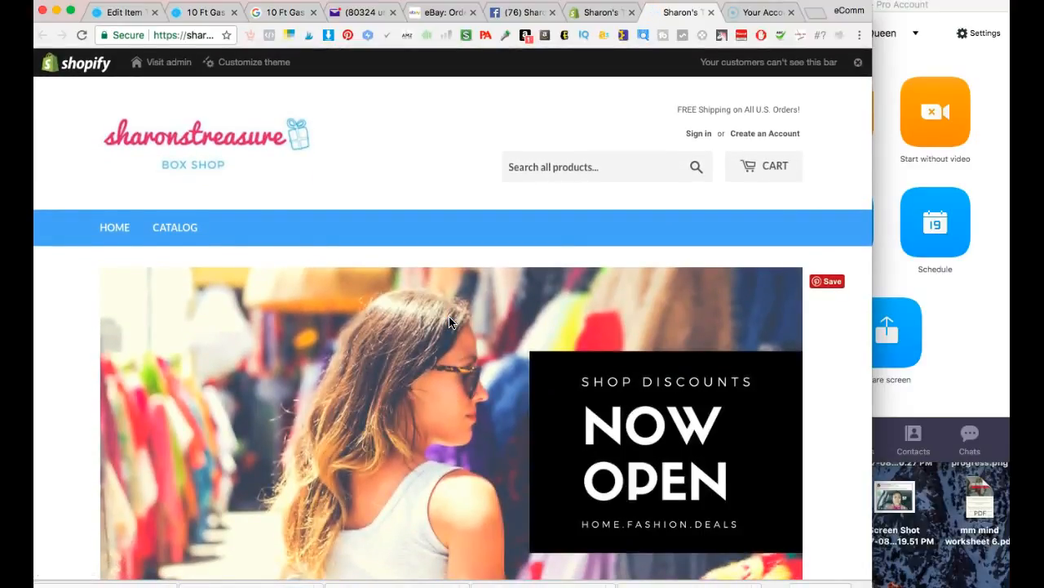
scroll(448, 320, down, 5)
scroll(449, 321, up, 4)
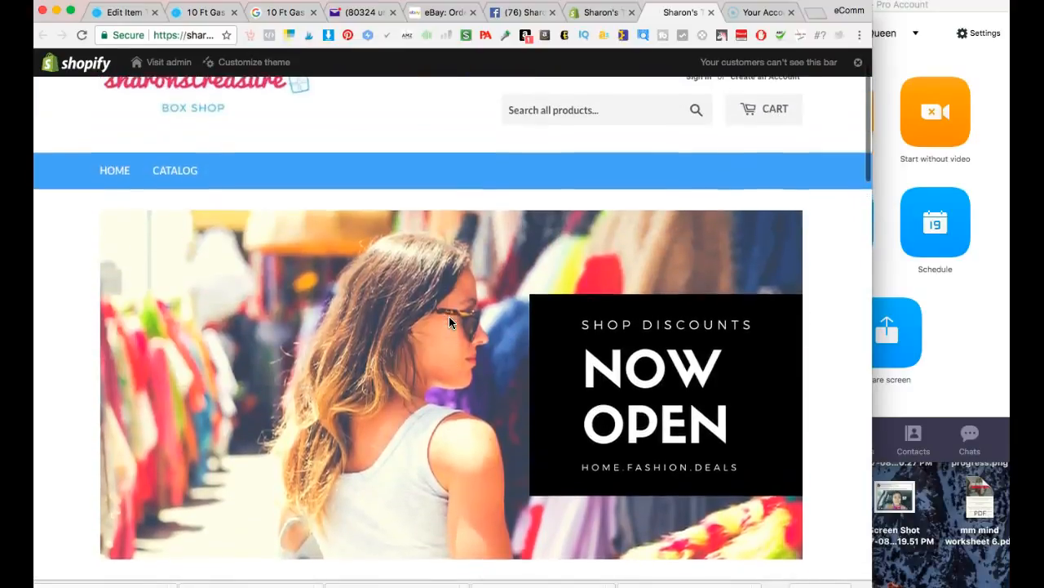
scroll(352, 254, up, 2)
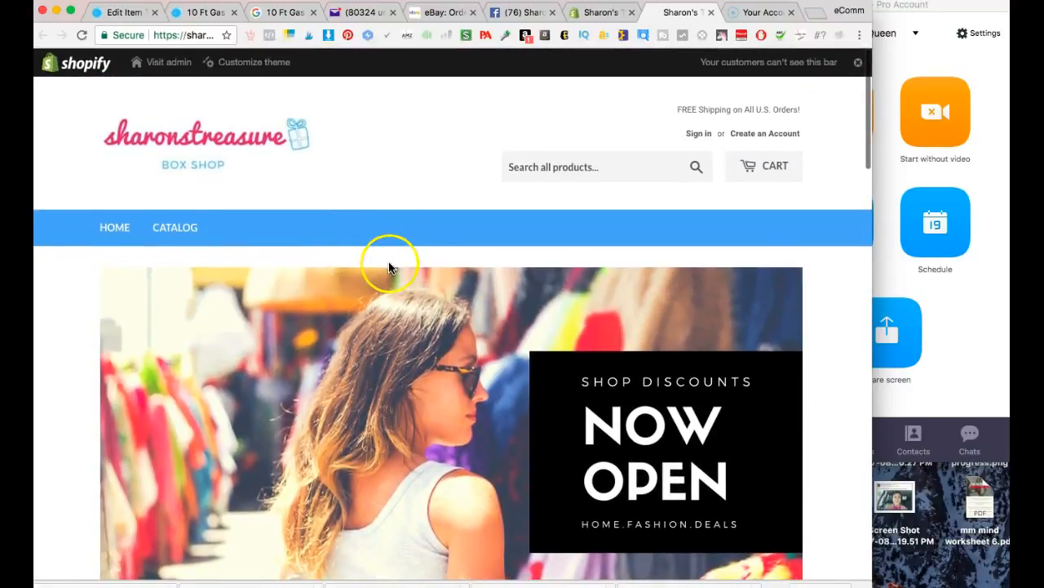
scroll(430, 217, down, 5)
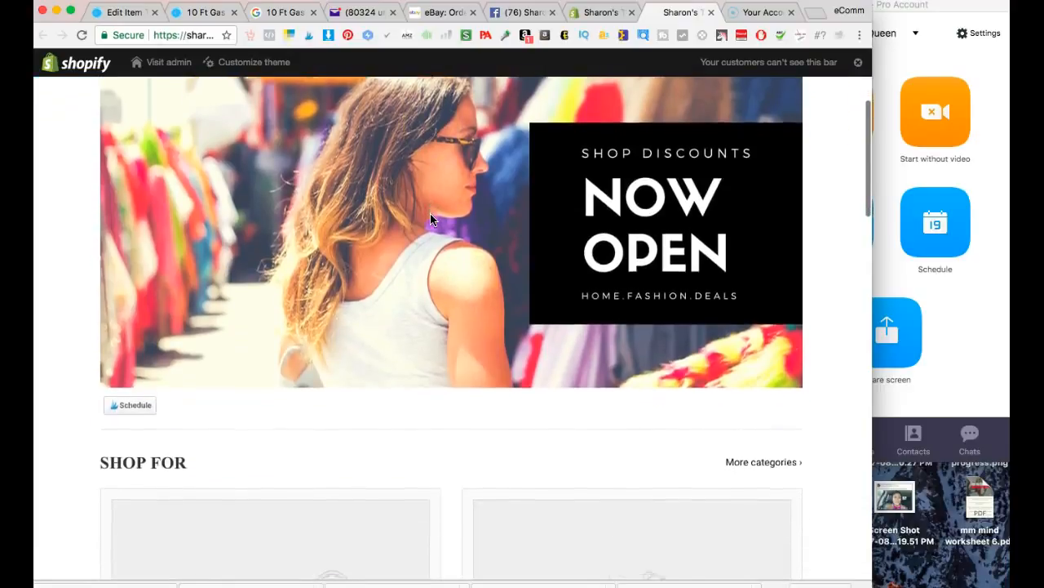
scroll(430, 216, down, 5)
scroll(430, 216, up, 10)
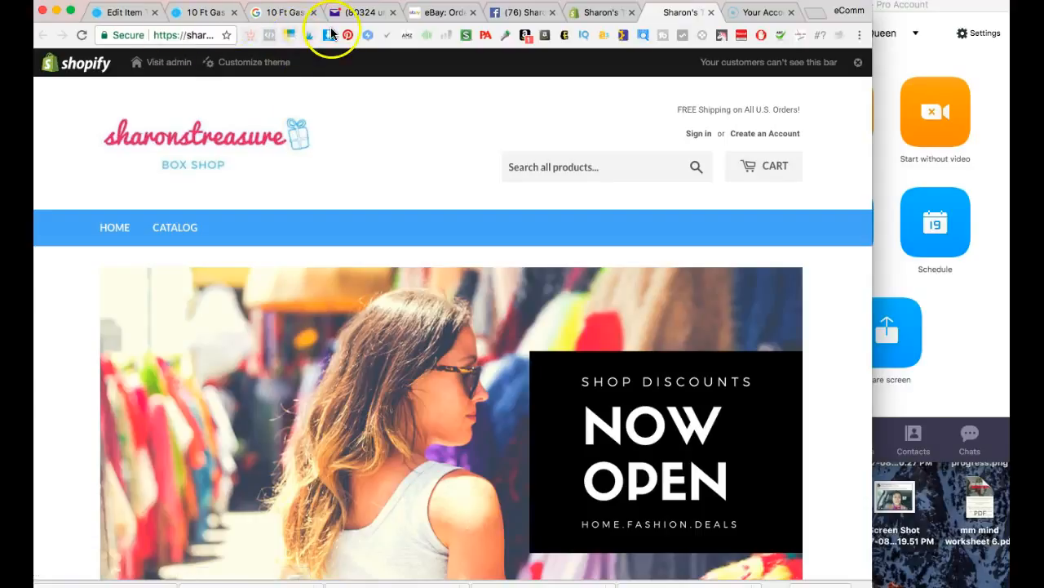
Step: Return to the Facebook page, start uploading a profile picture and search the computer for "log" image files
click(516, 16)
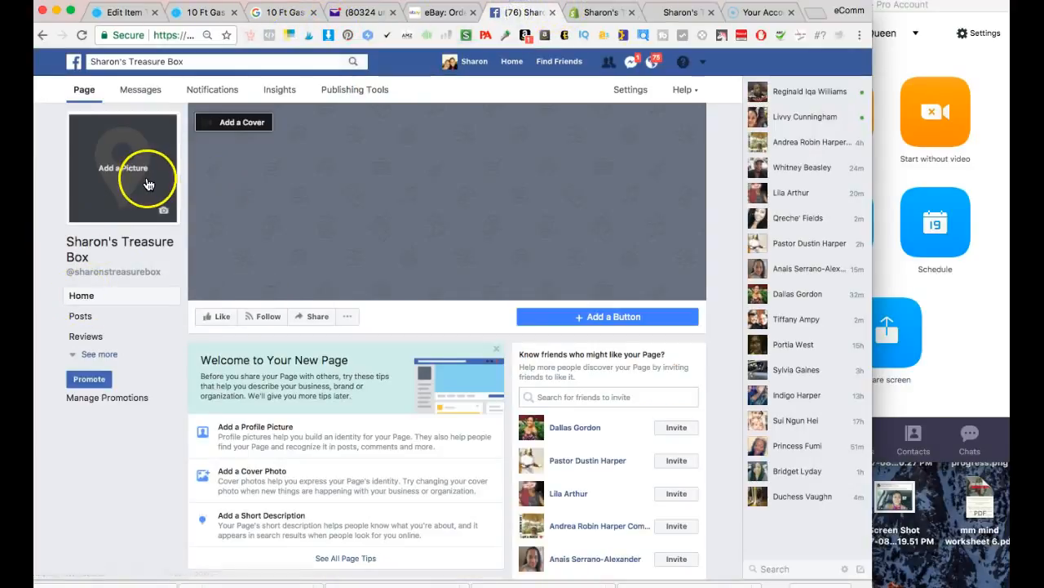
click(154, 212)
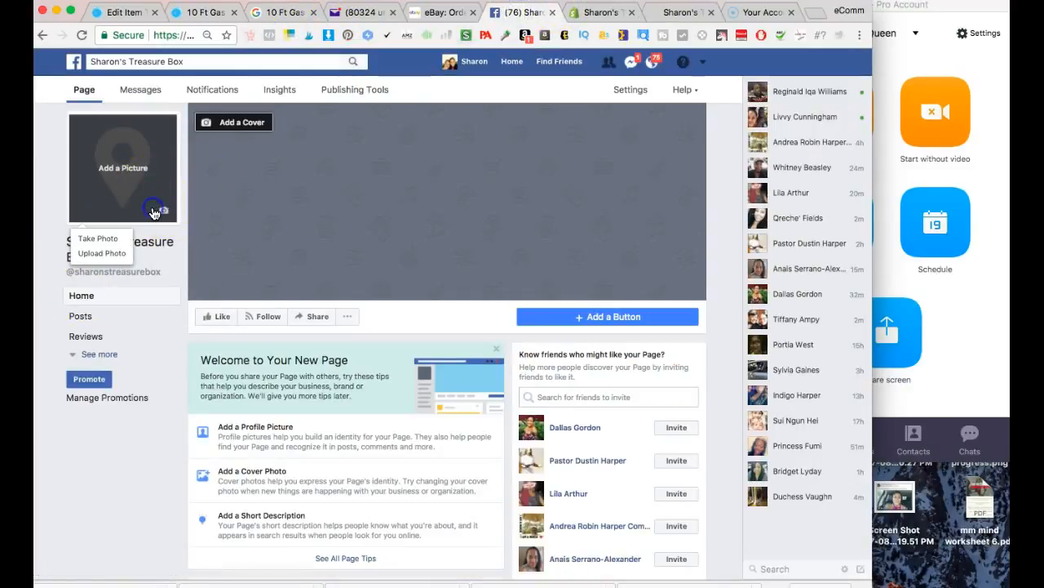
click(102, 253)
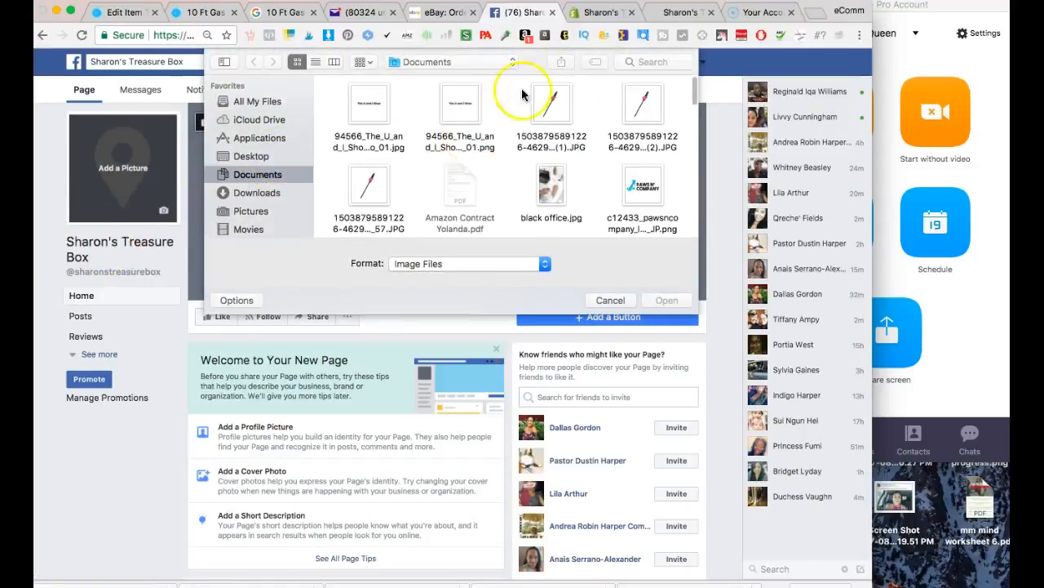
click(641, 62)
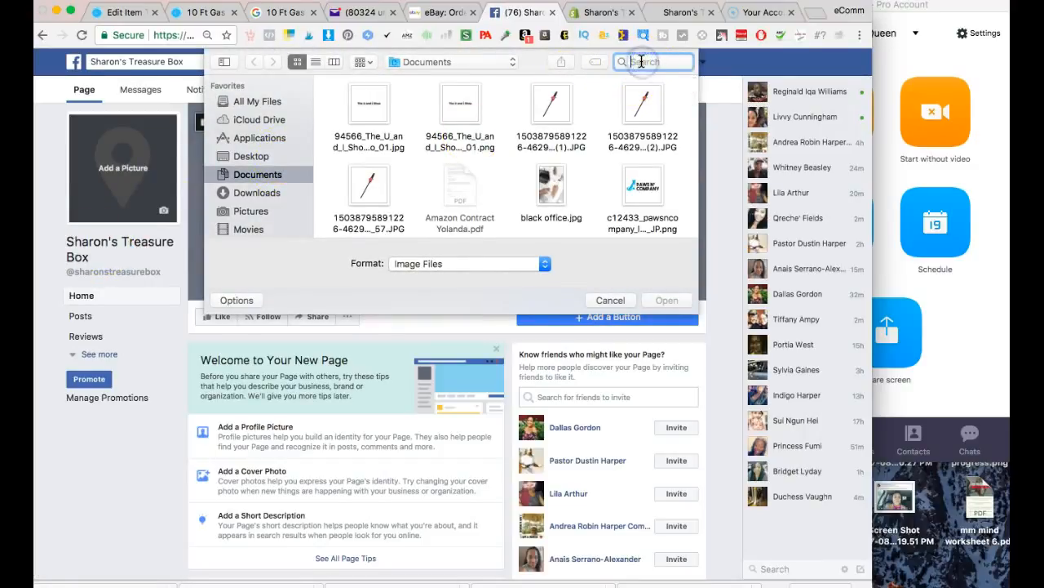
text(log)
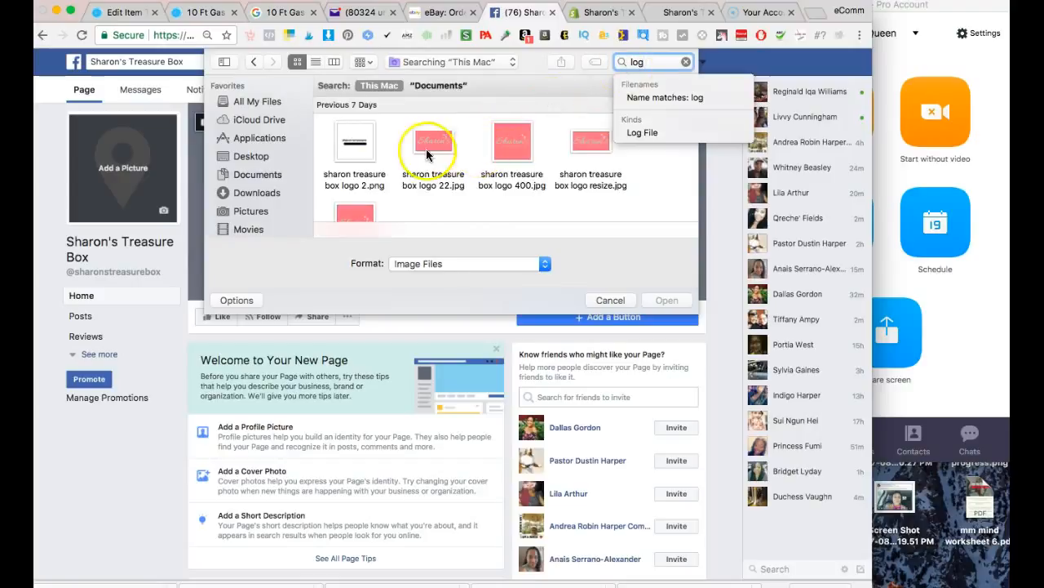
scroll(414, 192, down, 5)
scroll(414, 192, down, 3)
scroll(415, 193, up, 10)
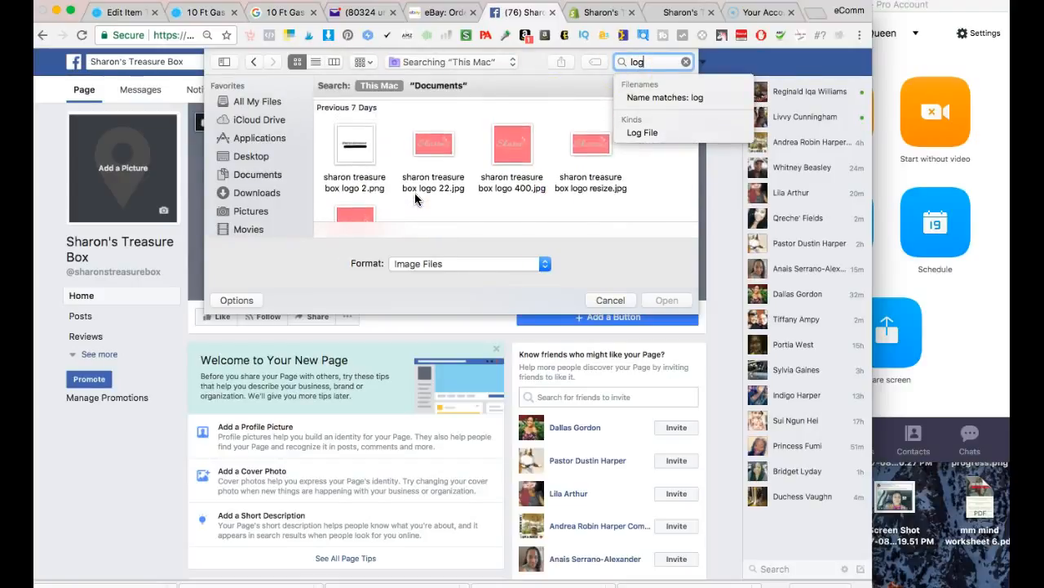
Step: Repeat the "log" search from the Pictures and Downloads folders, and cancel the profile picture upload
click(247, 211)
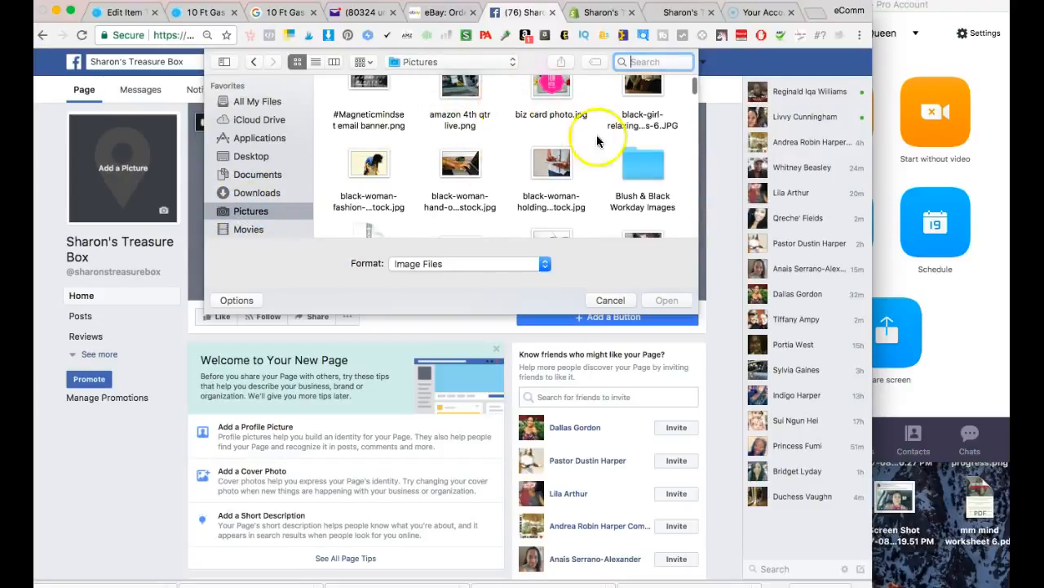
text(log)
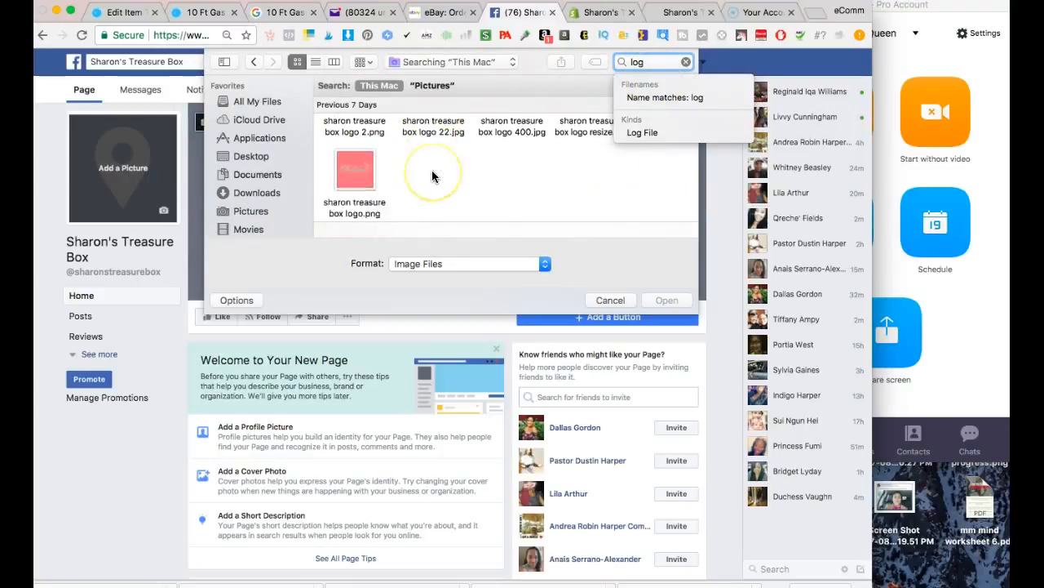
scroll(432, 169, down, 5)
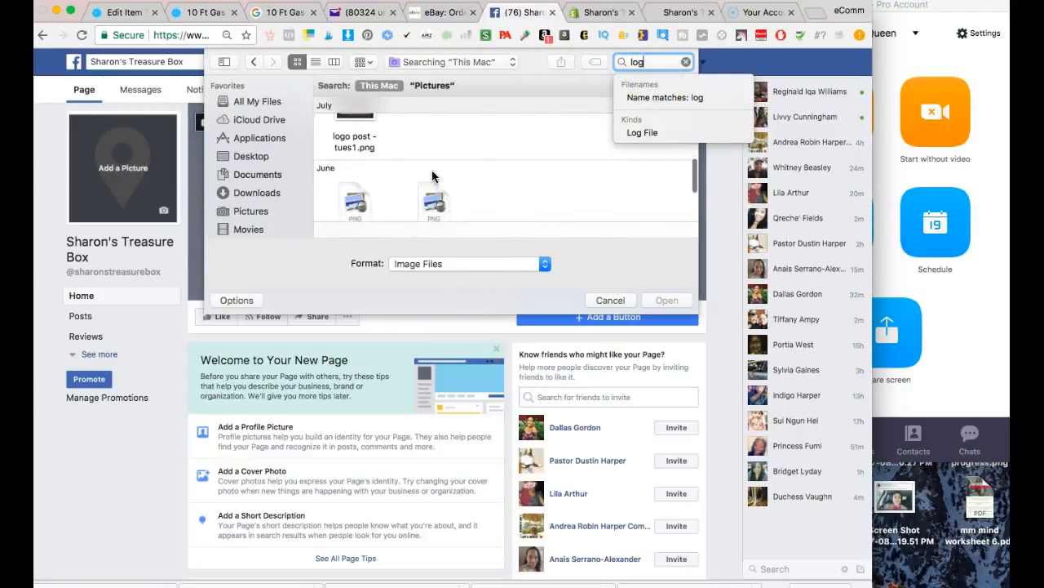
scroll(432, 170, down, 1)
scroll(432, 176, down, 4)
scroll(433, 176, up, 9)
click(257, 192)
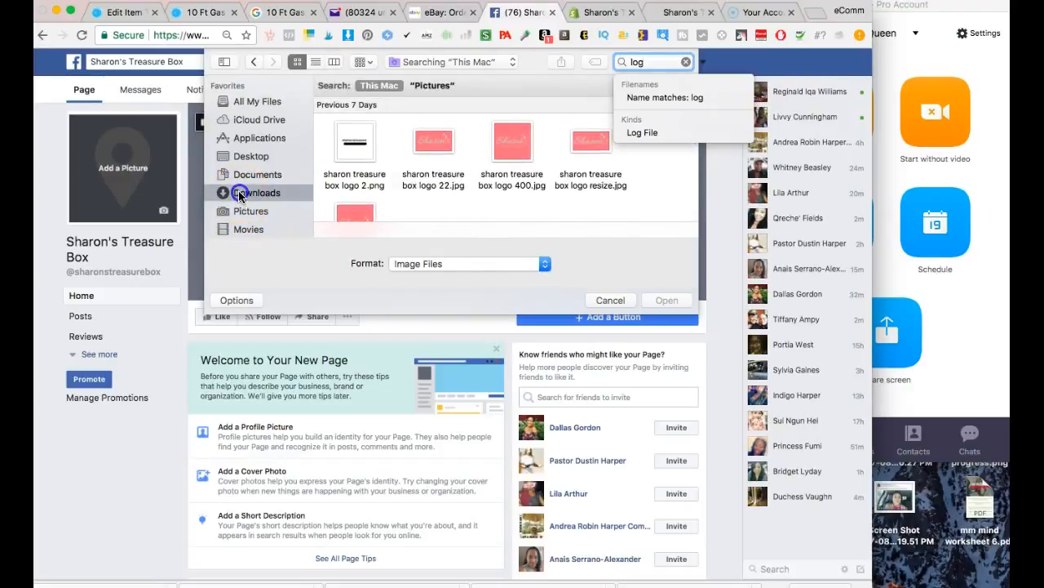
click(651, 62)
text(log)
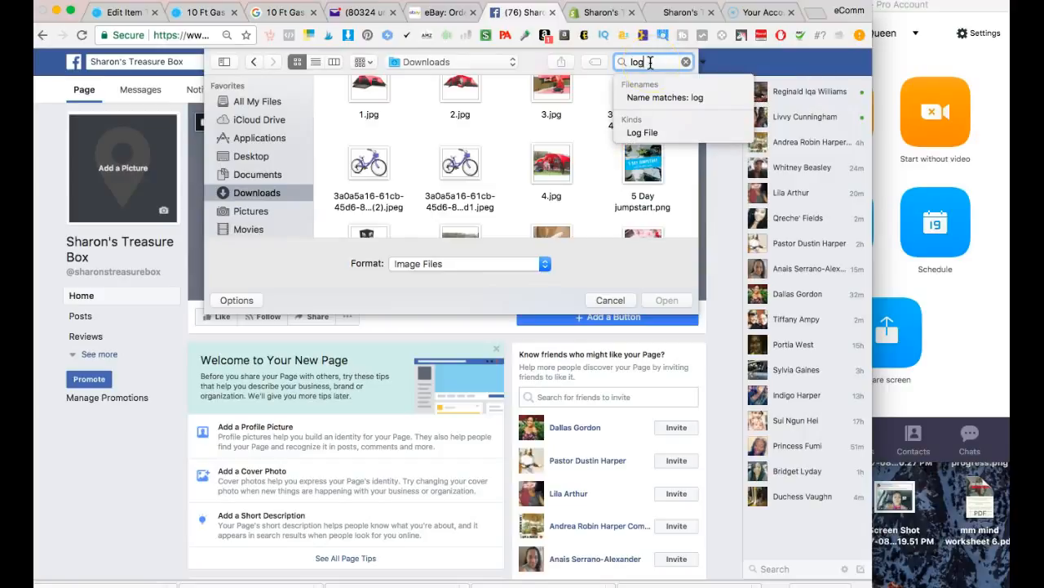
scroll(400, 181, down, 5)
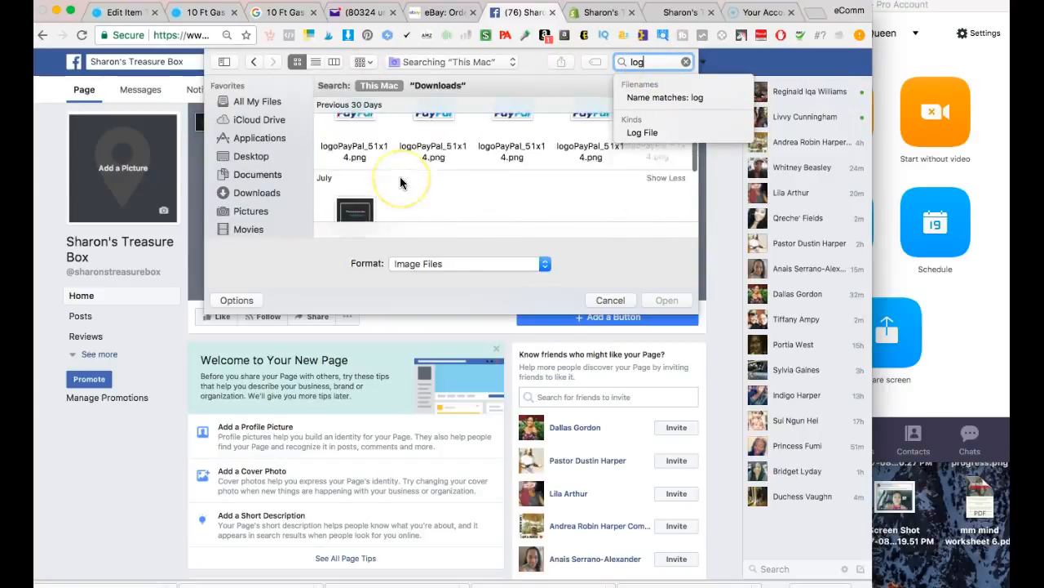
click(610, 301)
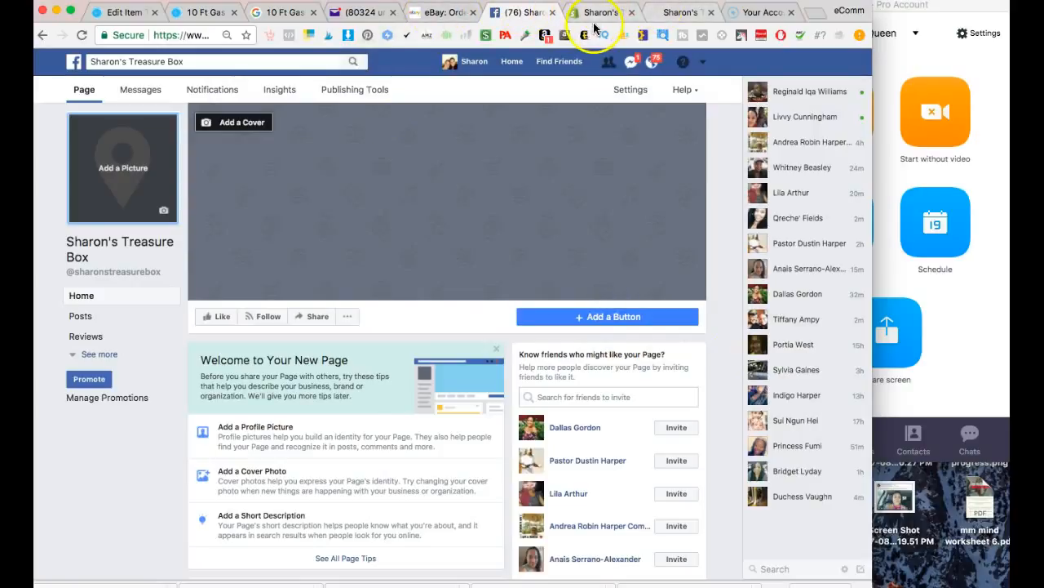
Step: Switch to the live store and save its header logo image to the Pictures folder as "sharon treasure logo"
click(599, 13)
click(679, 12)
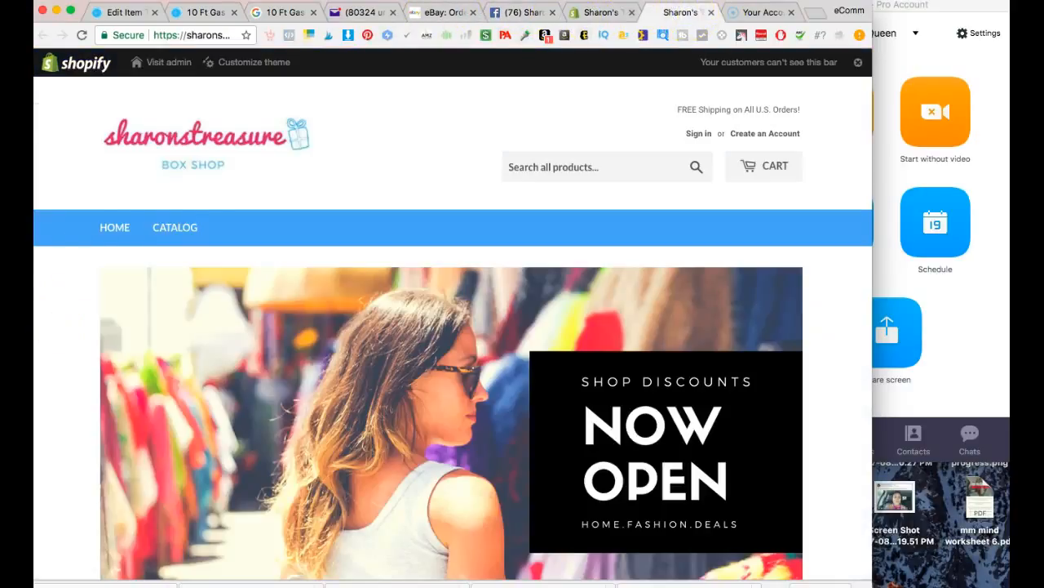
right_click(202, 133)
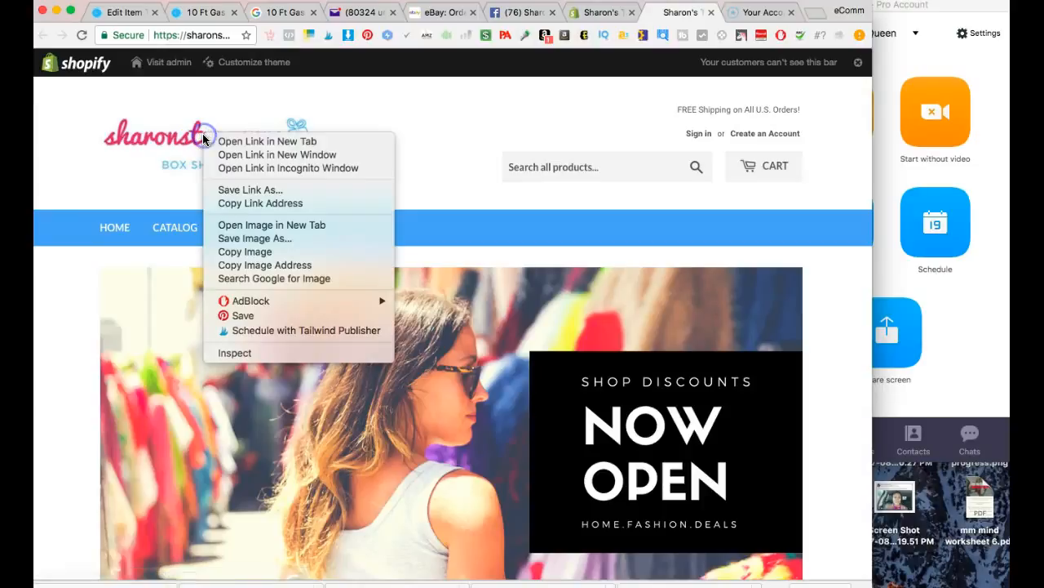
click(258, 239)
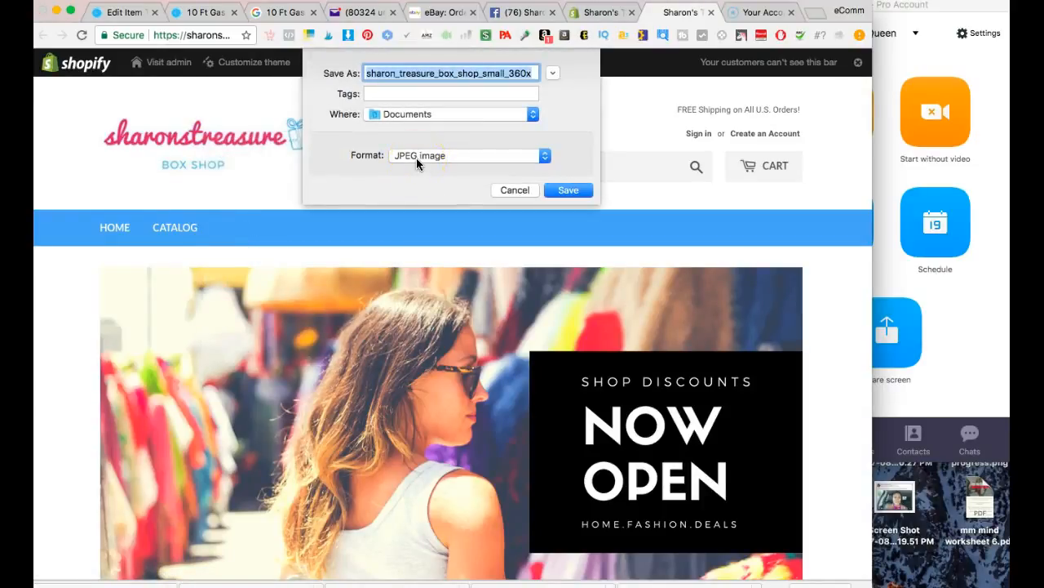
text(shar)
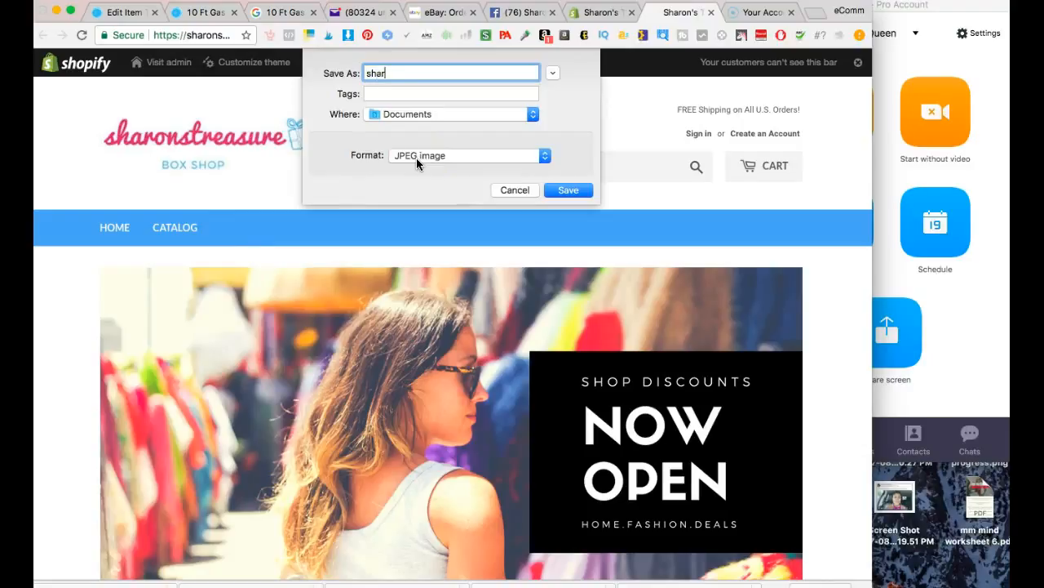
text(on treasure logo)
click(455, 114)
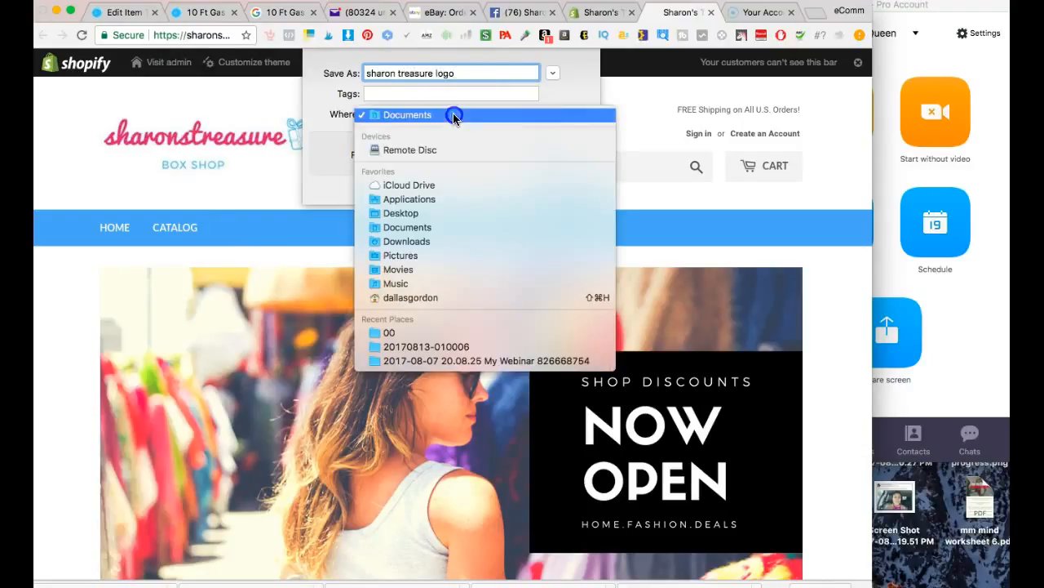
click(415, 254)
click(565, 191)
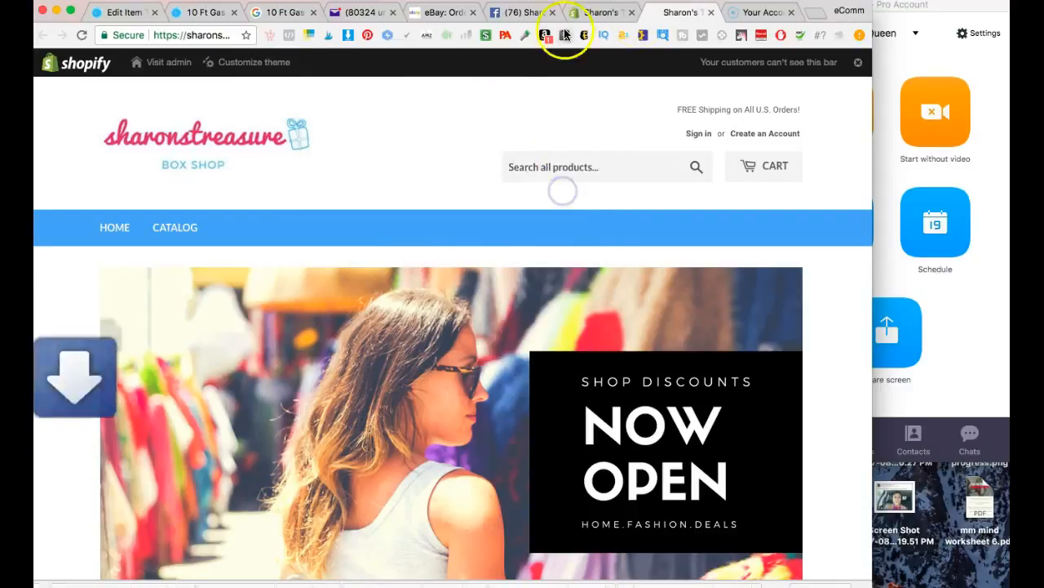
Step: Try the saved logo from the Pictures folder as the Facebook page's profile picture, shift its crop, and cancel
click(509, 15)
click(162, 214)
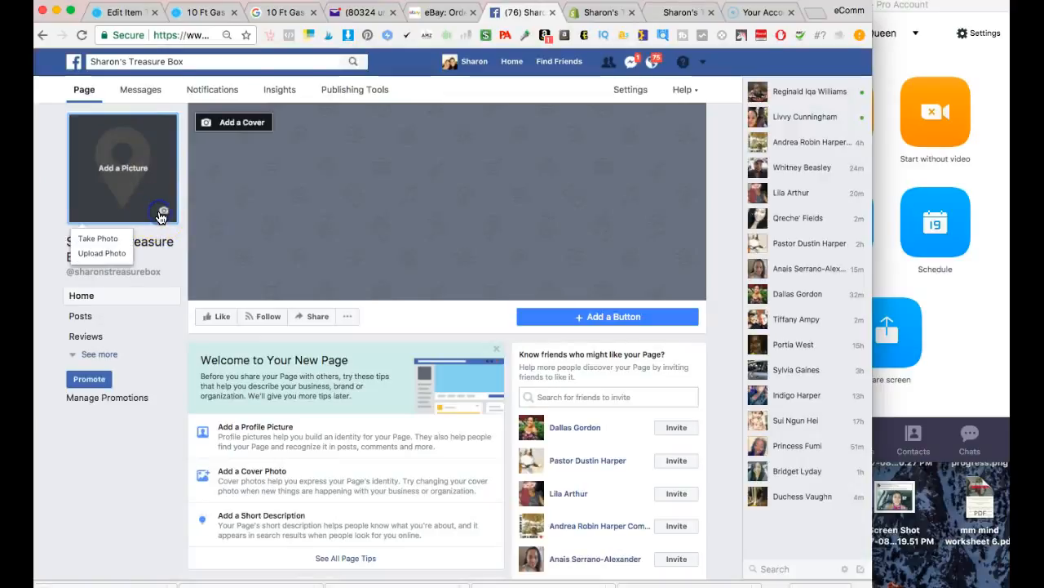
click(101, 253)
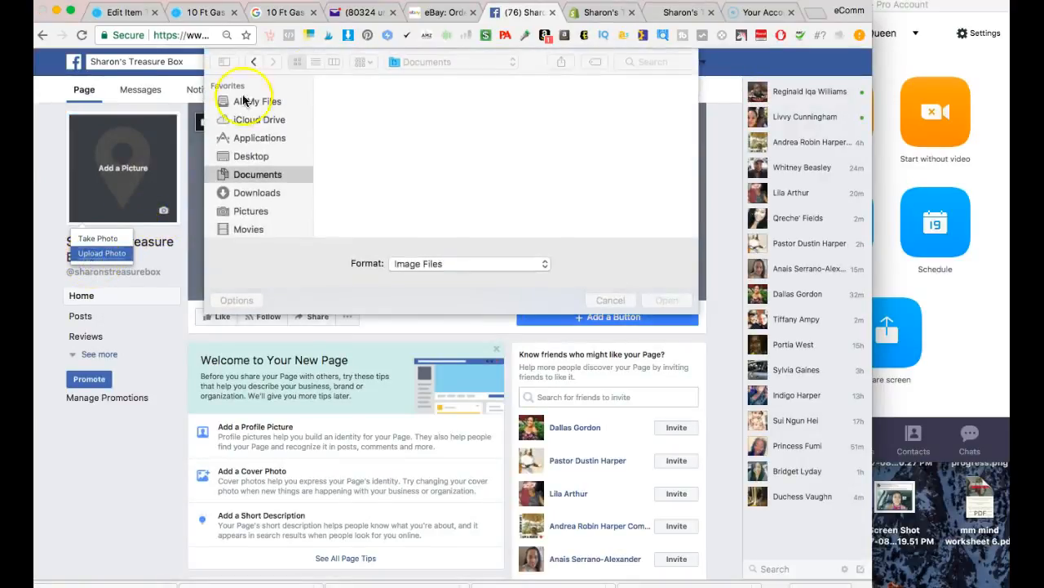
click(649, 63)
click(275, 212)
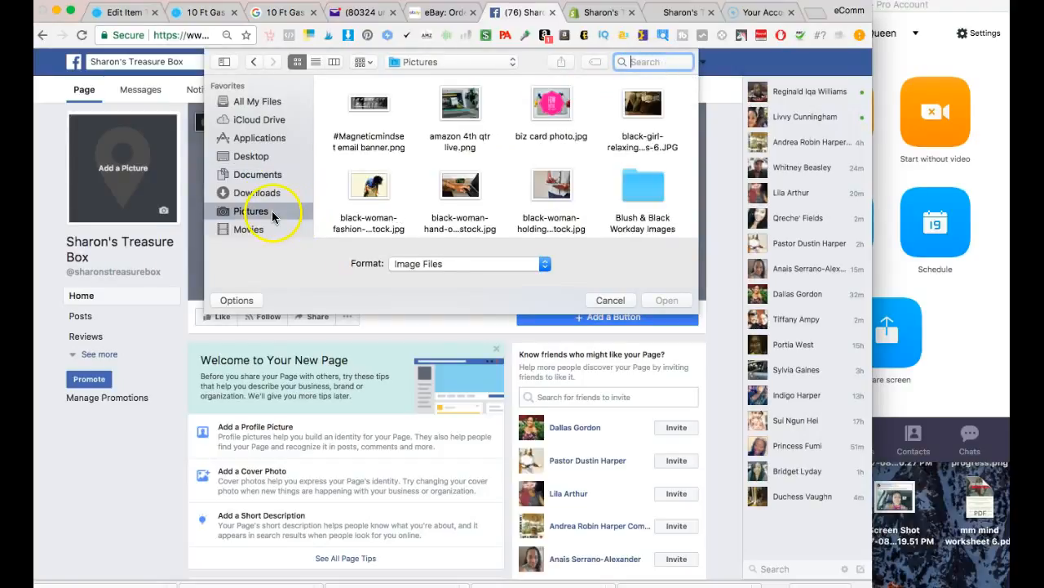
click(639, 62)
text(lo)
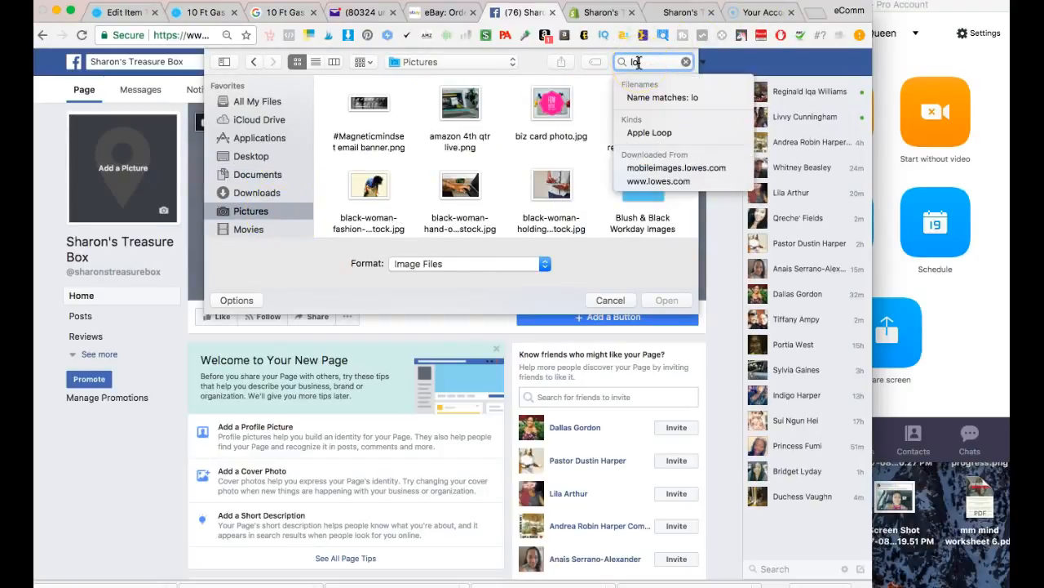
double_click(366, 143)
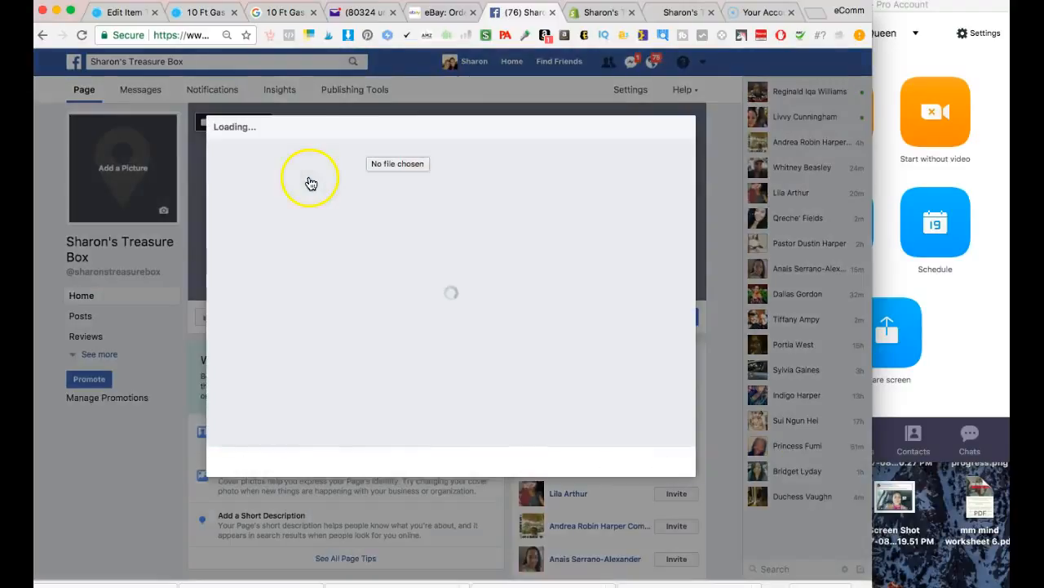
drag(406, 295, 452, 262)
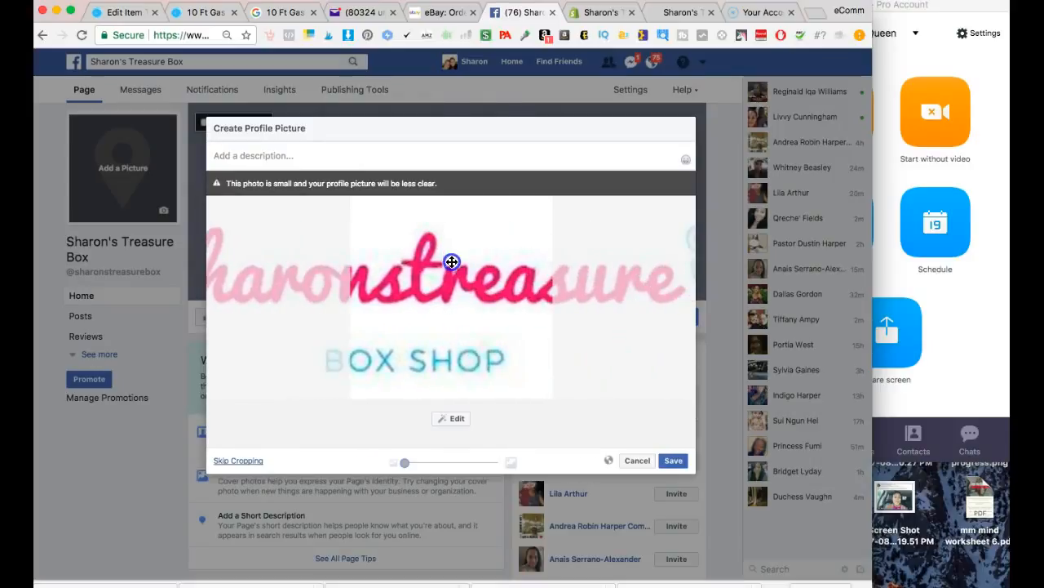
click(638, 461)
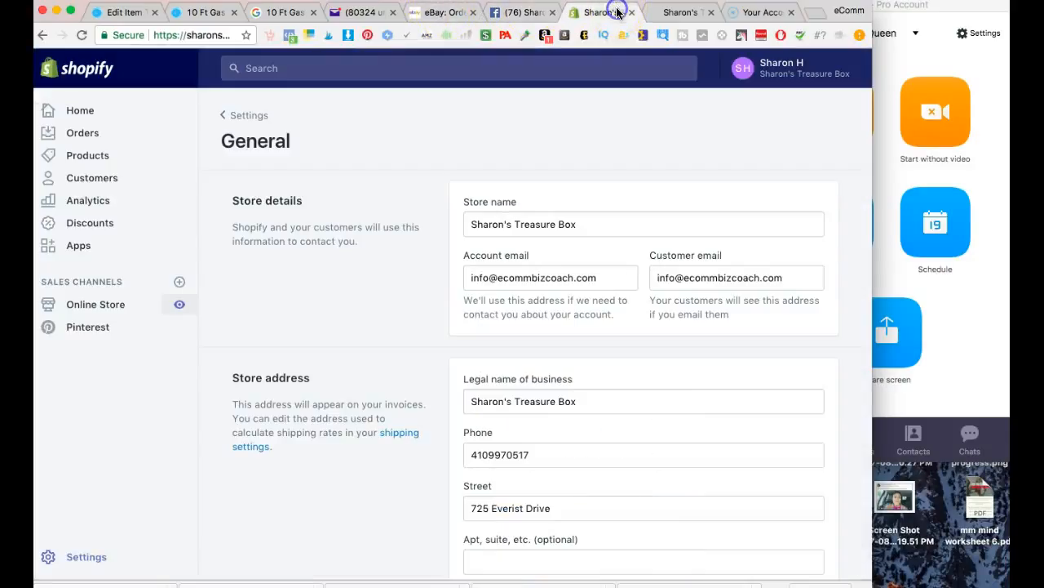
Step: Return to the live store's home page and examine its logo and banner against the empty Facebook page
click(613, 15)
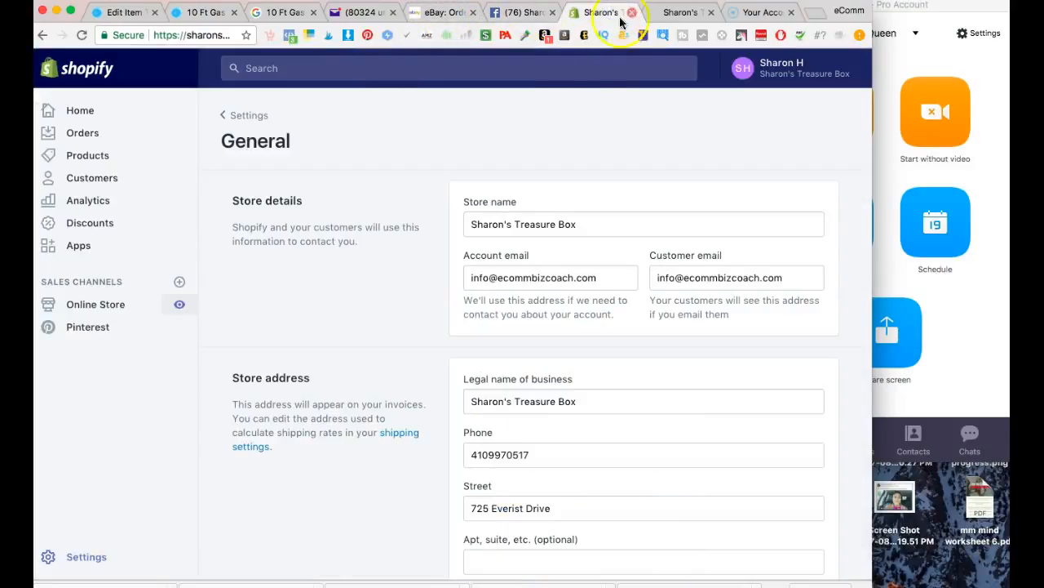
click(676, 21)
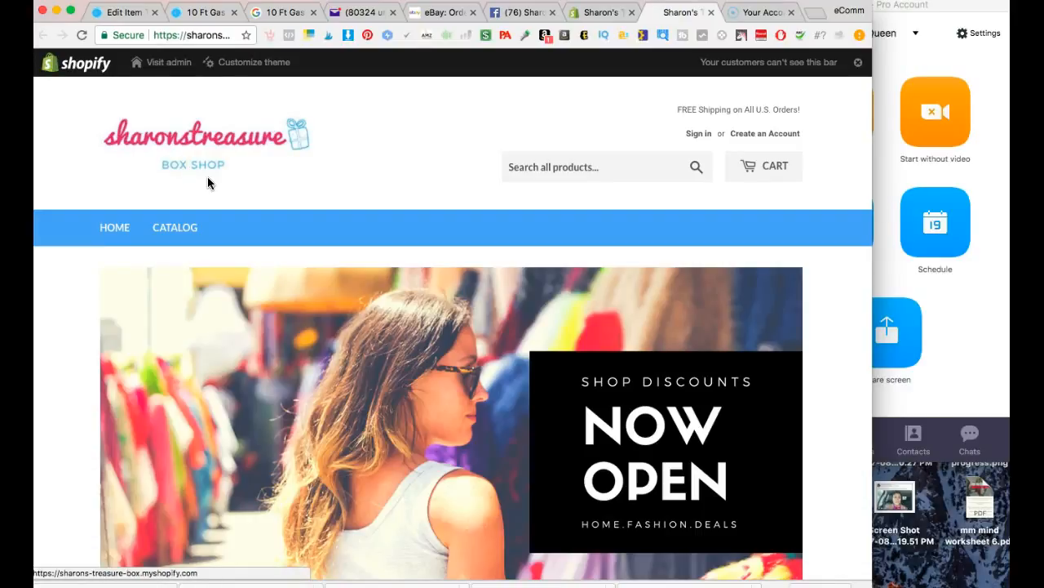
scroll(422, 288, down, 3)
scroll(422, 288, up, 2)
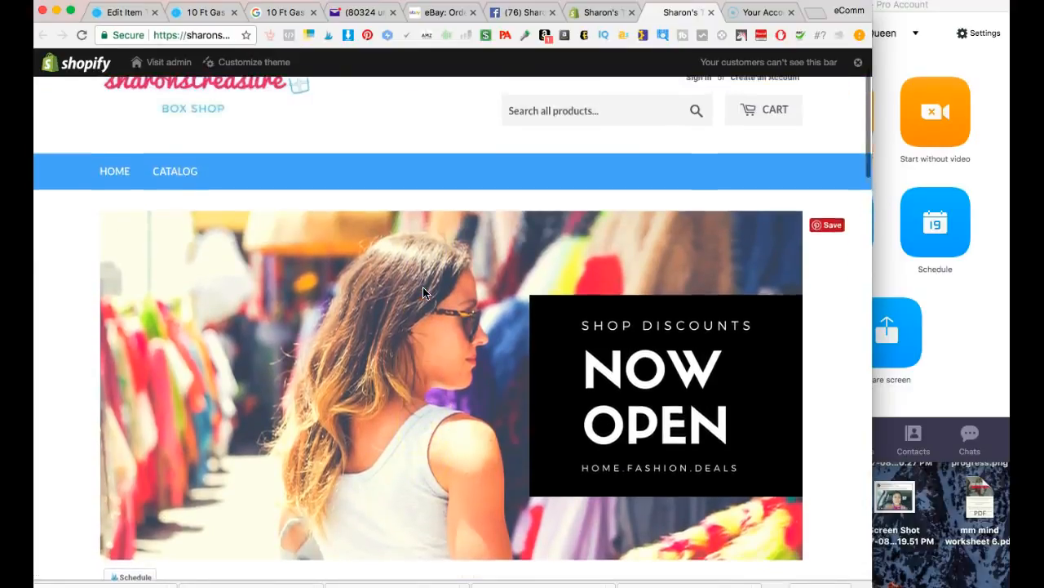
scroll(423, 292, up, 2)
scroll(423, 292, down, 2)
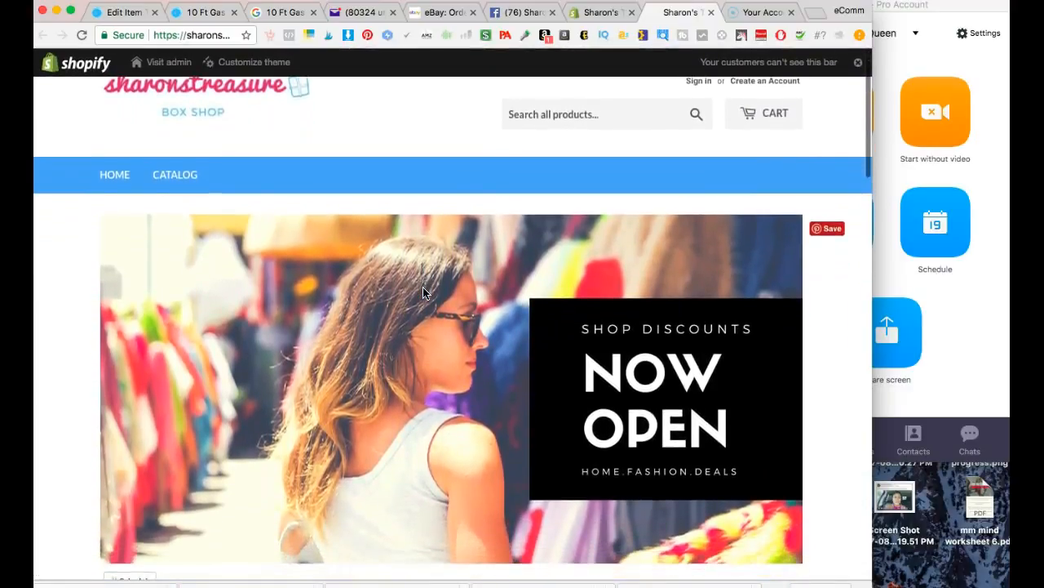
scroll(423, 292, up, 2)
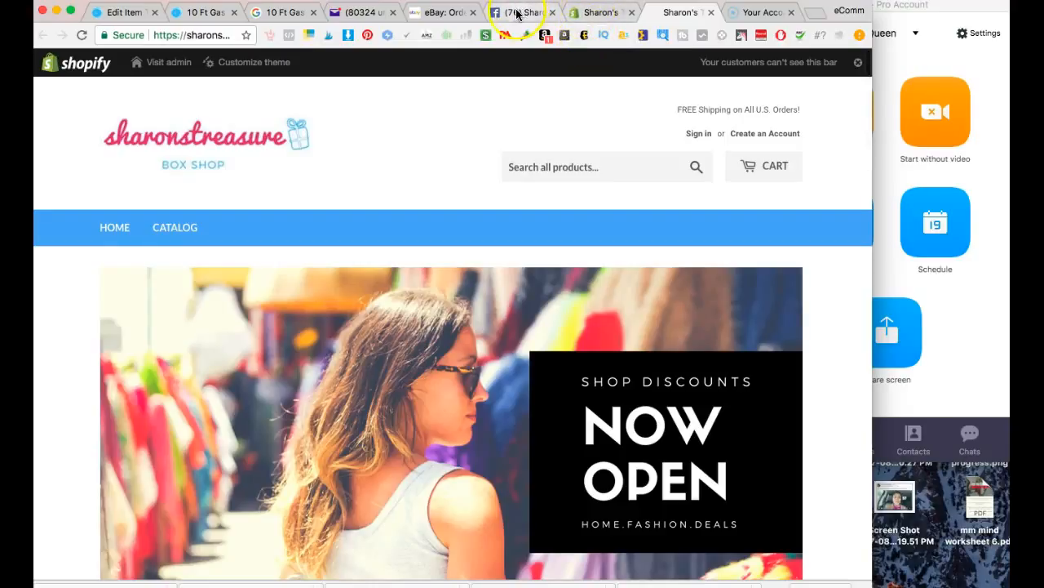
click(516, 14)
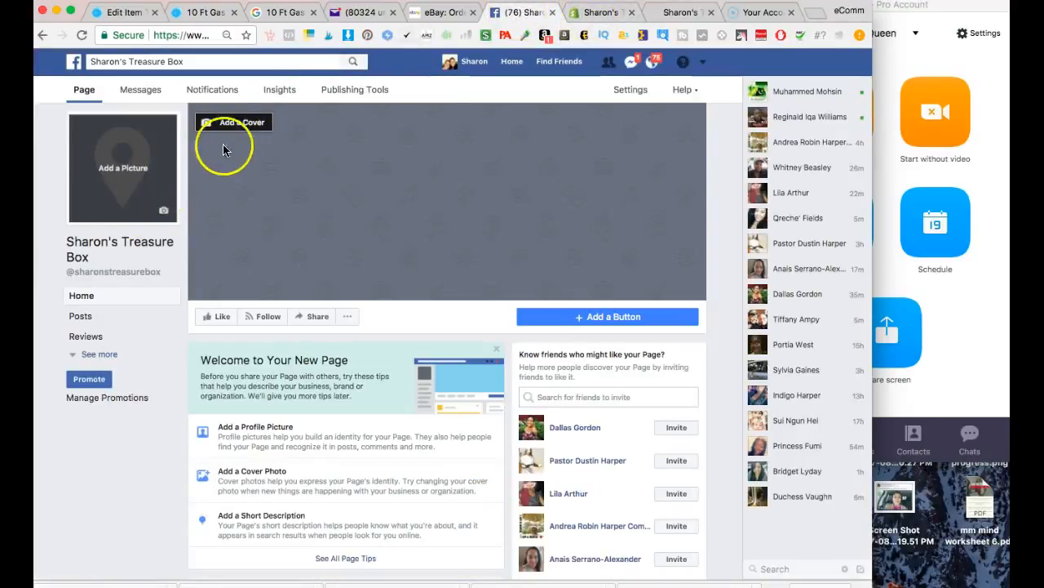
click(608, 13)
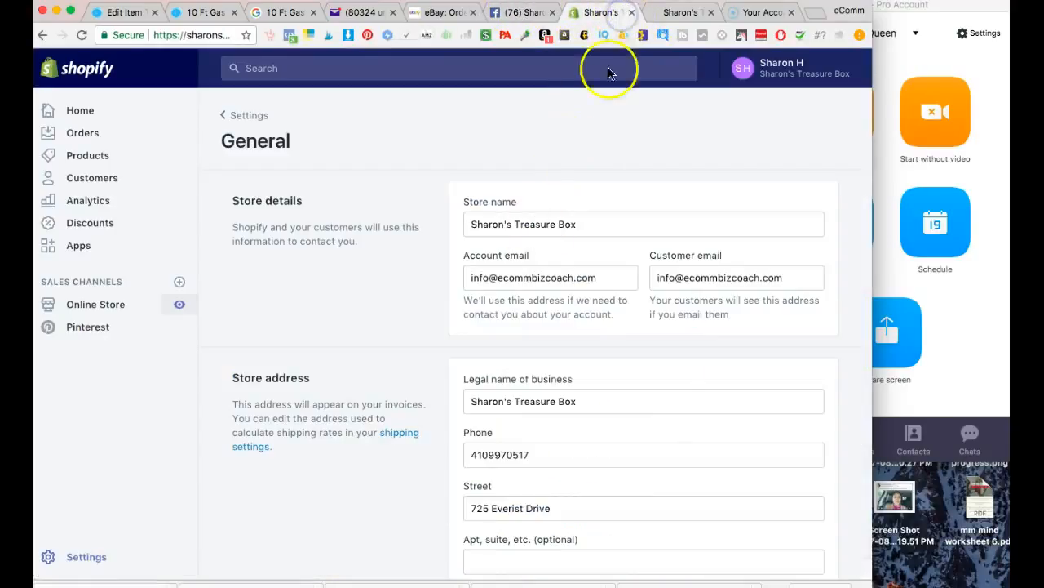
Step: Upload "shop discounts banne3r.png" as the Facebook page's cover photo, finding the file by searching for "ban"
click(527, 14)
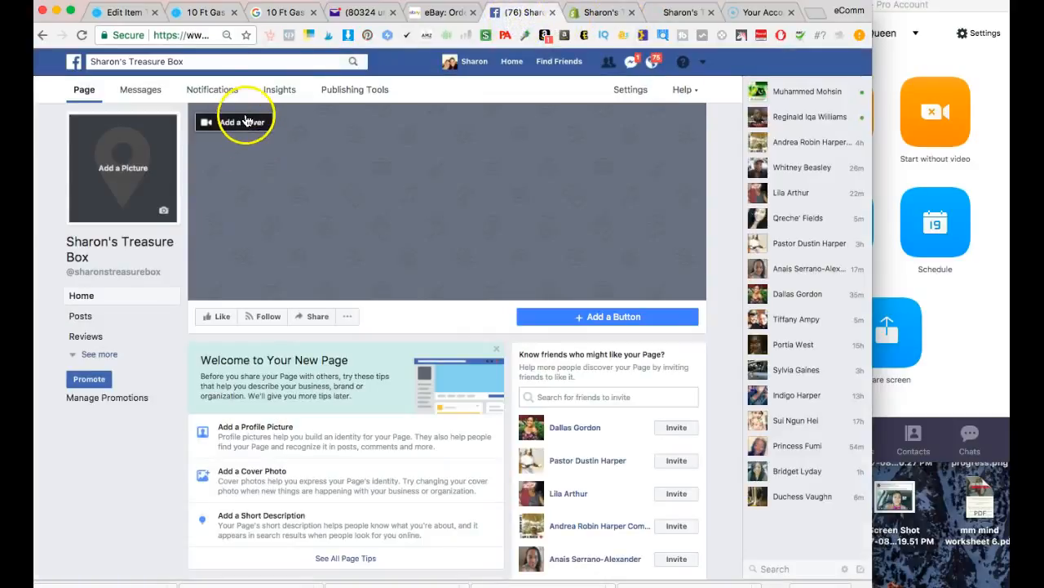
click(246, 121)
click(238, 162)
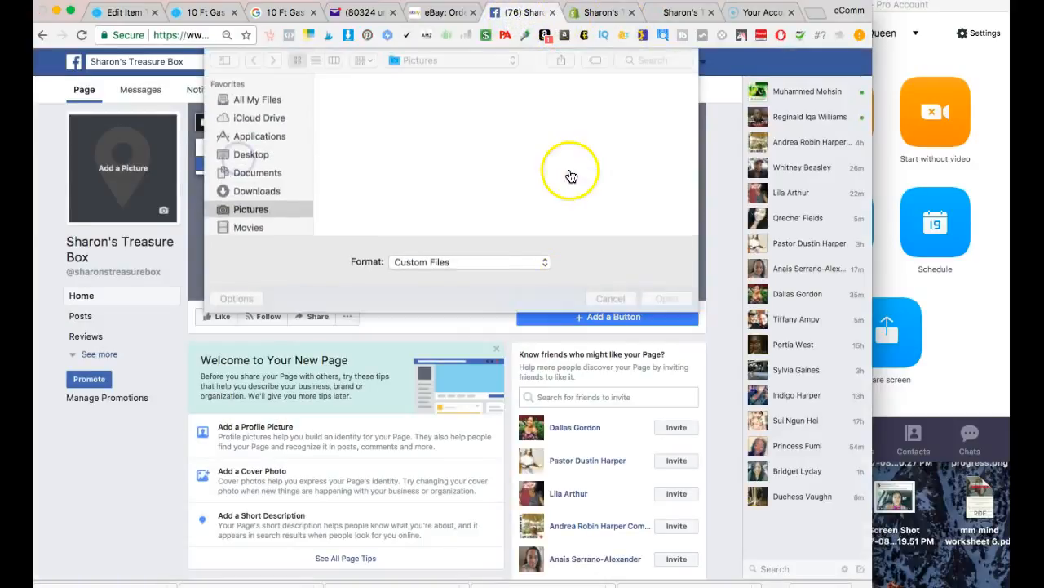
click(634, 55)
text(ban)
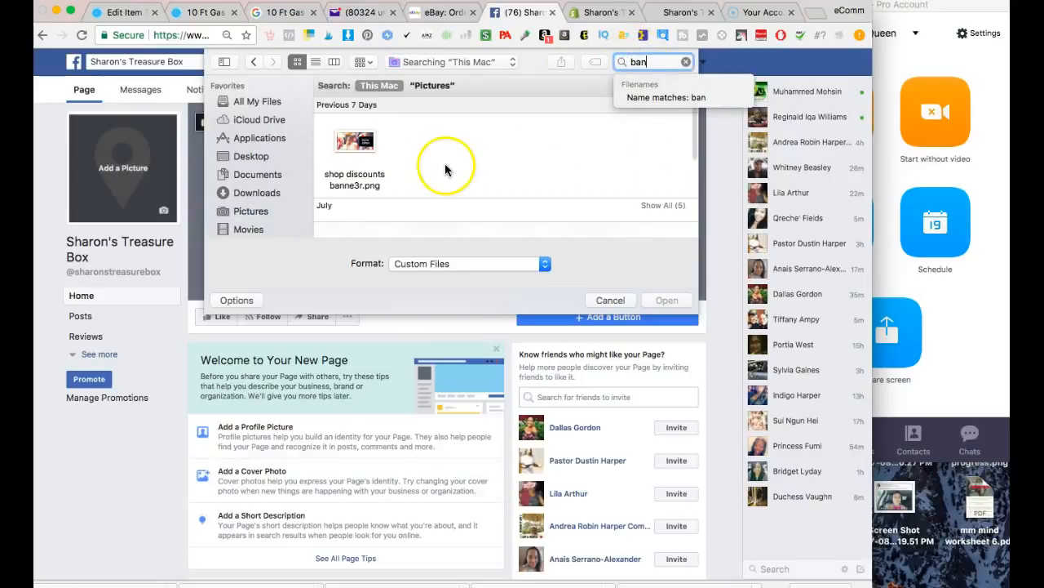
double_click(357, 142)
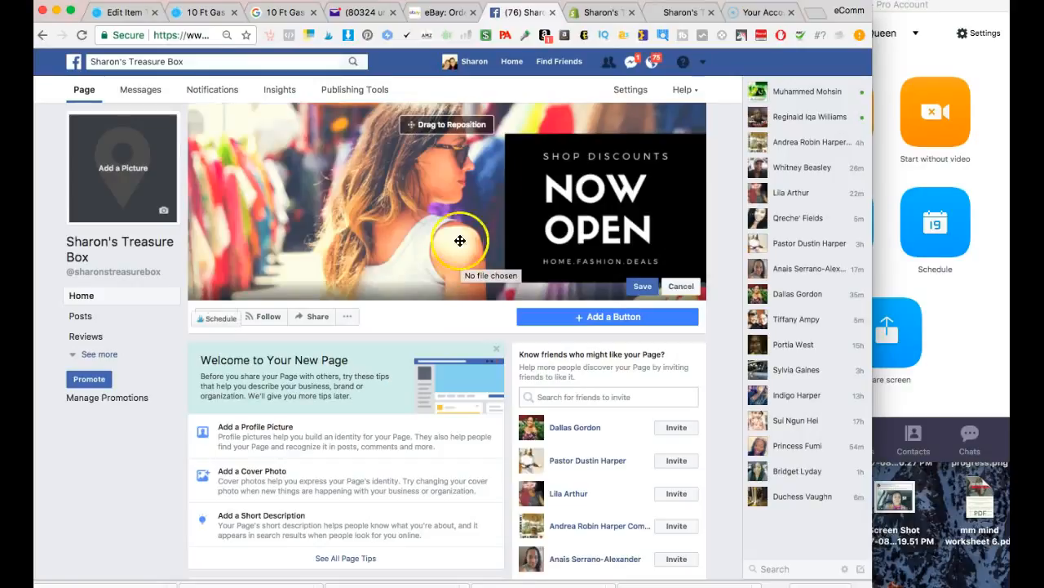
Step: Reposition the banner inside the cover area and save the cover photo
right_click(569, 205)
click(569, 199)
drag(567, 203, 546, 196)
click(642, 287)
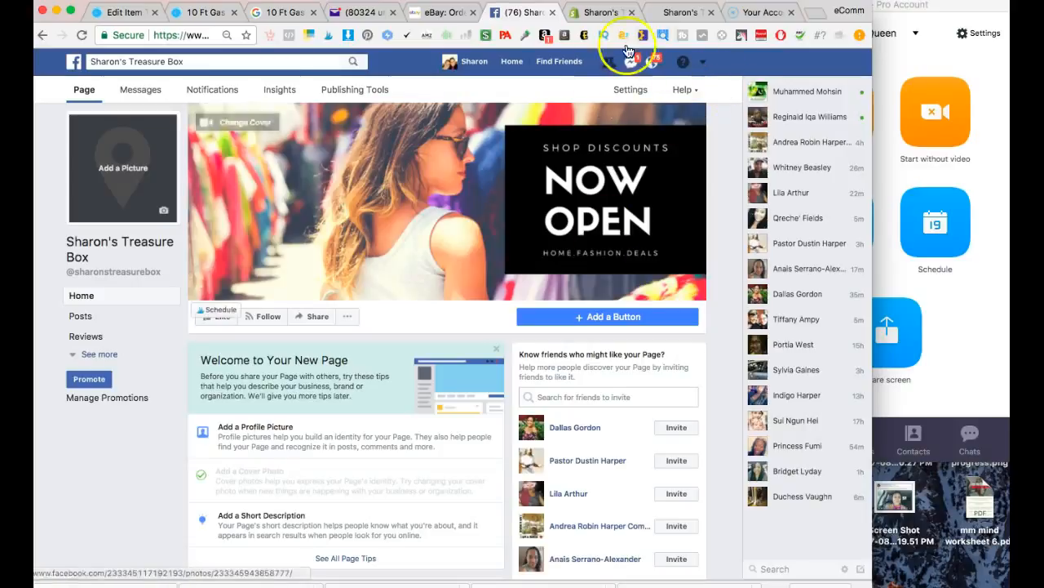
click(596, 13)
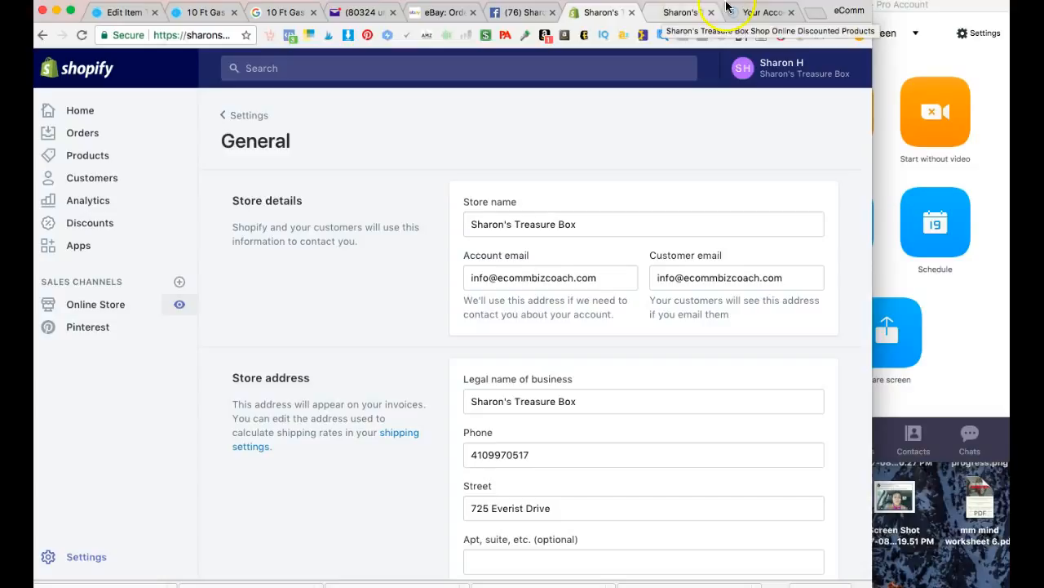
click(749, 13)
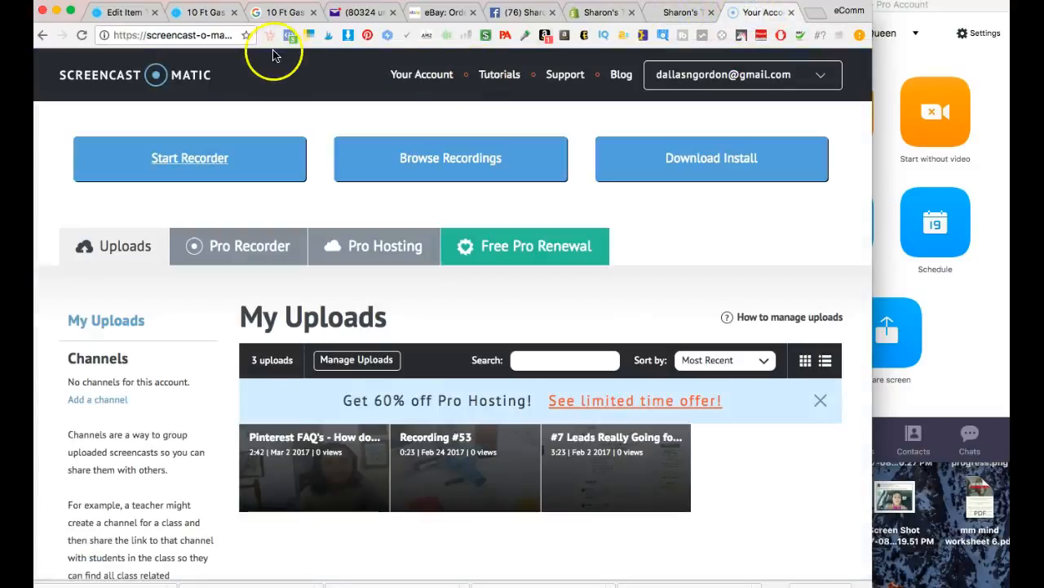
click(676, 12)
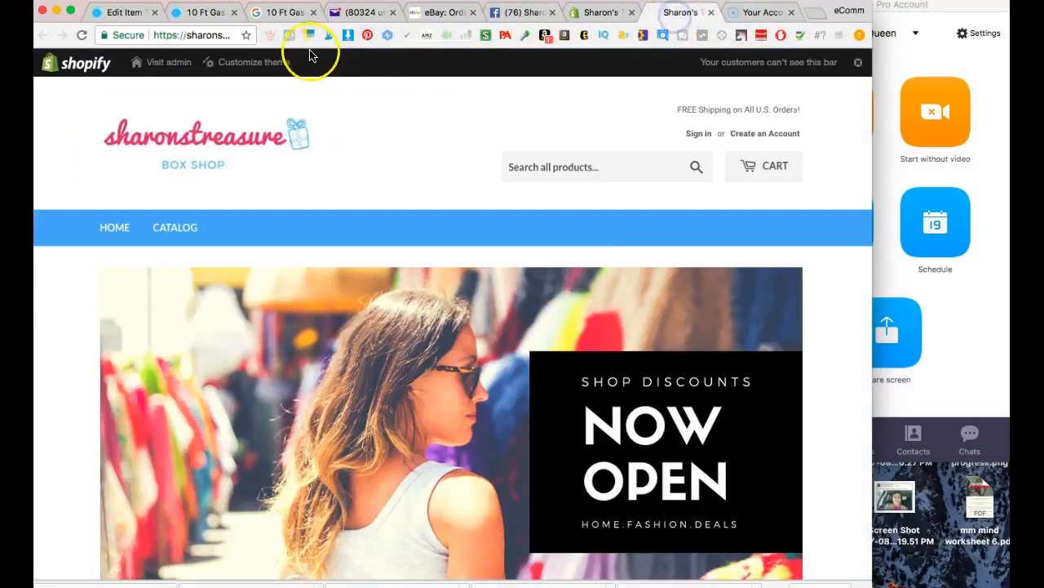
Step: Open google.com in the browser tab that holds the eBay order page
click(432, 12)
click(214, 34)
text(google.com)
key(Return)
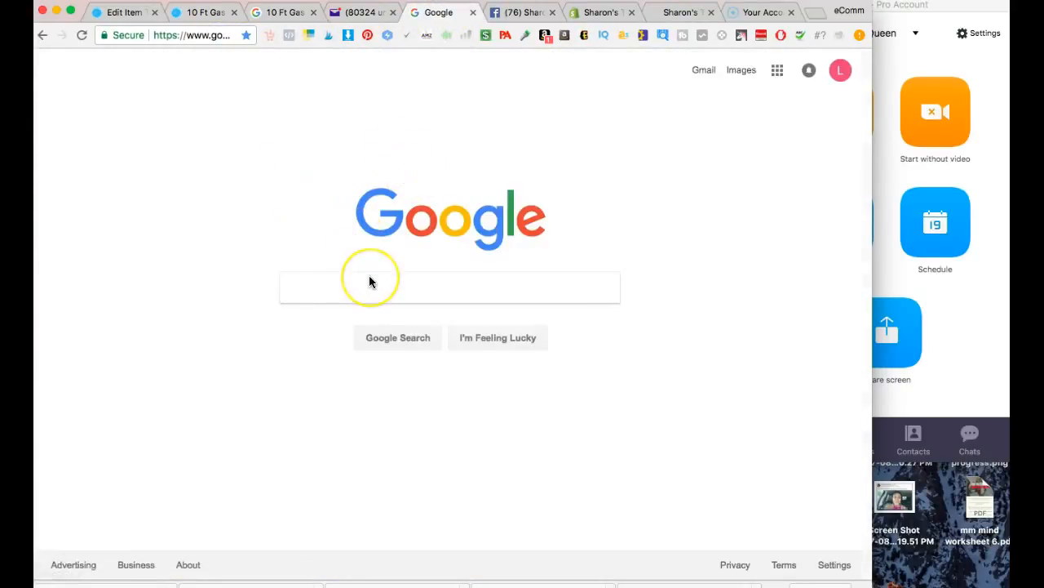
Step: Search Google Images for "treasure chest" and look through the pictures for a suitable chest
click(370, 277)
text(treasure check)
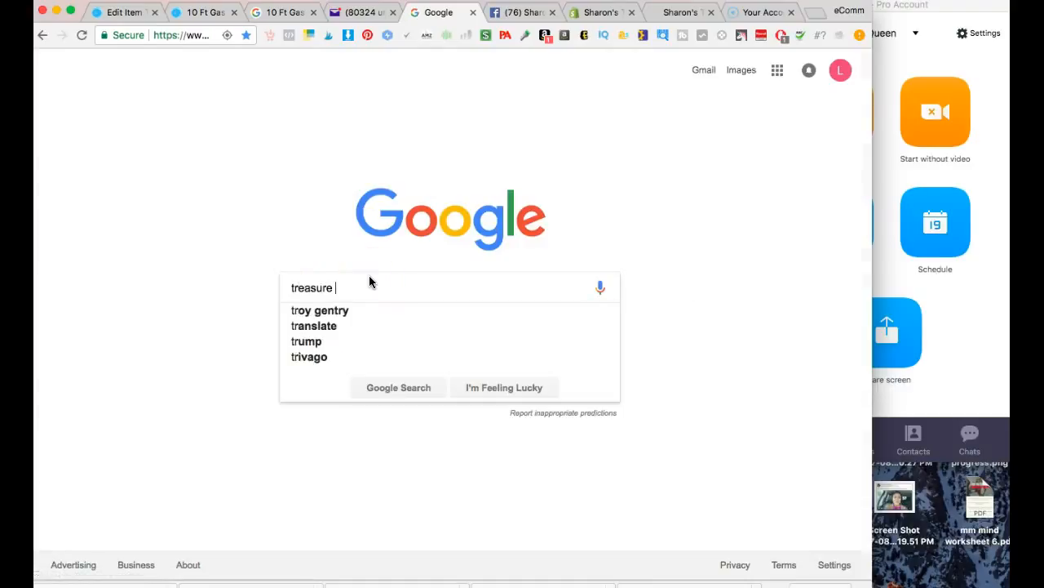
key(BackSpace)
key(BackSpace)
text(st)
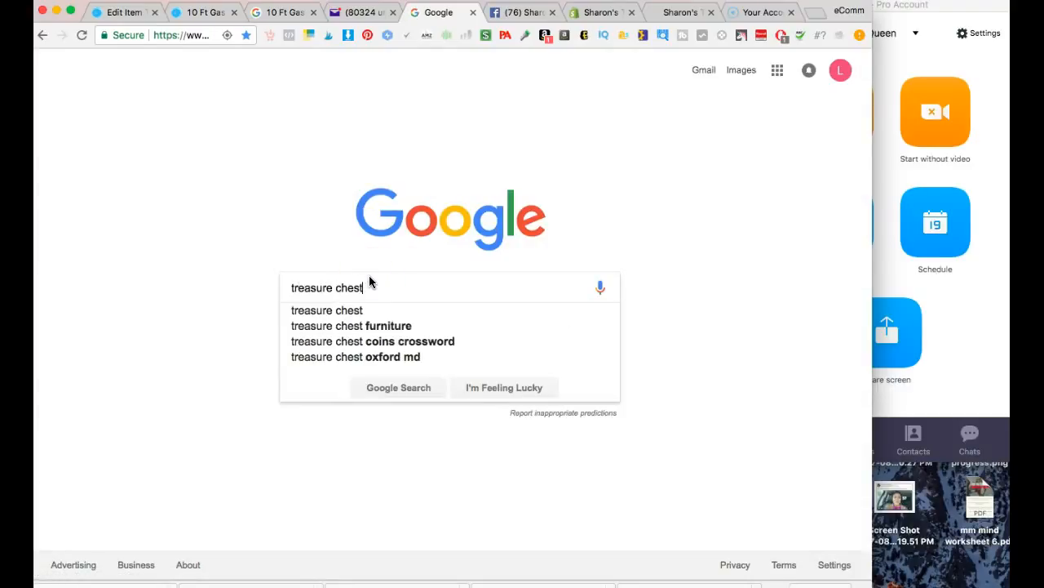
key(Return)
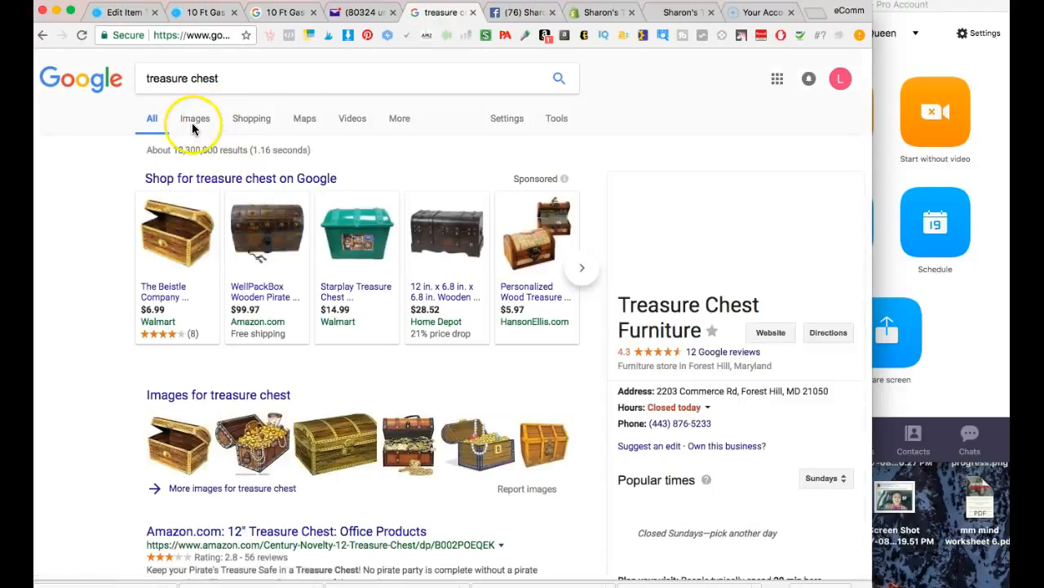
click(195, 124)
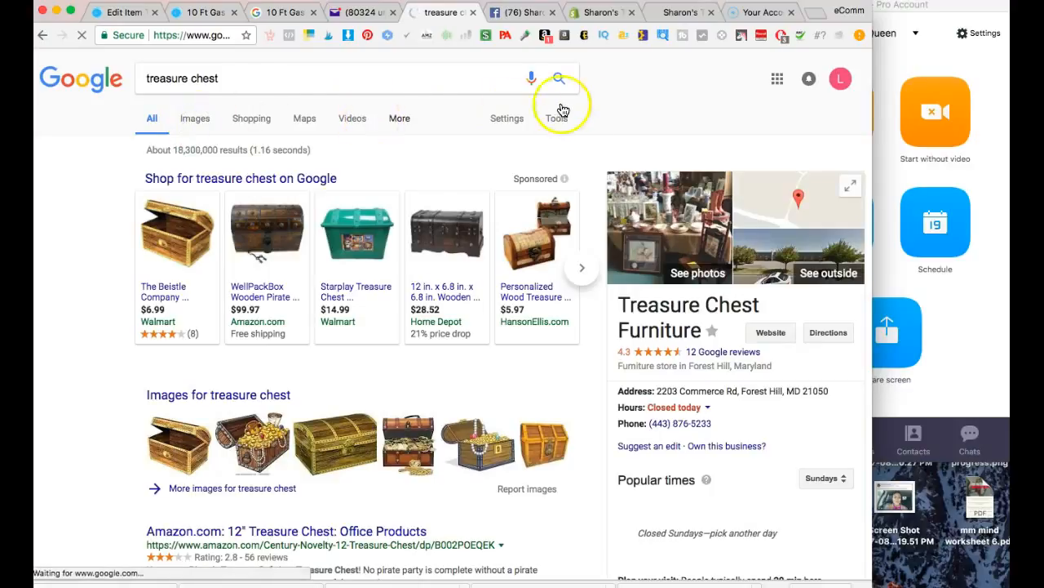
scroll(383, 366, down, 10)
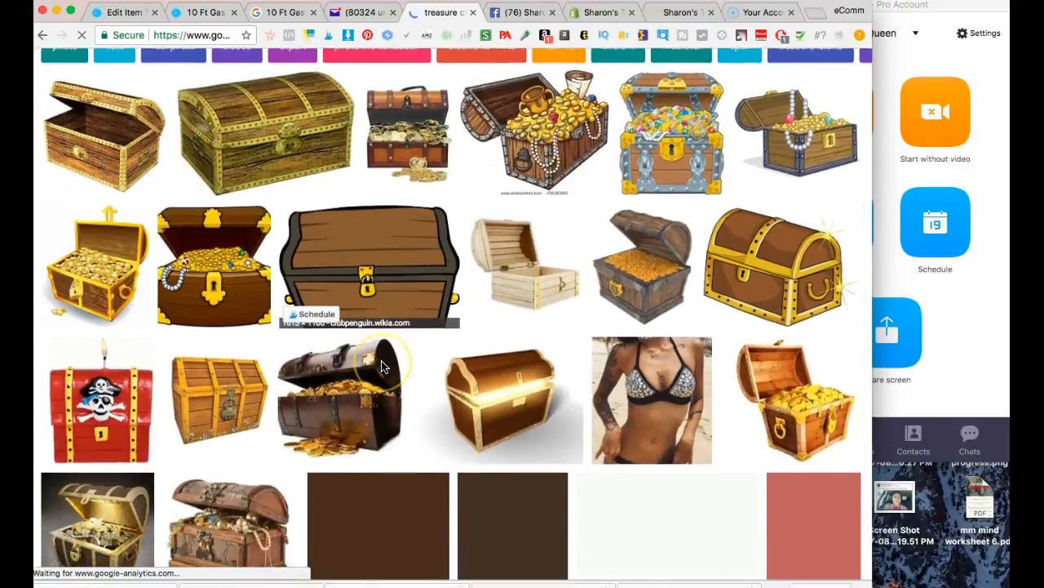
scroll(381, 366, down, 9)
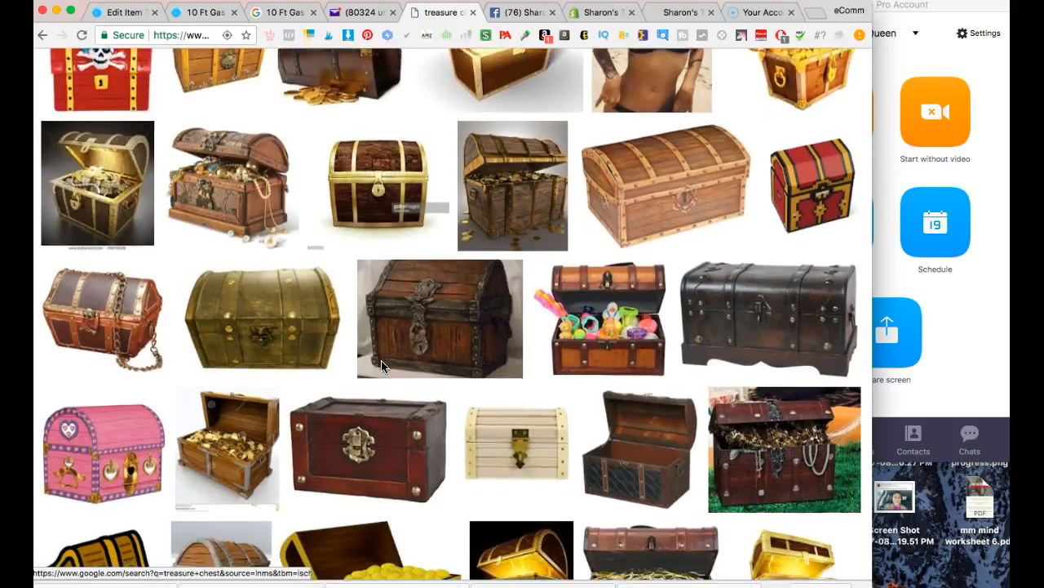
Step: Examine more of the treasure chest image results for a picture that suits the page's profile
scroll(382, 363, down, 13)
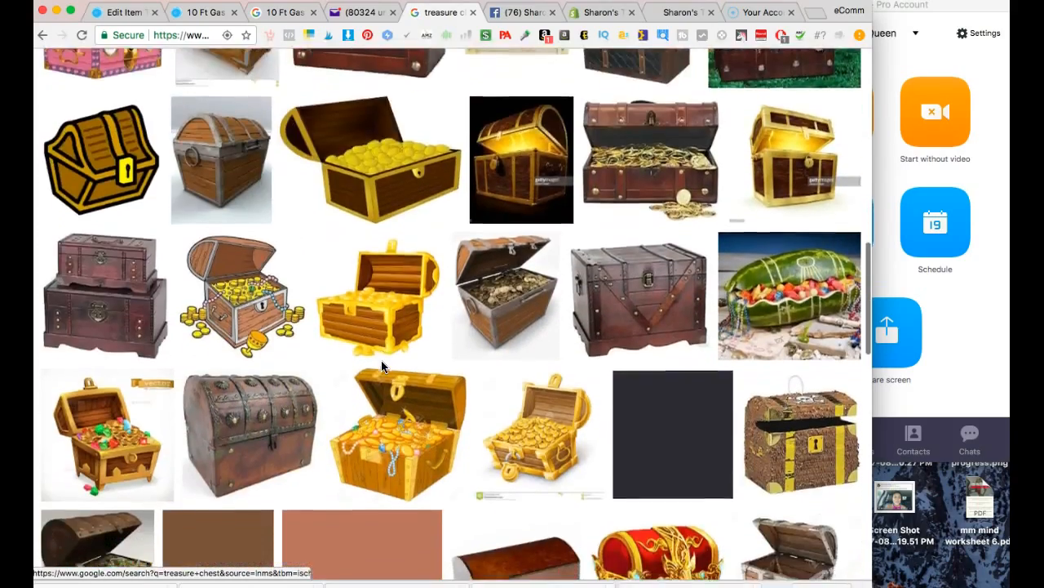
scroll(381, 366, down, 20)
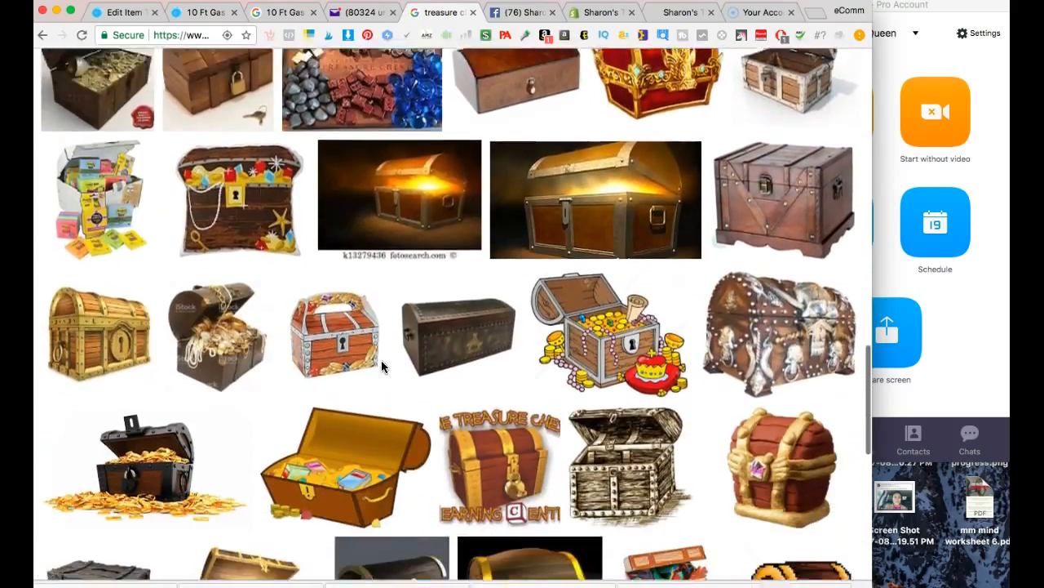
scroll(381, 367, down, 14)
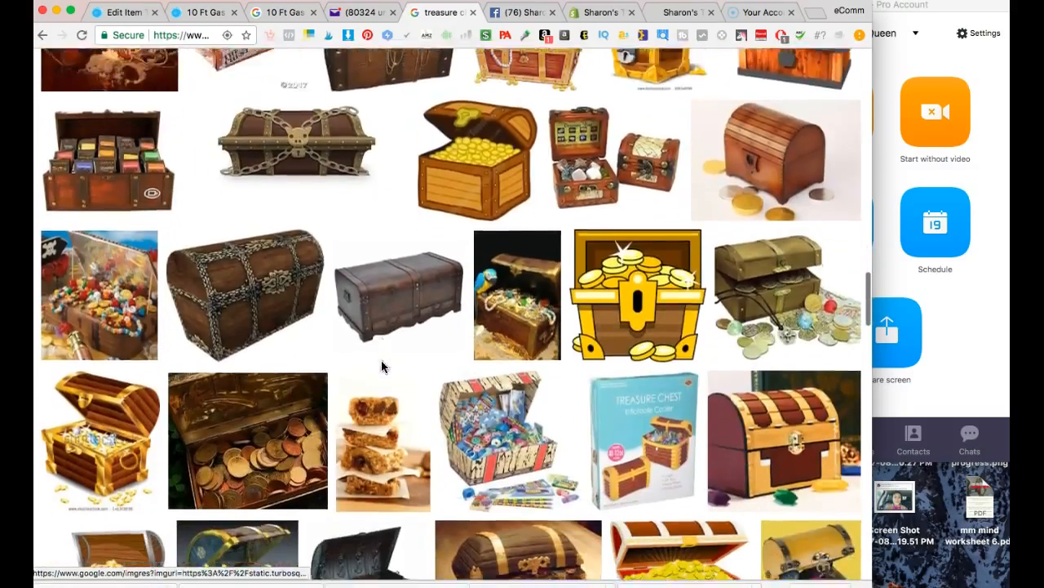
scroll(381, 366, down, 12)
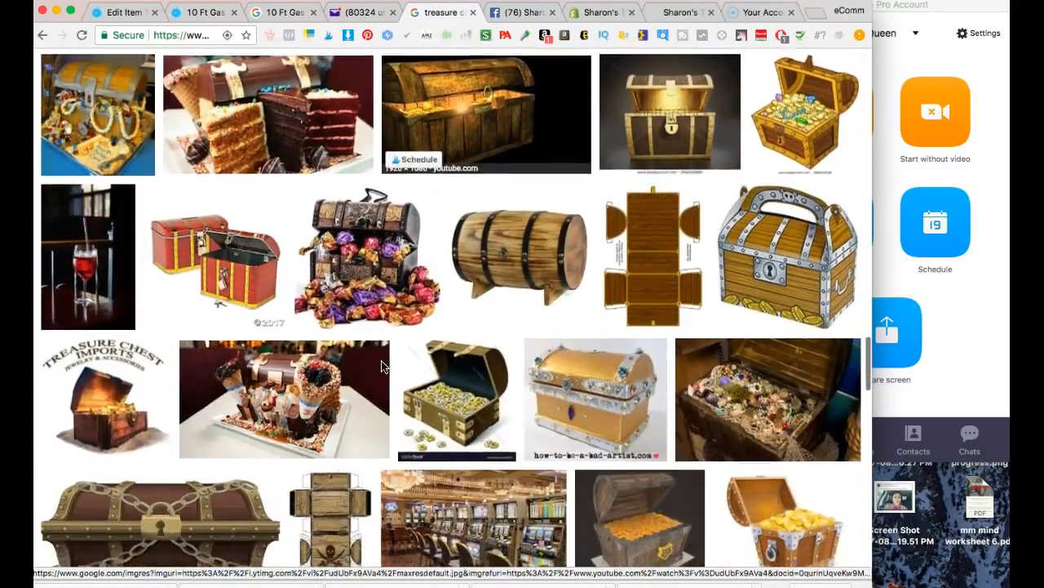
Step: Search Google Images for "gift box" and examine the pictures for a suitable profile image
scroll(381, 366, up, 20)
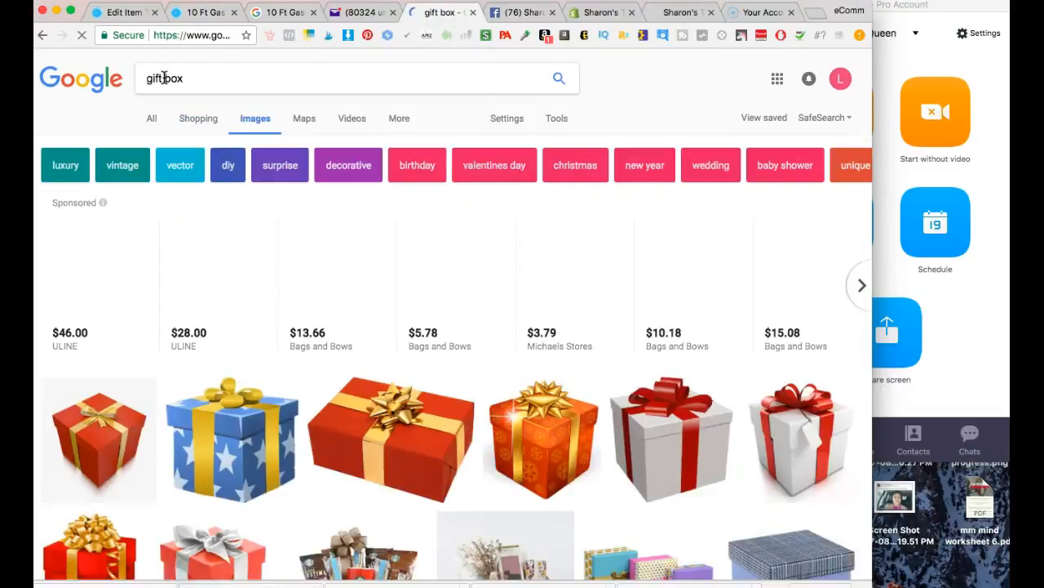
scroll(340, 317, down, 3)
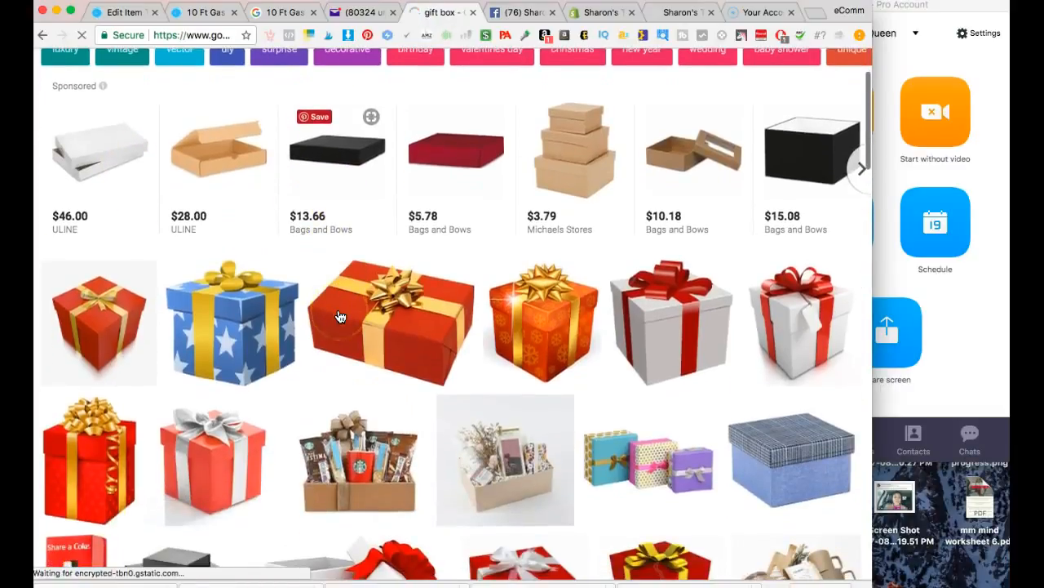
scroll(341, 317, down, 5)
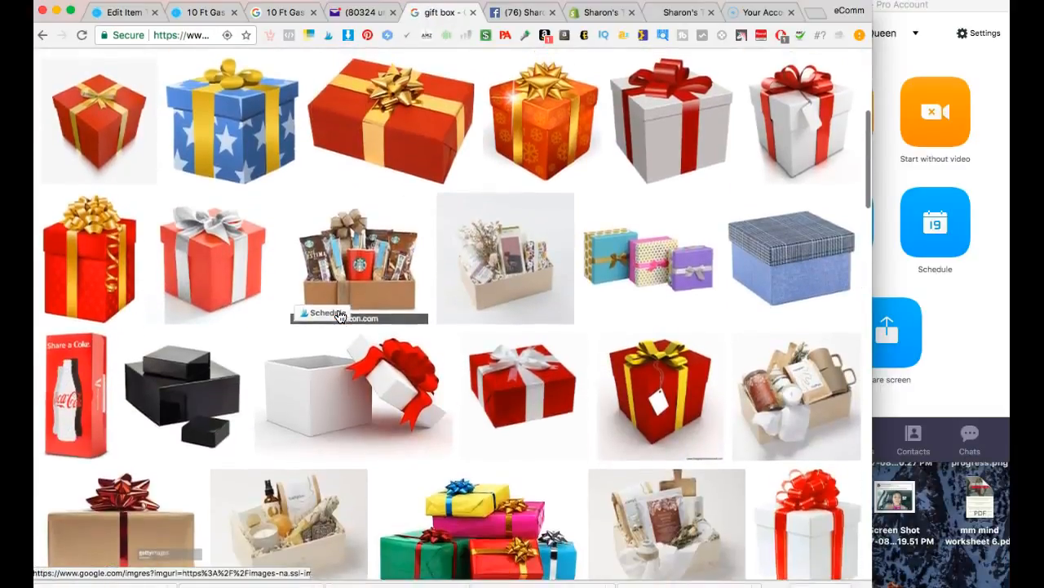
scroll(340, 317, up, 3)
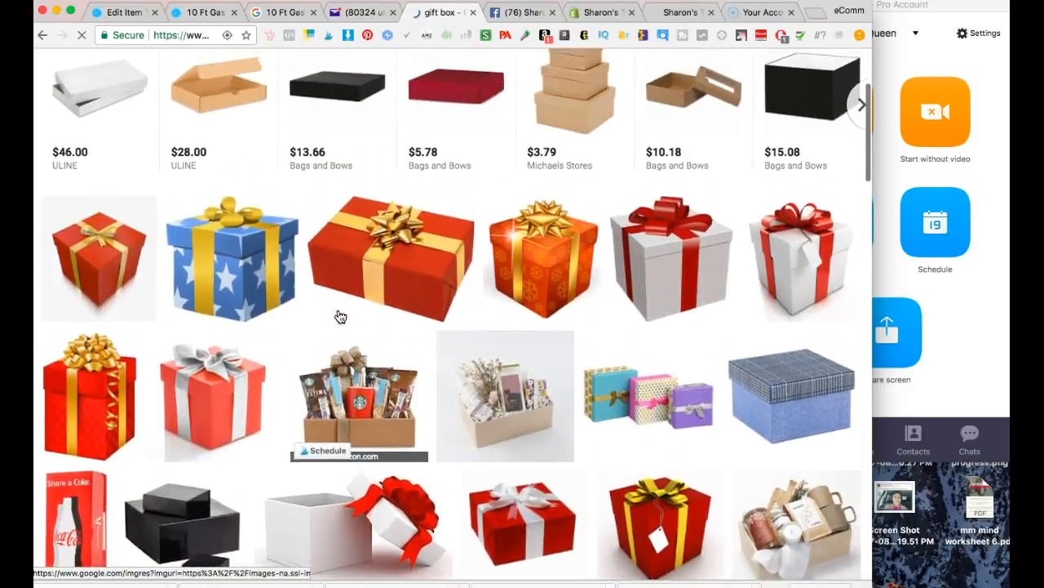
scroll(340, 317, down, 9)
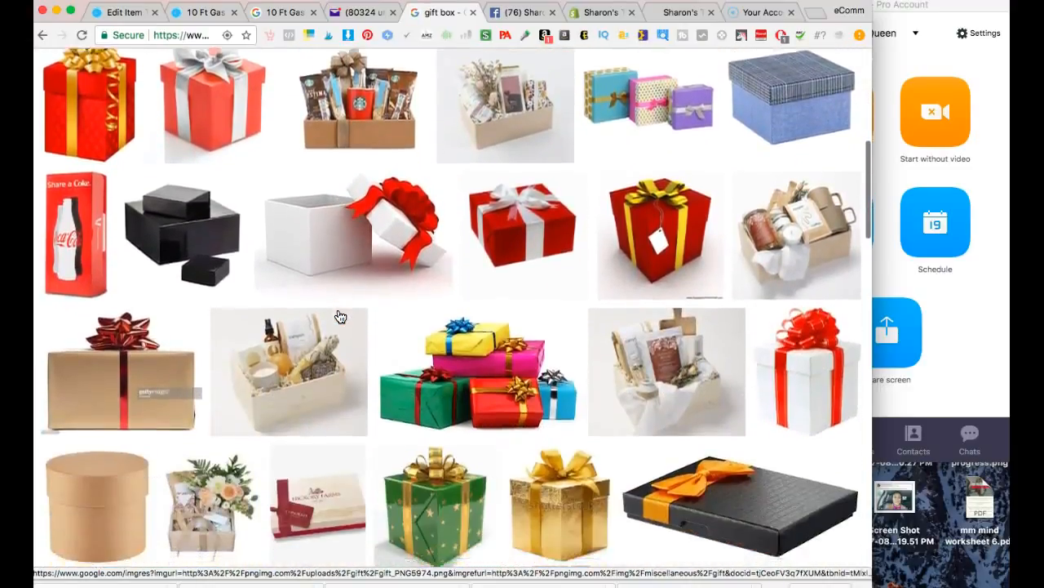
scroll(340, 316, down, 15)
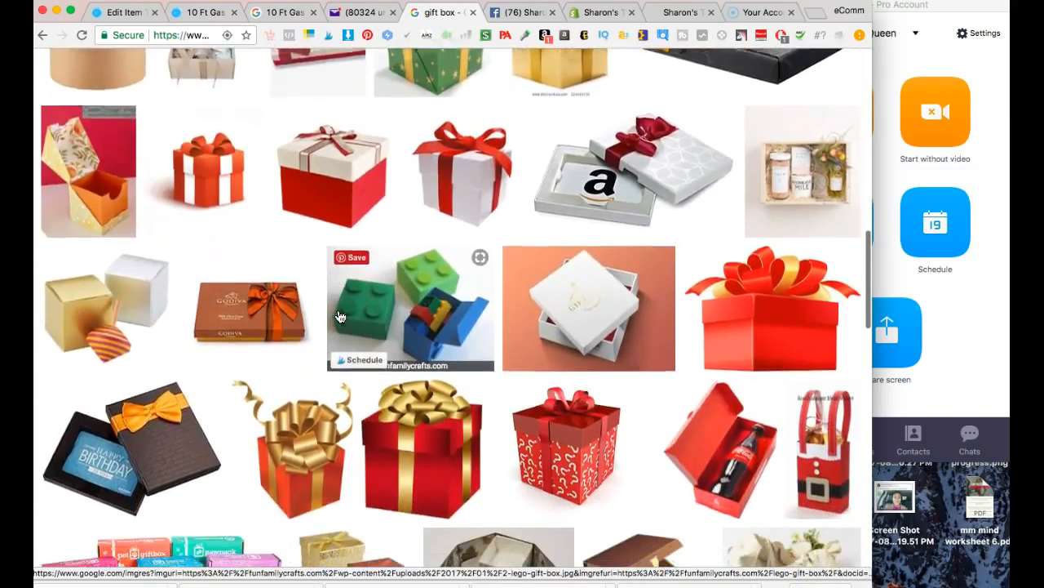
scroll(340, 316, down, 7)
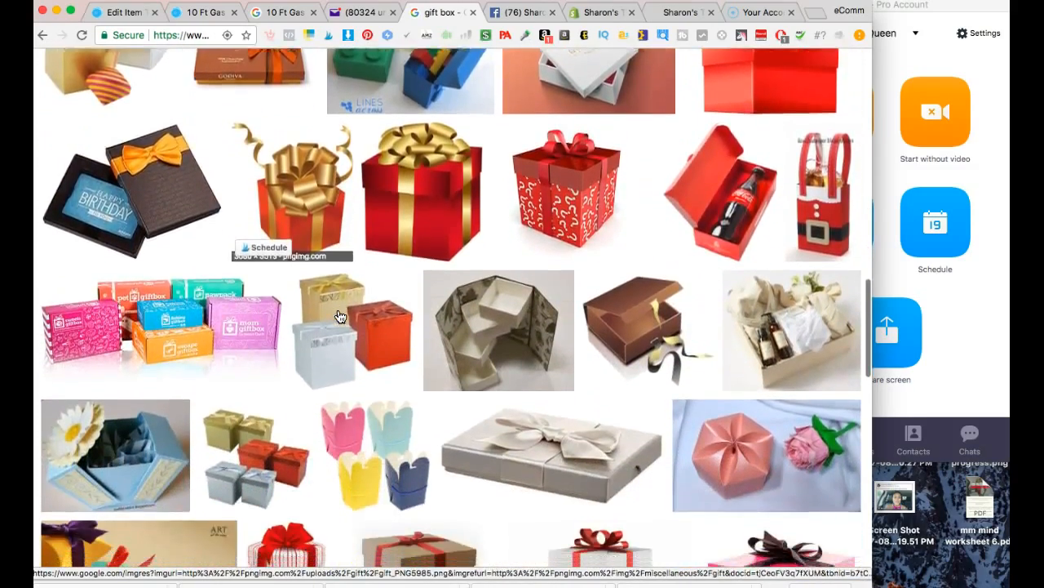
scroll(340, 316, down, 13)
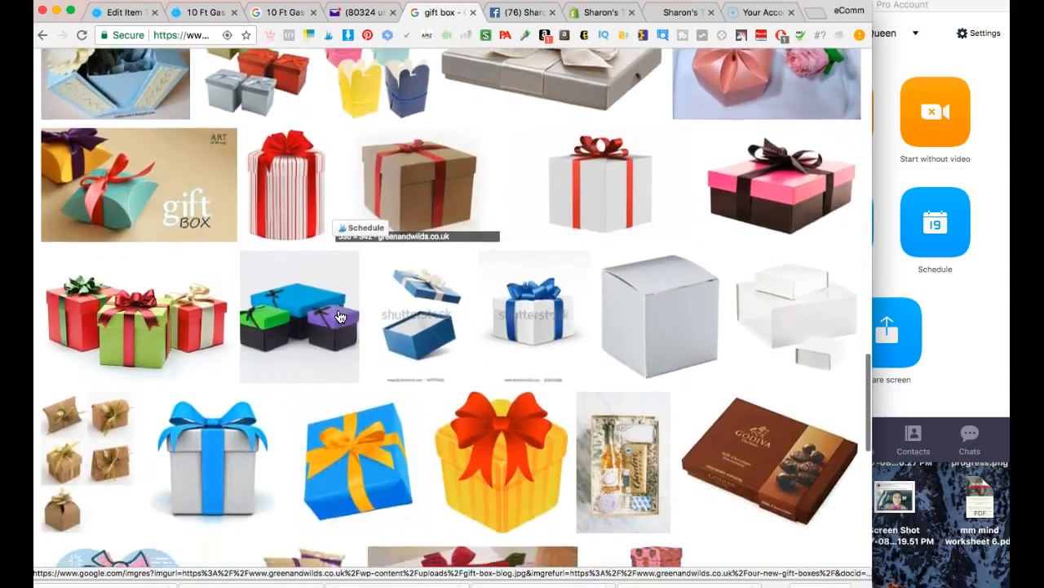
scroll(340, 316, down, 5)
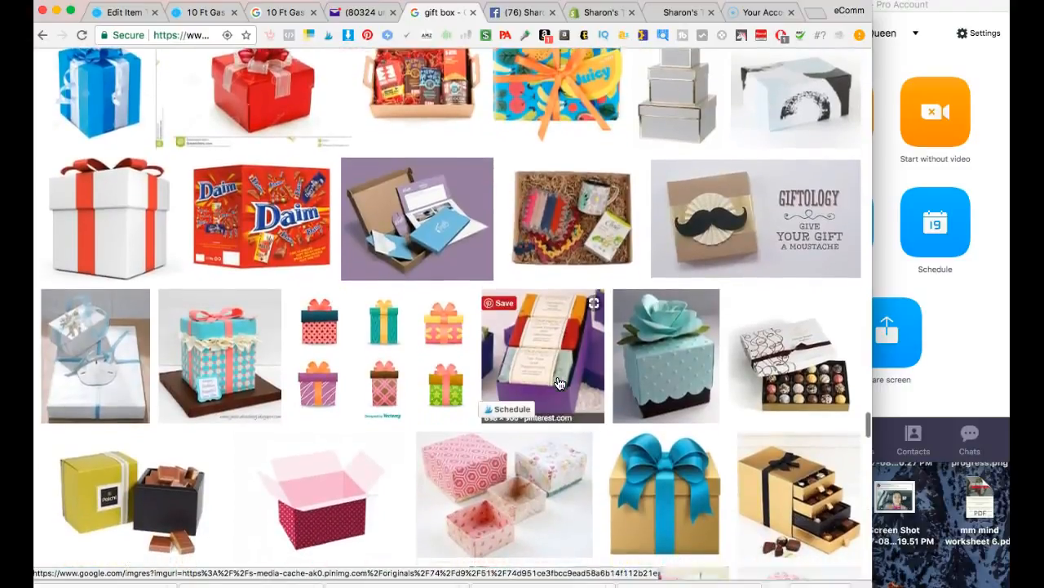
scroll(559, 384, down, 5)
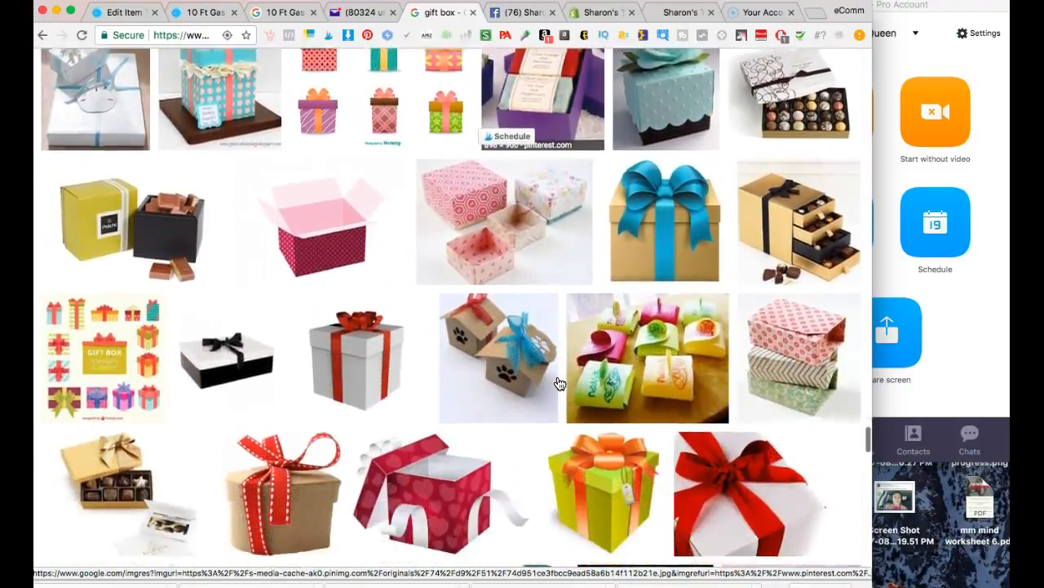
scroll(559, 383, down, 2)
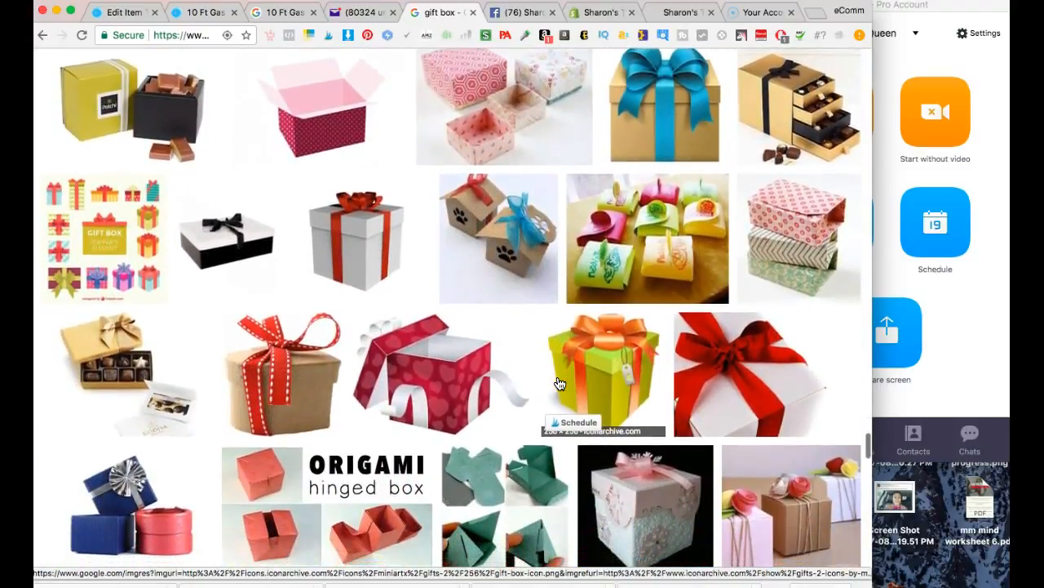
Step: Examine the remaining gift box pictures through the end of the loaded results and return to the search query
scroll(559, 383, down, 4)
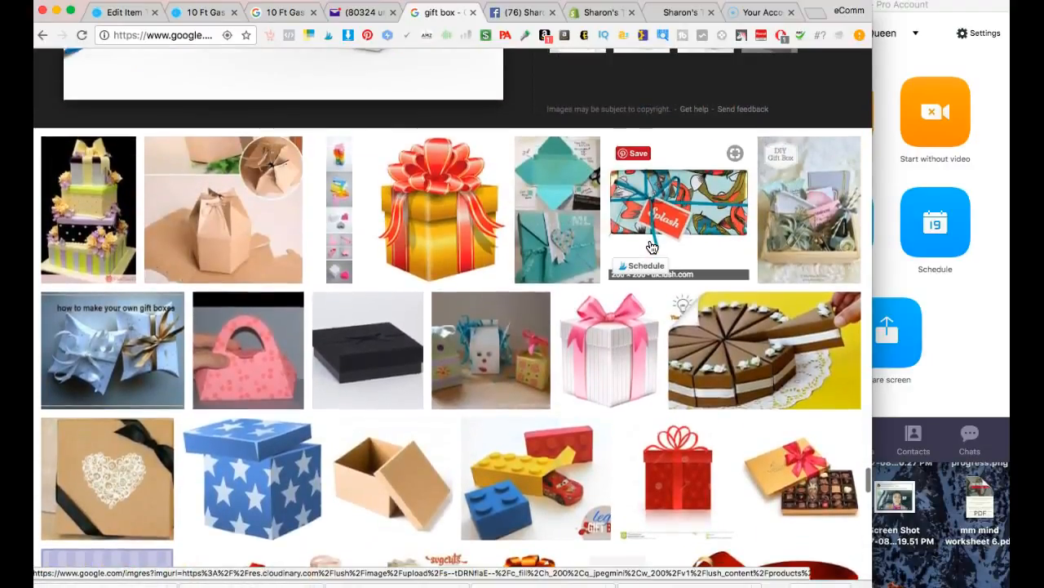
scroll(652, 248, down, 10)
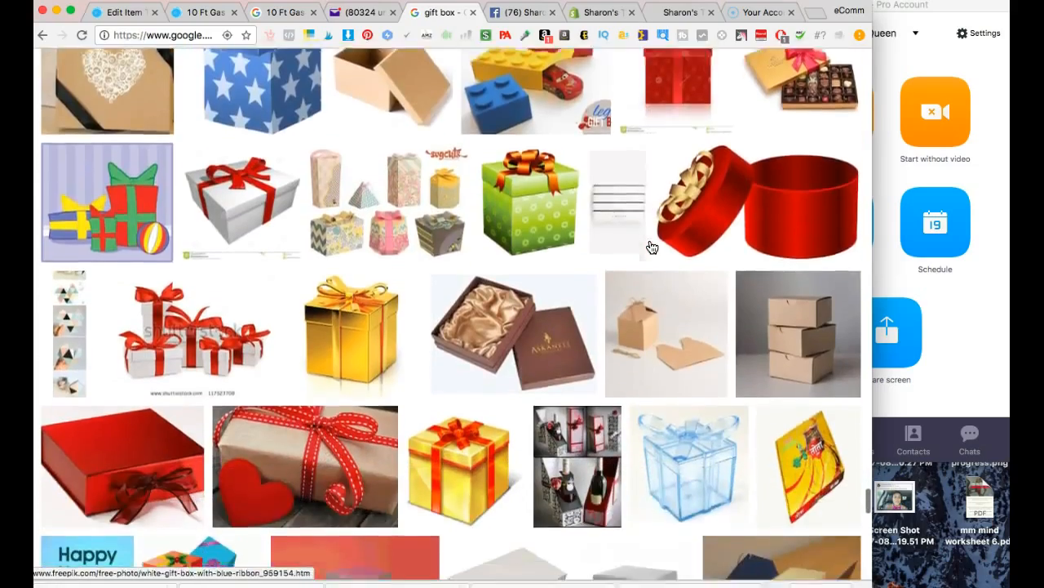
scroll(652, 247, down, 7)
scroll(652, 247, up, 2)
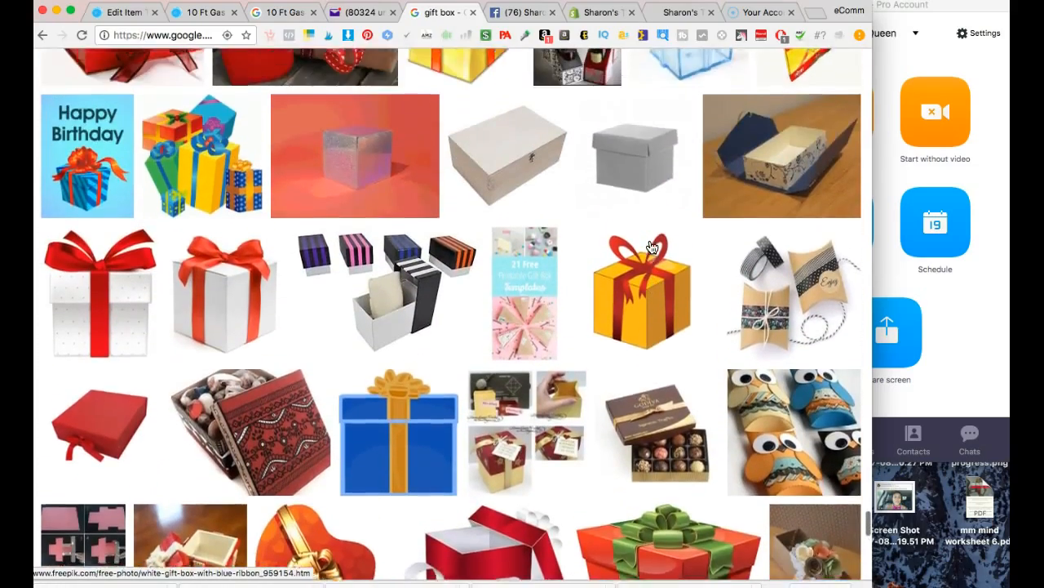
scroll(652, 247, down, 12)
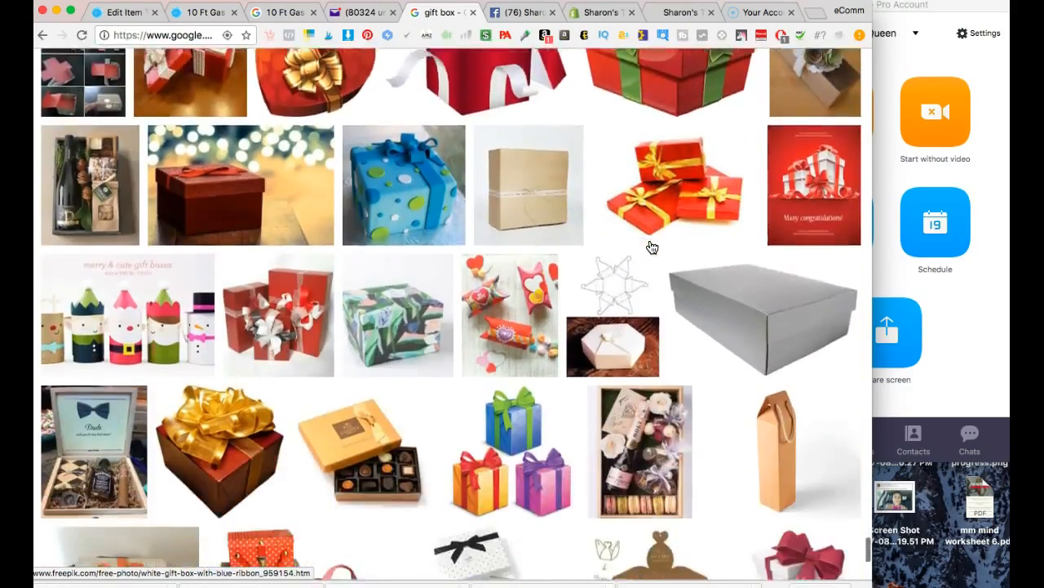
scroll(652, 247, up, 1)
scroll(652, 248, down, 5)
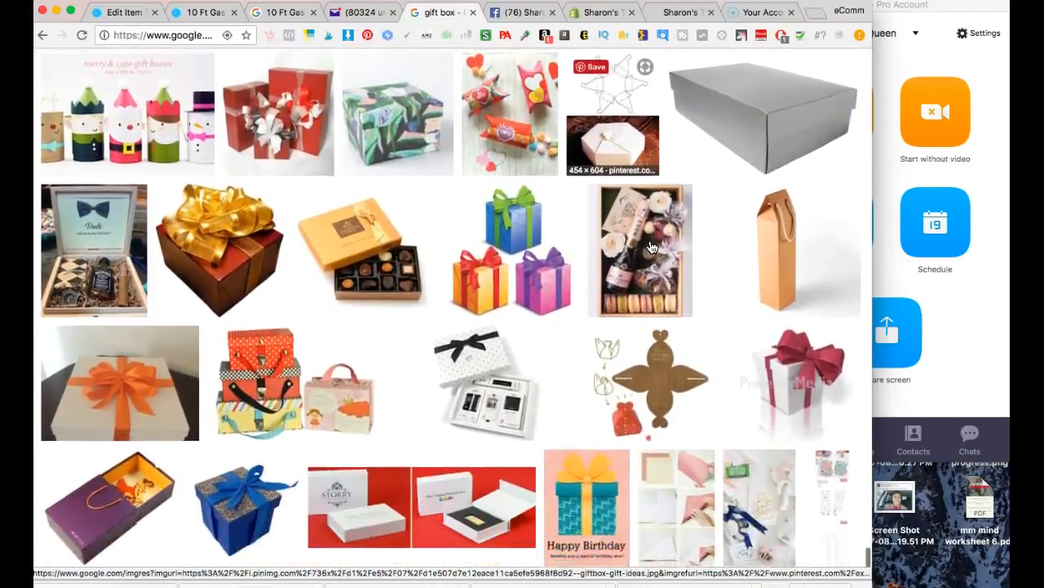
scroll(652, 248, up, 4)
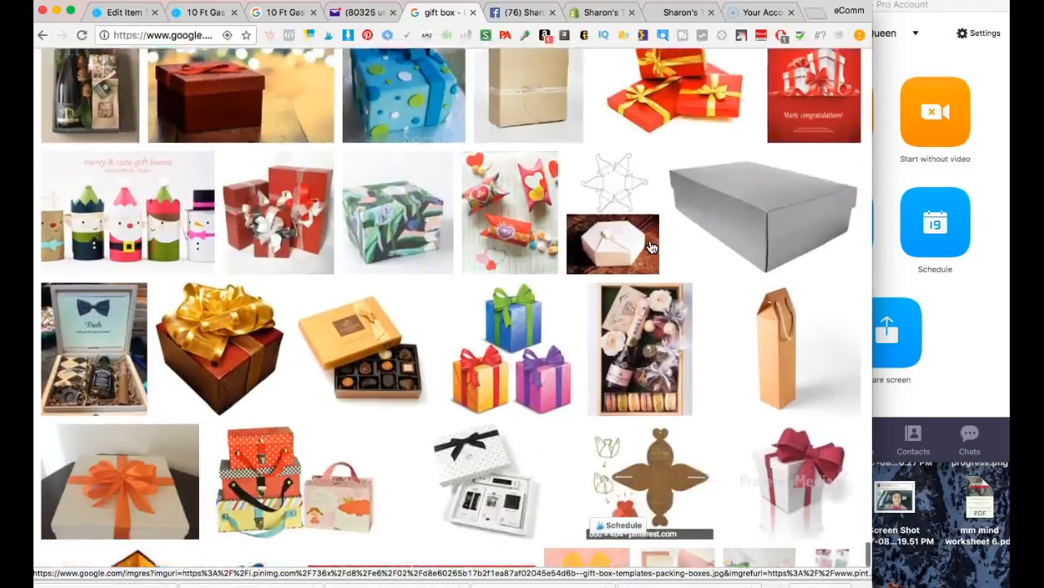
scroll(652, 248, down, 4)
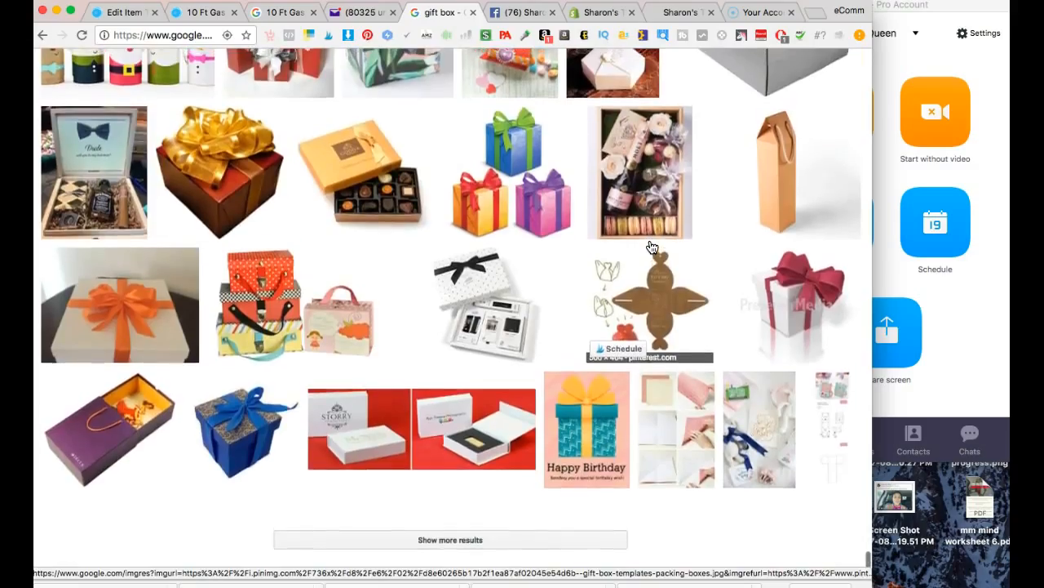
scroll(652, 248, up, 15)
scroll(652, 248, up, 15)
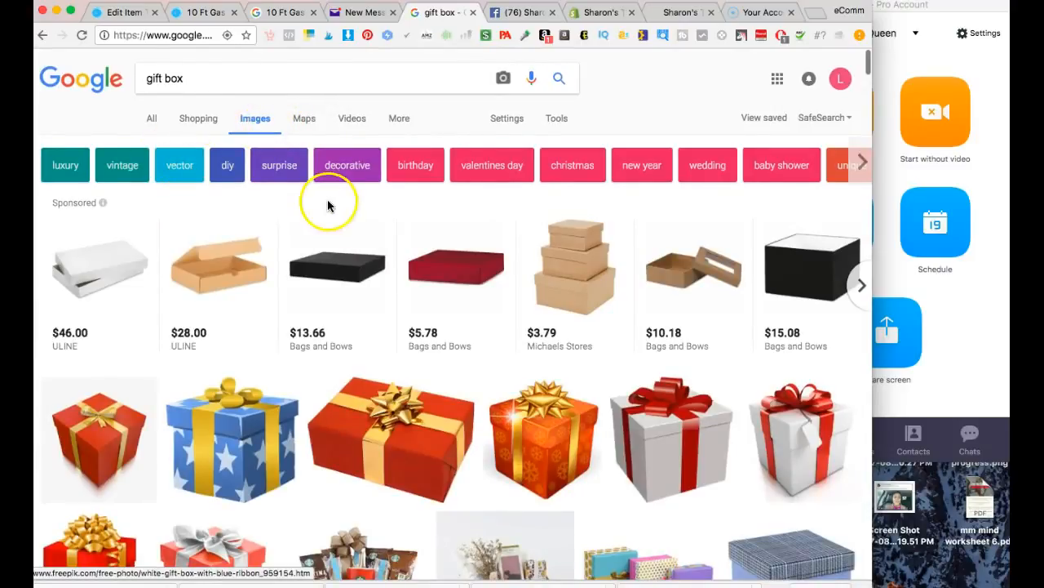
Step: Check the further filter suggestions for gift boxes and run a new image search for "shopping bag"
click(861, 164)
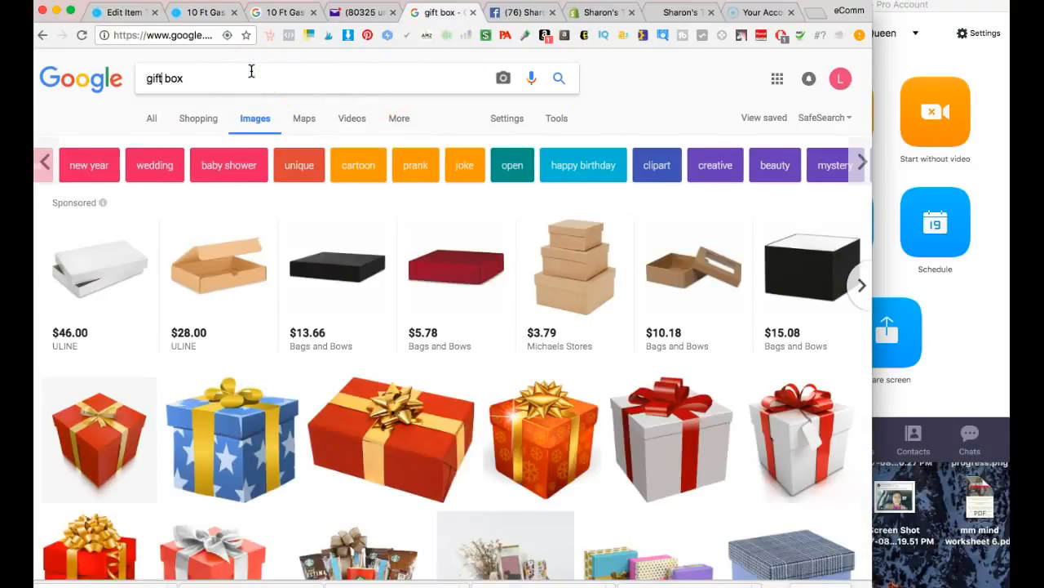
key(BackSpace)
key(BackSpace)
key(BackSpace)
key(BackSpace)
key(BackSpace)
key(BackSpace)
key(BackSpace)
key(BackSpace)
text(shopping bag)
key(Return)
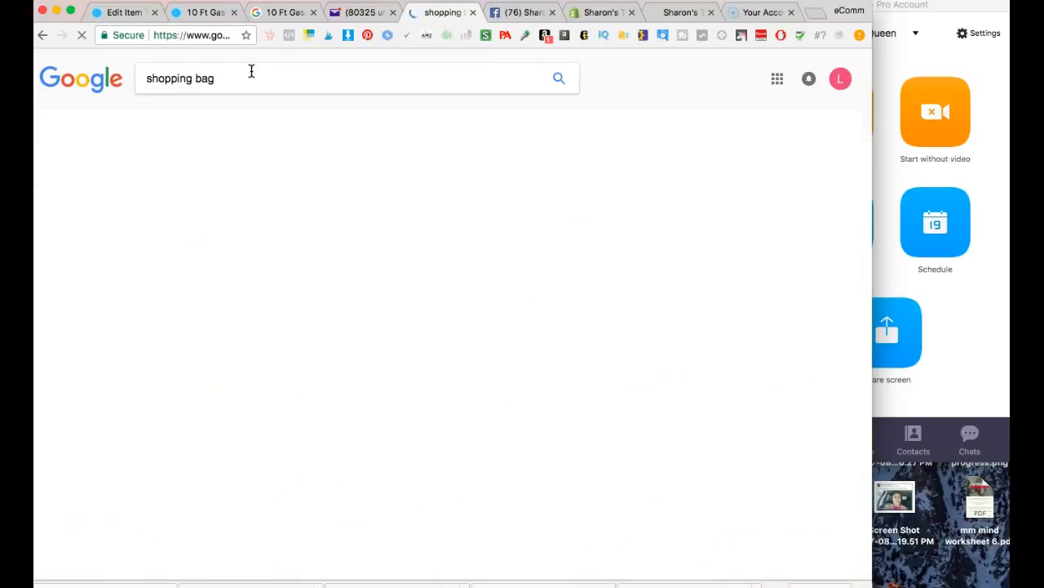
Step: Examine the shopping bag image results for a picture that suits the page's profile
scroll(403, 275, down, 3)
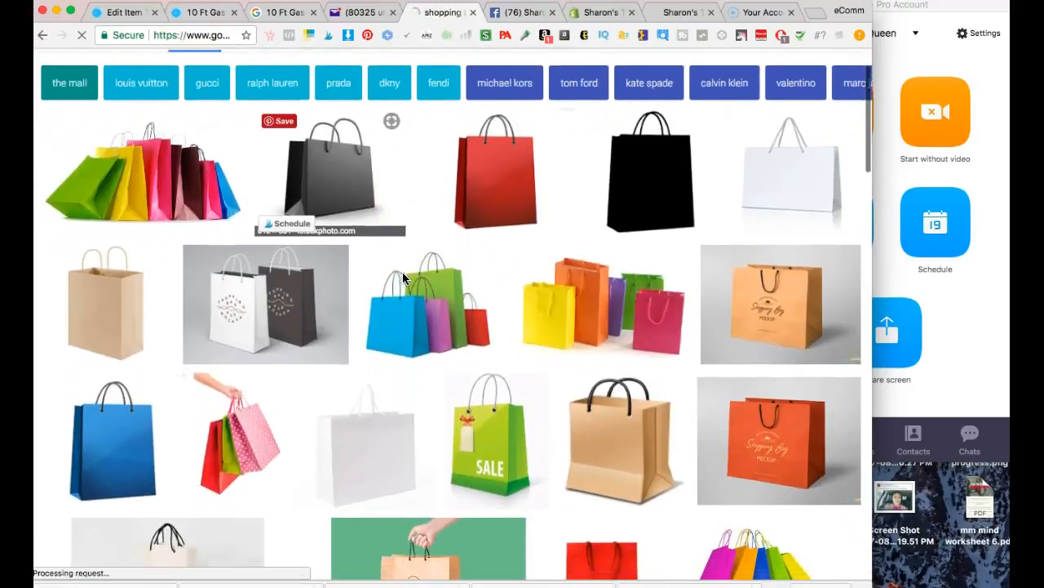
scroll(402, 274, down, 10)
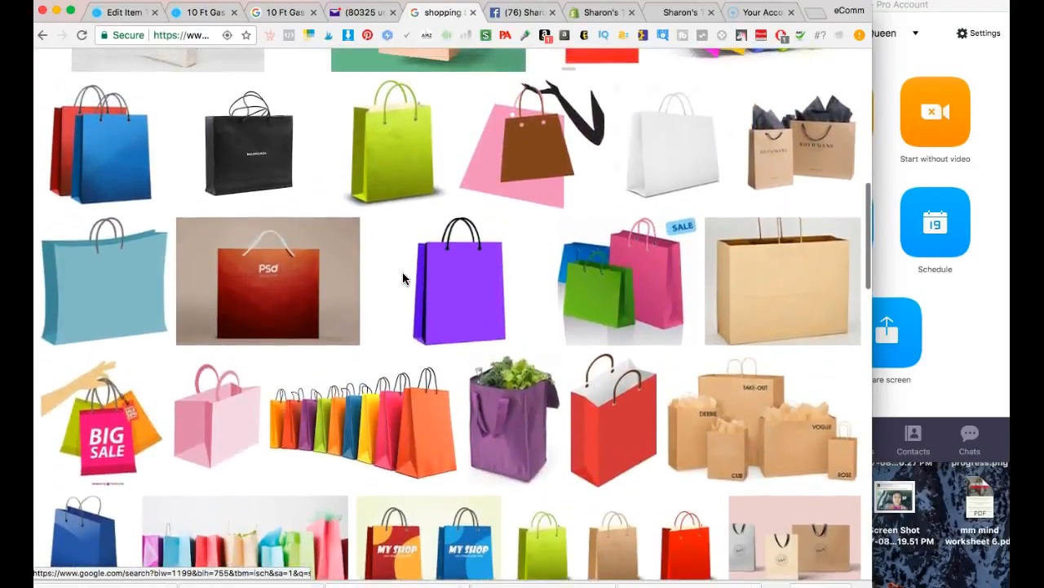
scroll(403, 277, down, 3)
scroll(402, 278, down, 2)
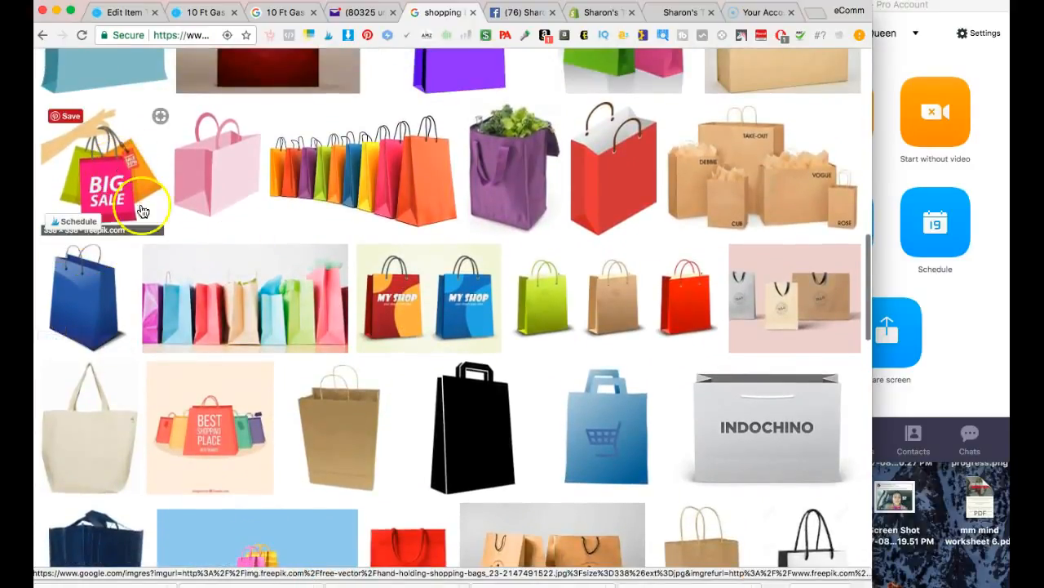
scroll(489, 278, down, 2)
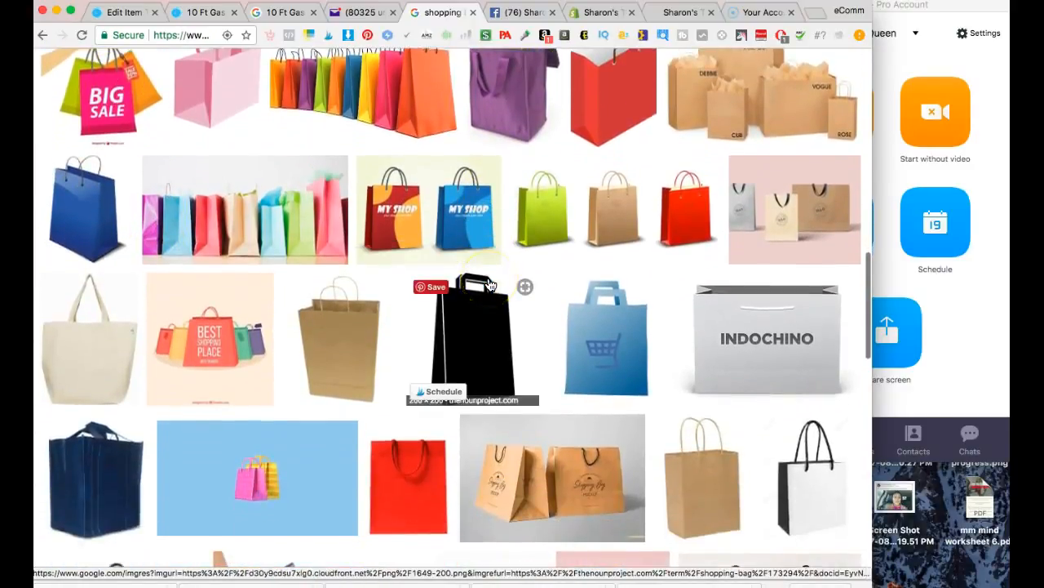
scroll(490, 284, down, 4)
scroll(489, 284, up, 2)
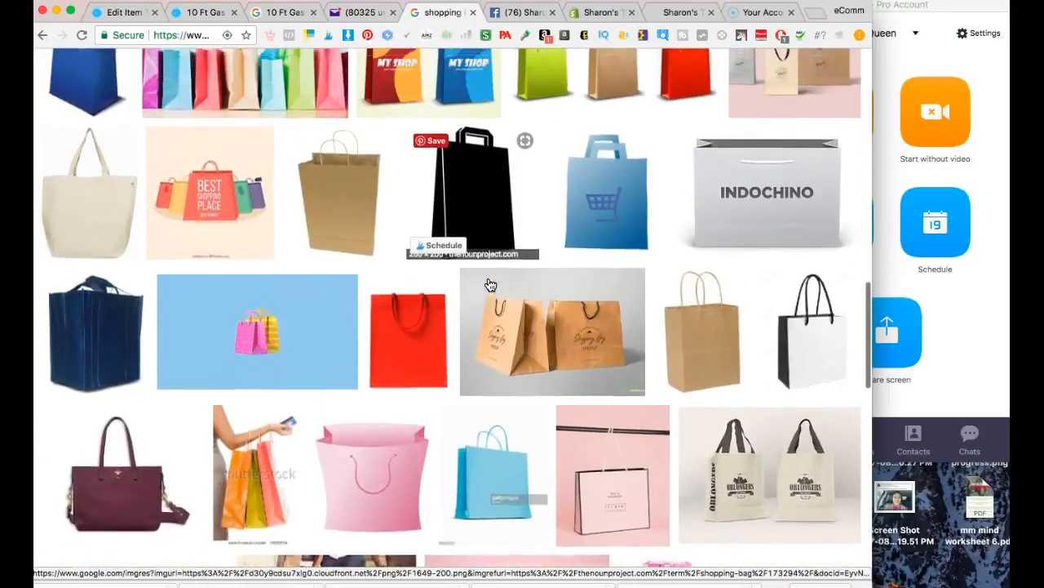
scroll(489, 284, down, 5)
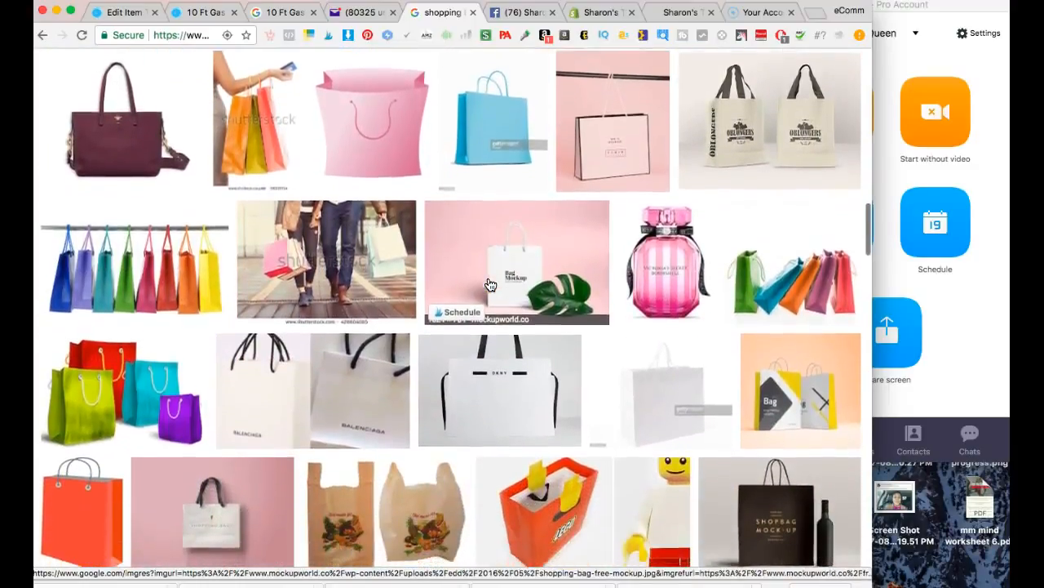
scroll(489, 284, down, 2)
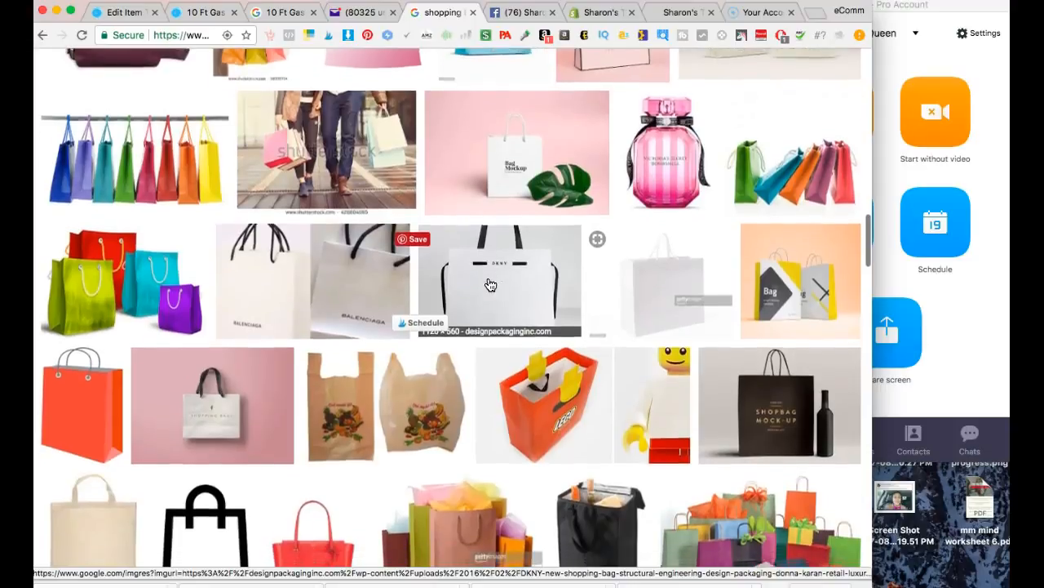
scroll(490, 284, down, 3)
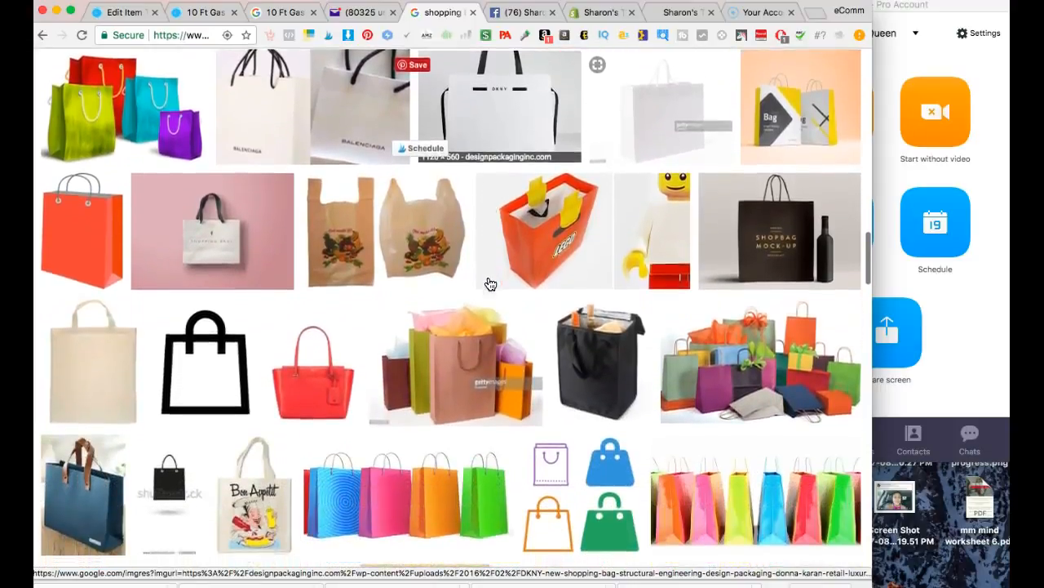
scroll(489, 284, down, 6)
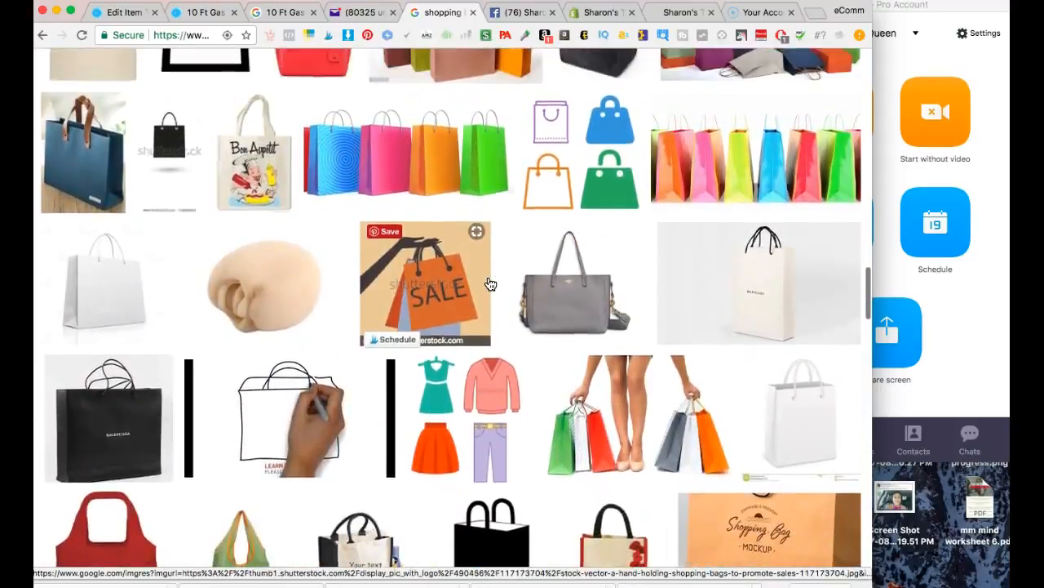
scroll(490, 284, up, 2)
scroll(490, 284, down, 5)
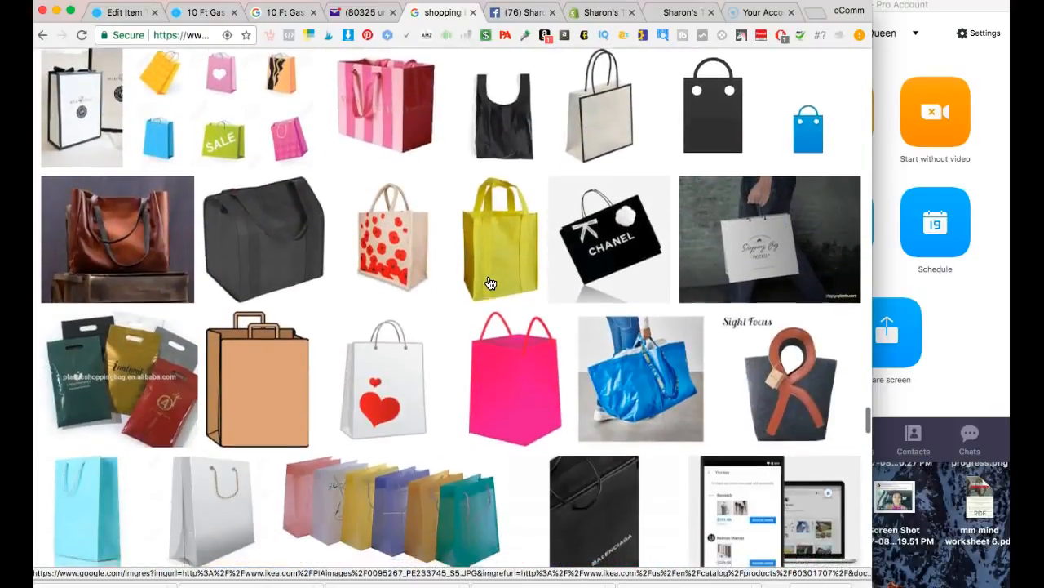
Step: Examine the remaining shopping bag pictures through the end of the loaded results
scroll(489, 282, down, 10)
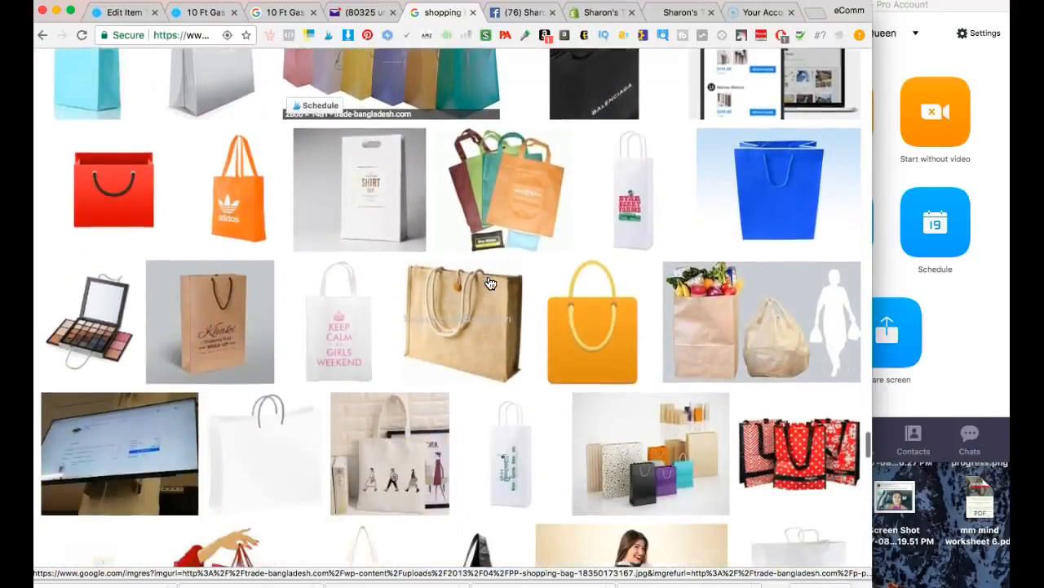
scroll(490, 283, down, 15)
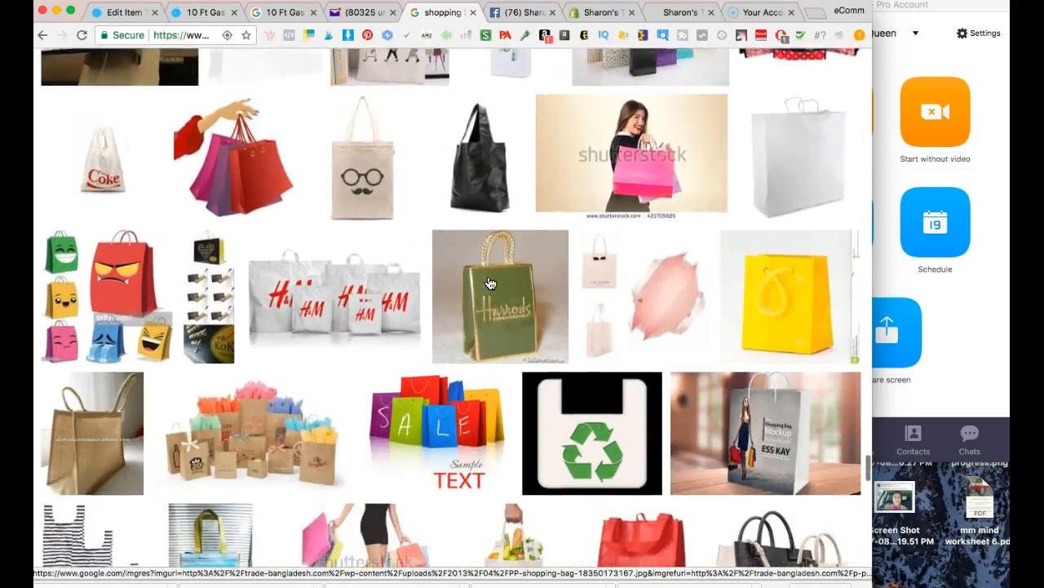
scroll(490, 283, down, 11)
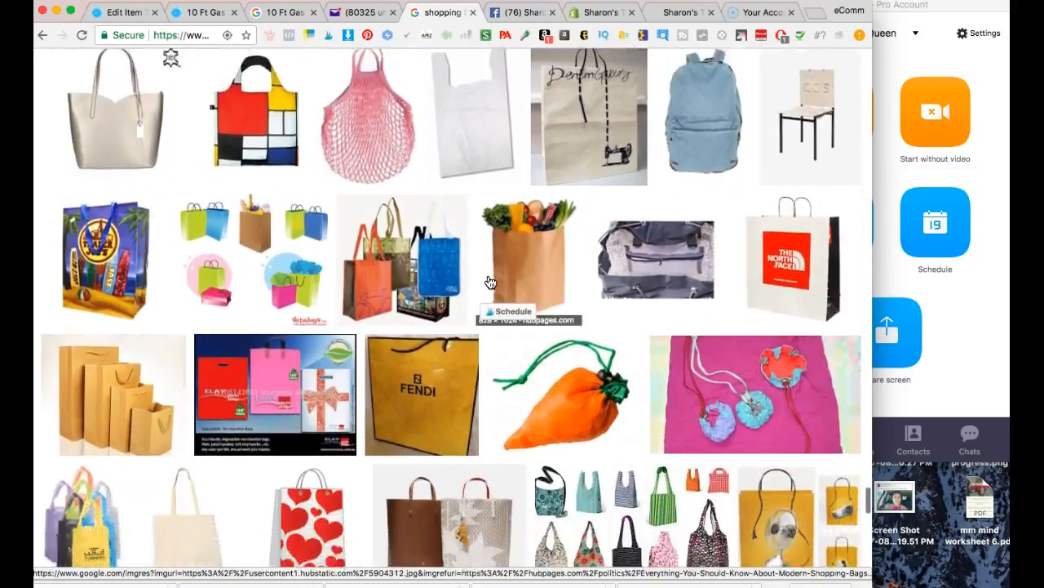
scroll(490, 283, down, 15)
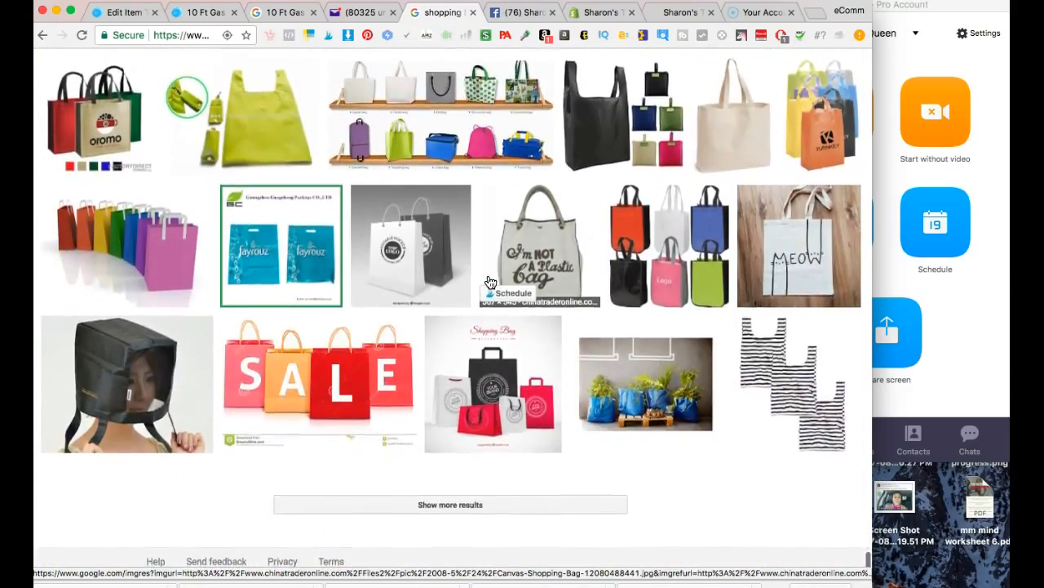
scroll(489, 282, up, 7)
scroll(490, 283, up, 4)
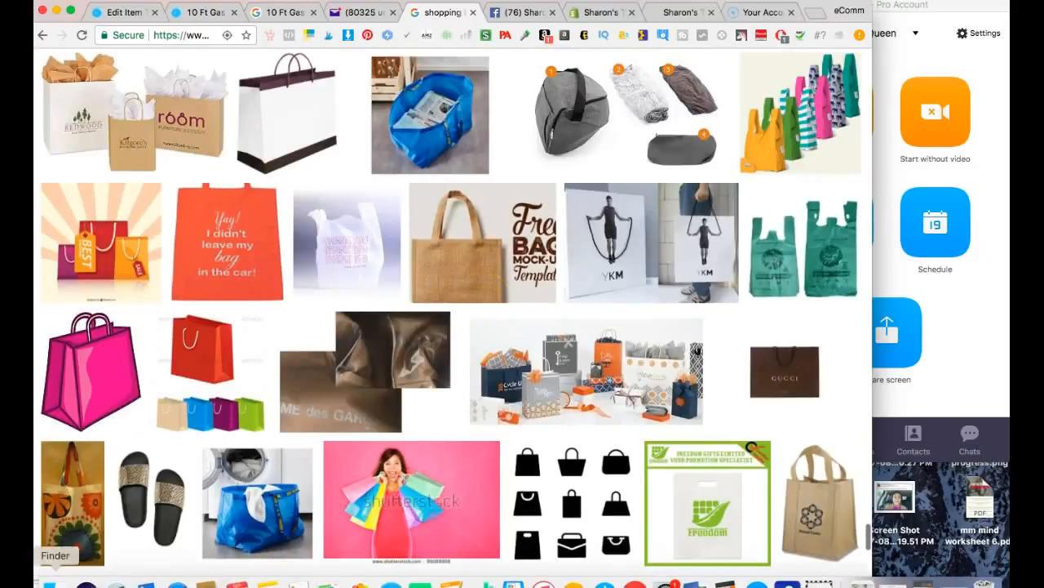
mouse_move(733, 577)
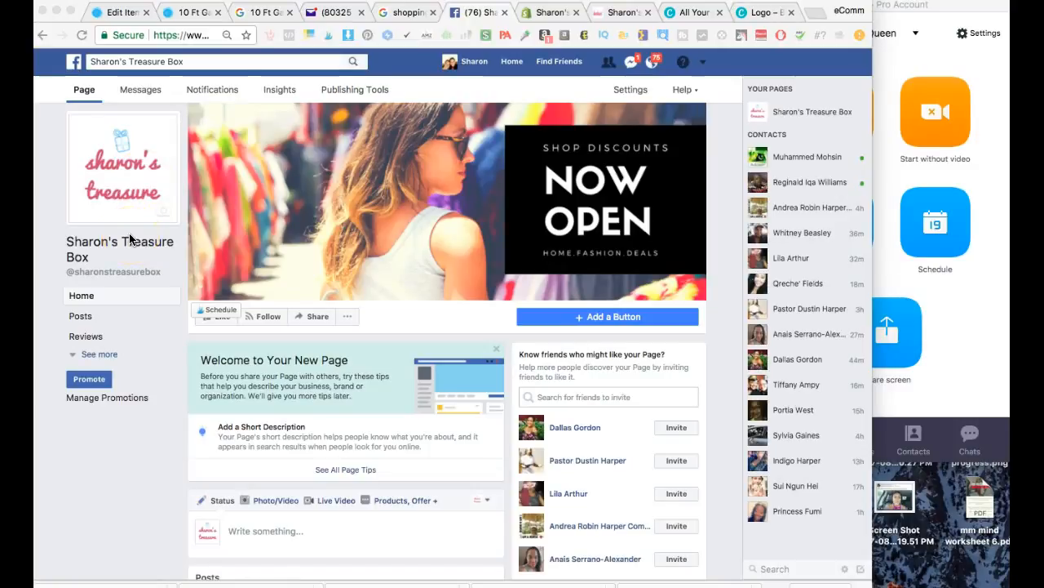
Step: Compare the logo on the Shopify storefront with the stacked and single-line versions of the logo design in Canva
click(598, 18)
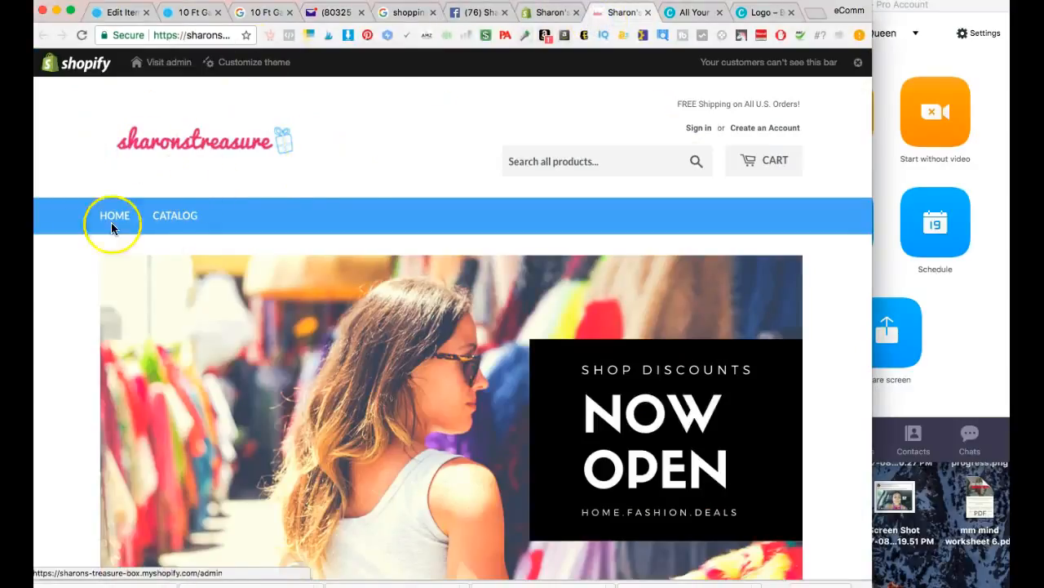
click(690, 25)
click(762, 12)
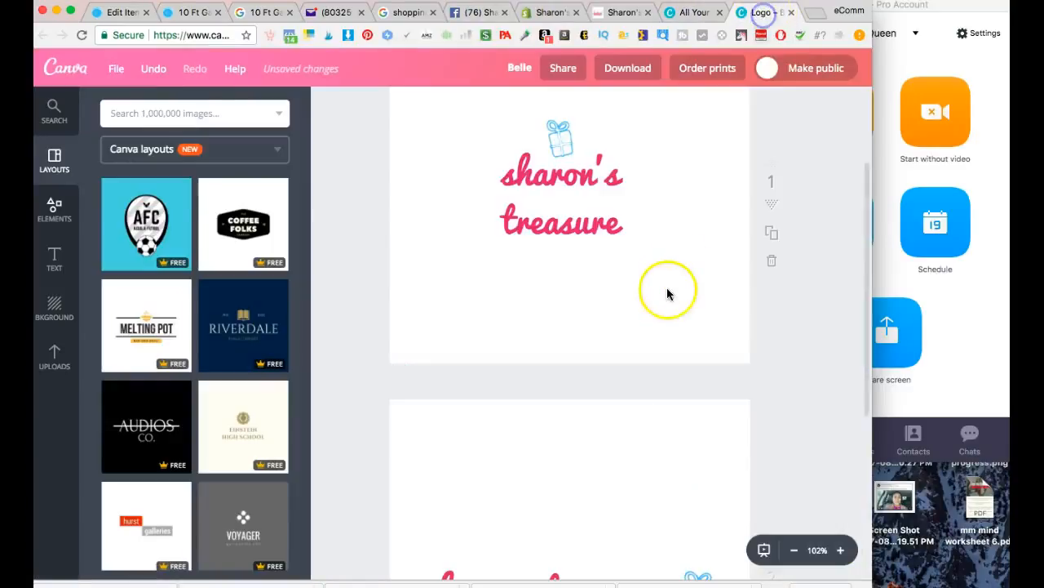
scroll(664, 297, down, 3)
scroll(663, 297, up, 5)
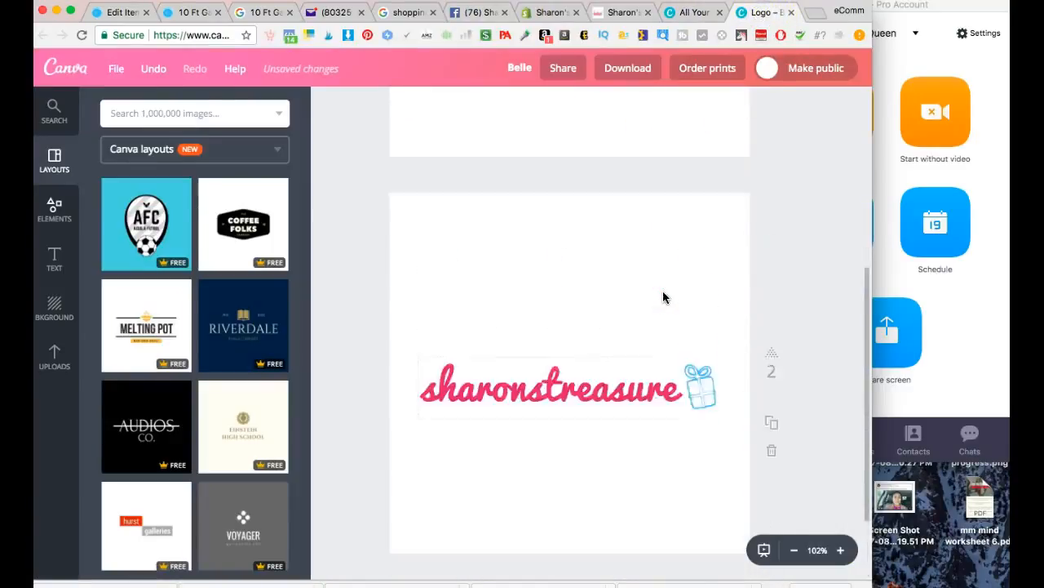
scroll(663, 298, up, 2)
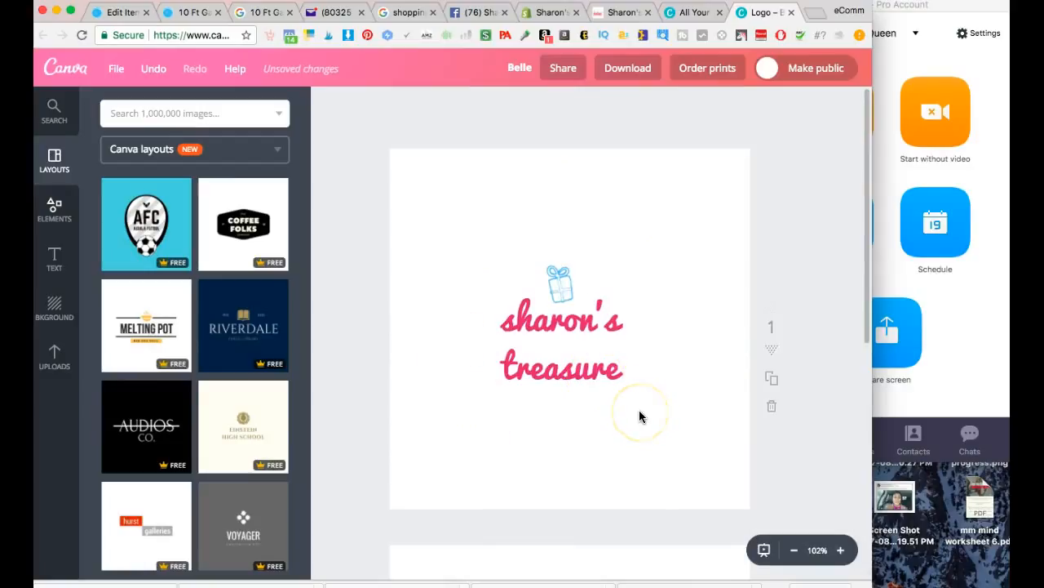
scroll(639, 409, down, 5)
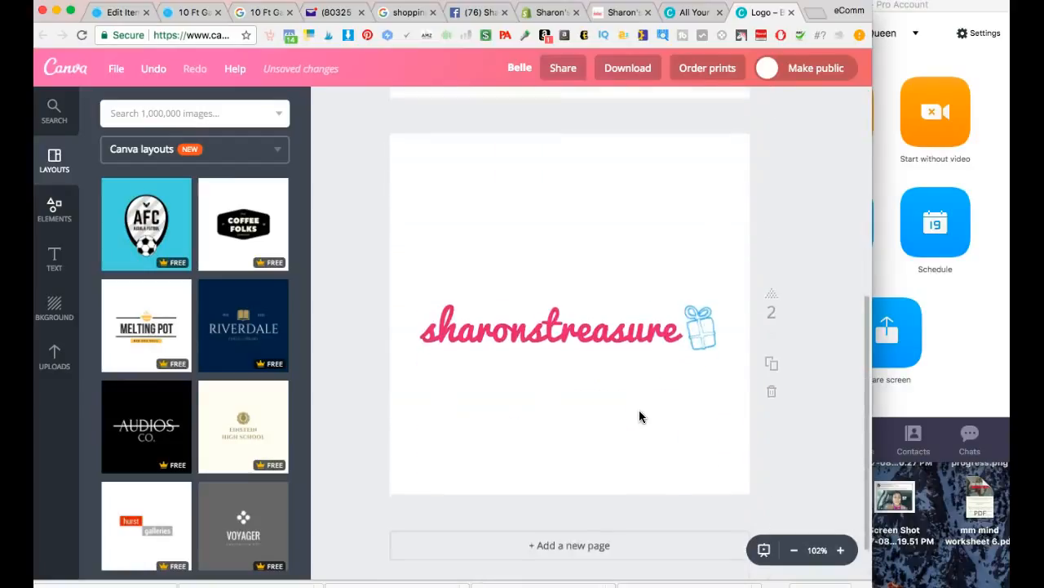
click(588, 356)
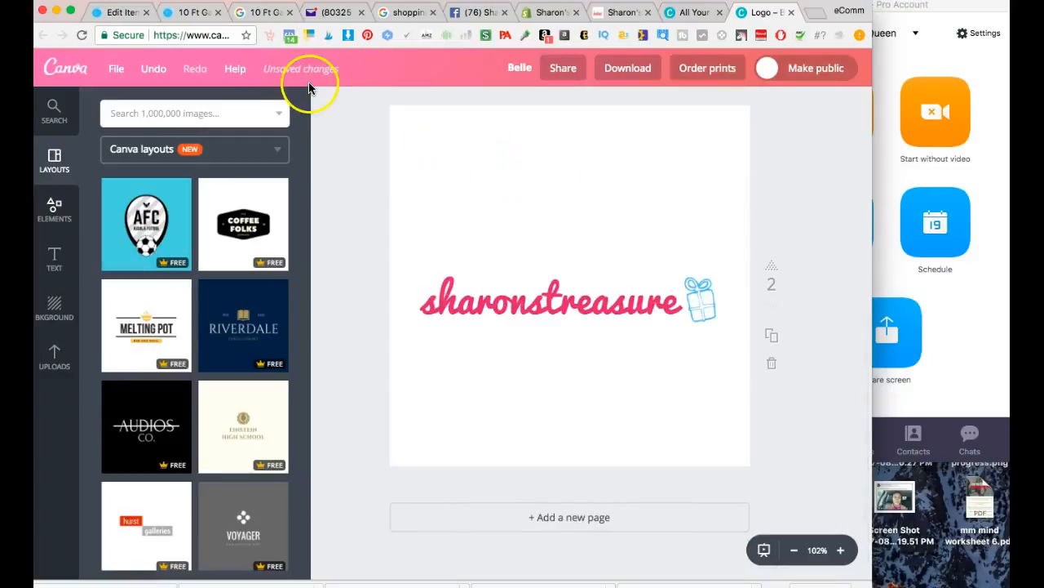
Step: Switch back to the Facebook page and open the form for adding its short description
click(479, 13)
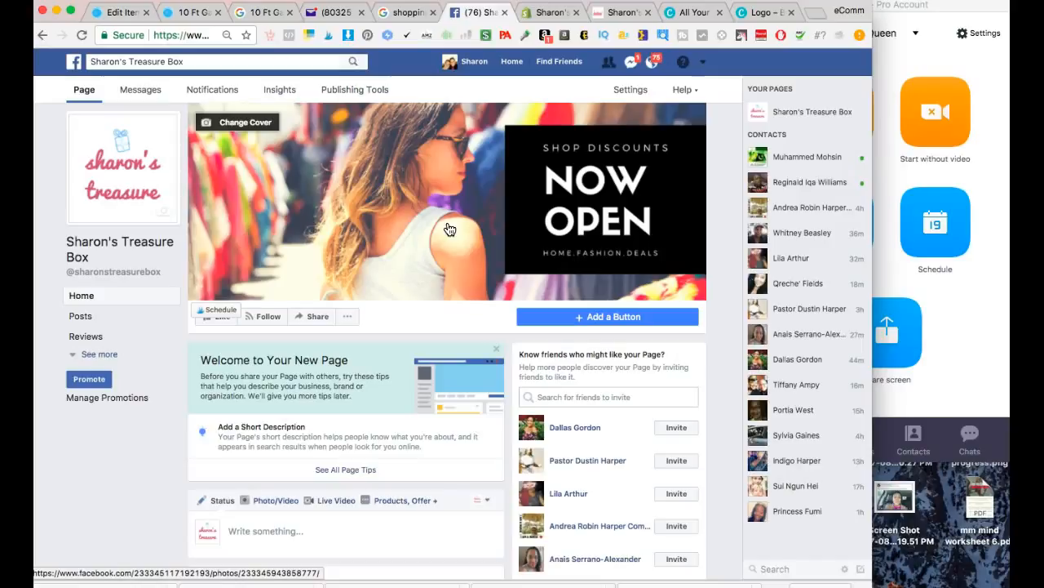
click(380, 303)
click(325, 398)
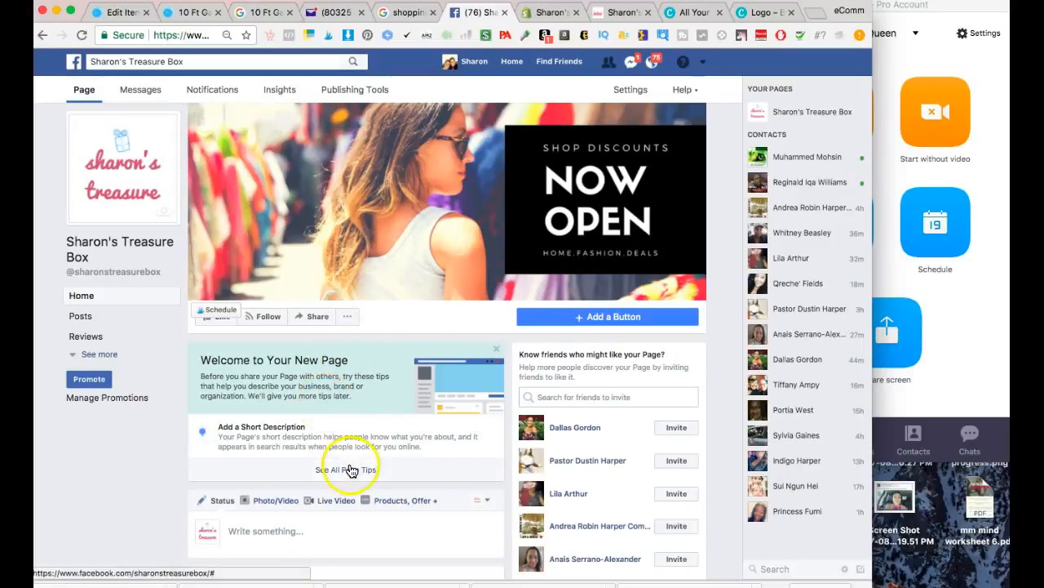
click(212, 433)
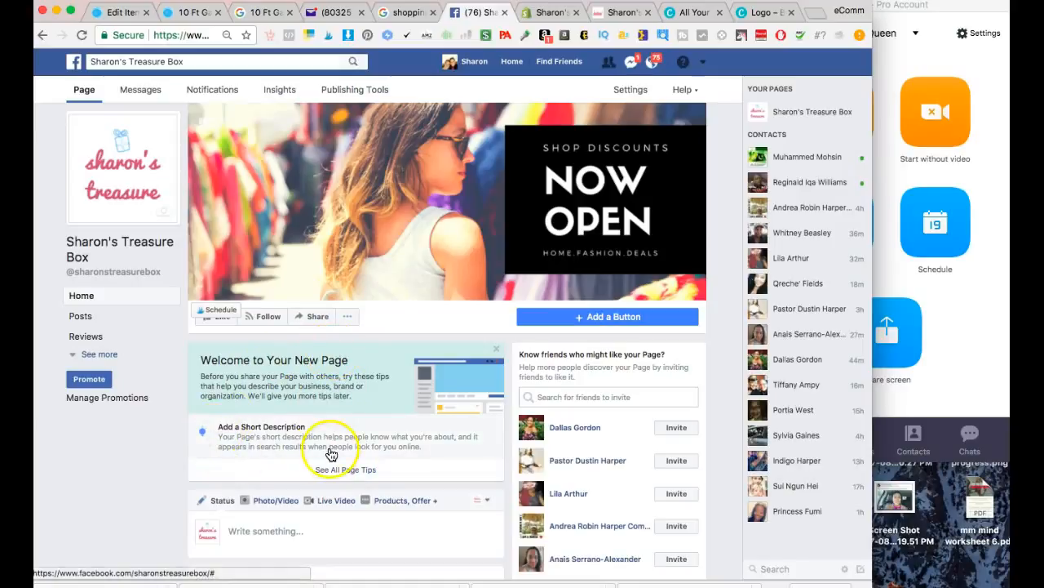
scroll(279, 382, down, 4)
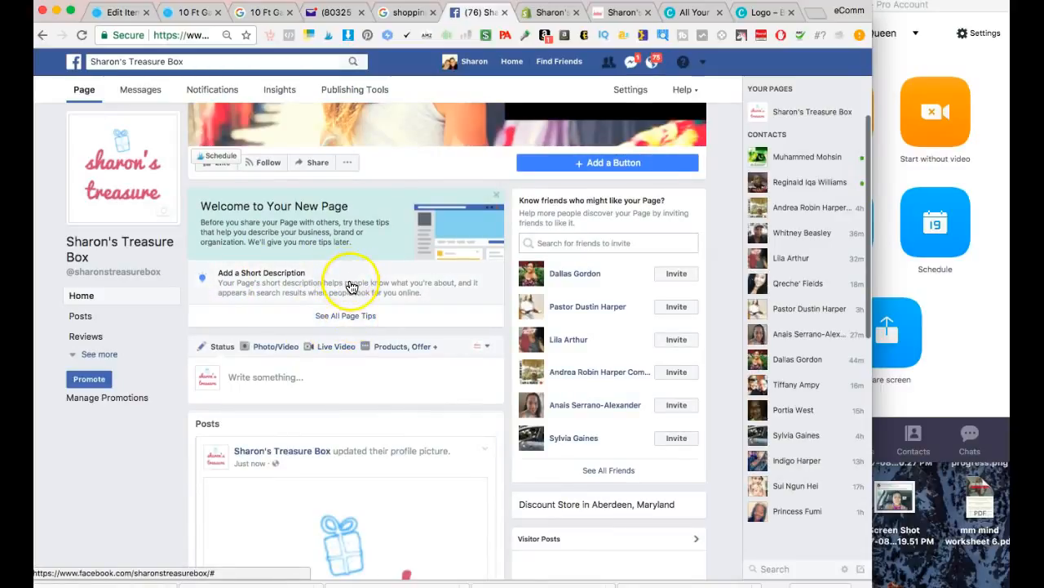
click(315, 282)
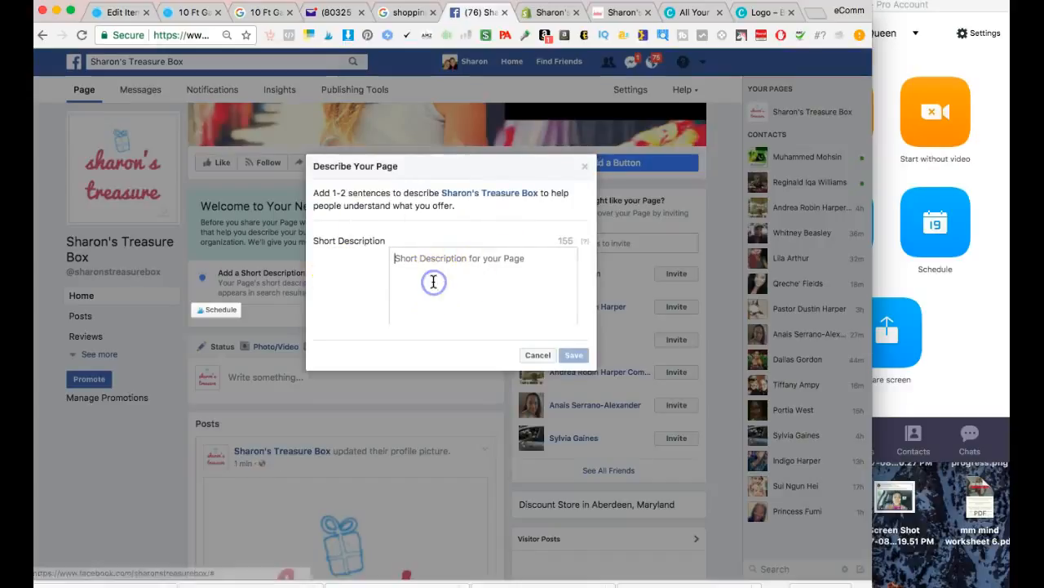
Step: Copy the full welcome message from the Shopify storefront and paste it as the Facebook page's short description
click(618, 13)
scroll(375, 375, down, 15)
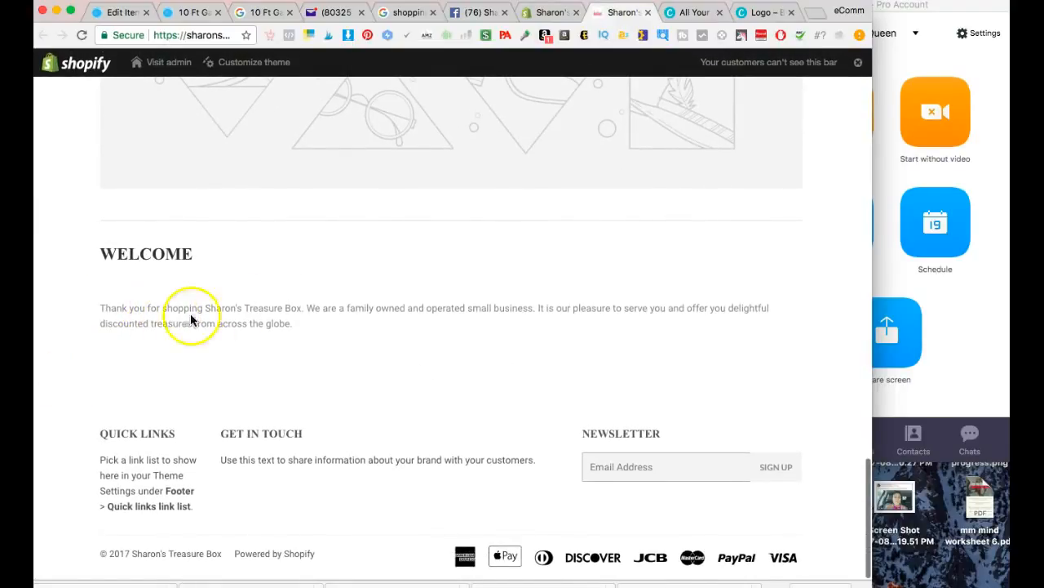
drag(98, 310, 305, 324)
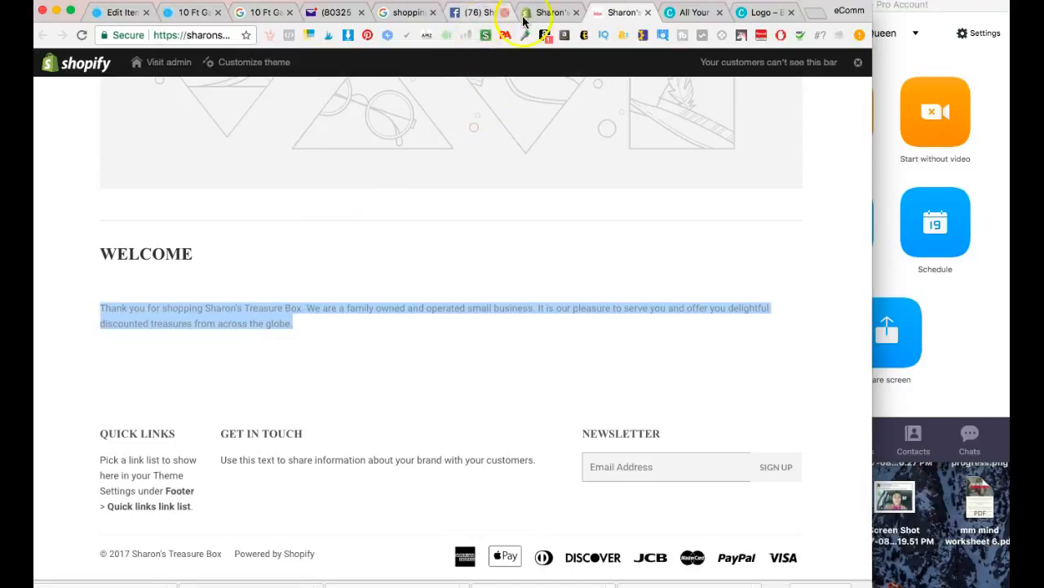
click(481, 13)
click(479, 257)
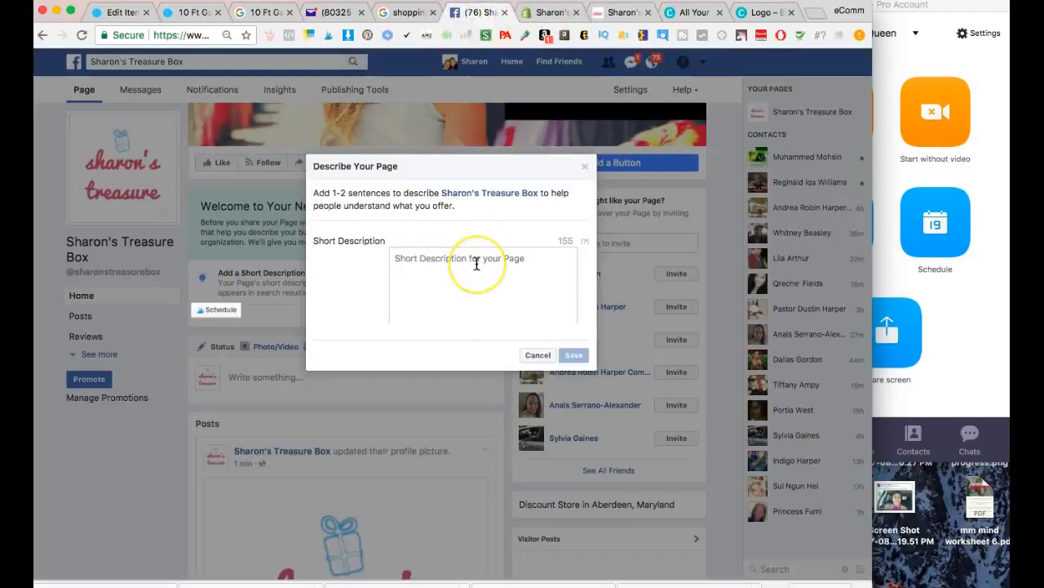
text(Thank you for shopping Sharon's Treasure Box. We are a family owned and operated small business. It is our pleasure to serve you and offer you delightful d)
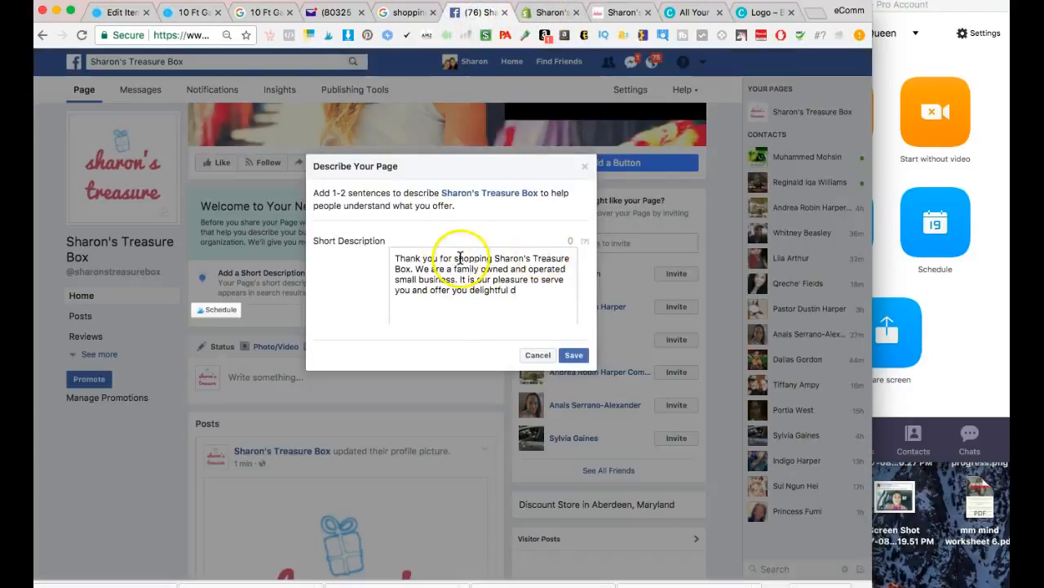
Step: Replace "shopping" with "visiting" in the first sentence of the page's short description
double_click(484, 258)
drag(484, 257, 501, 259)
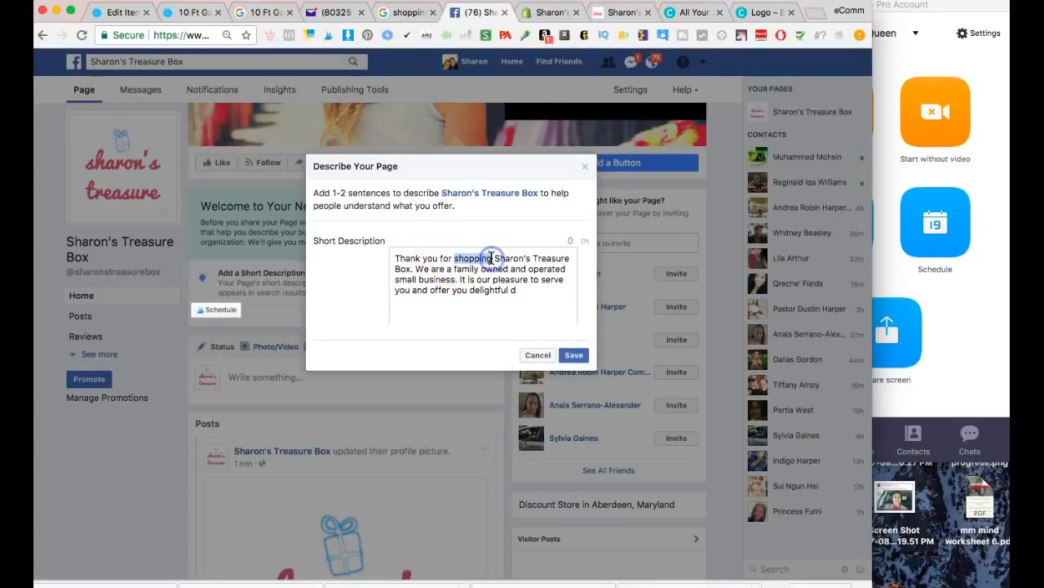
text(visitin)
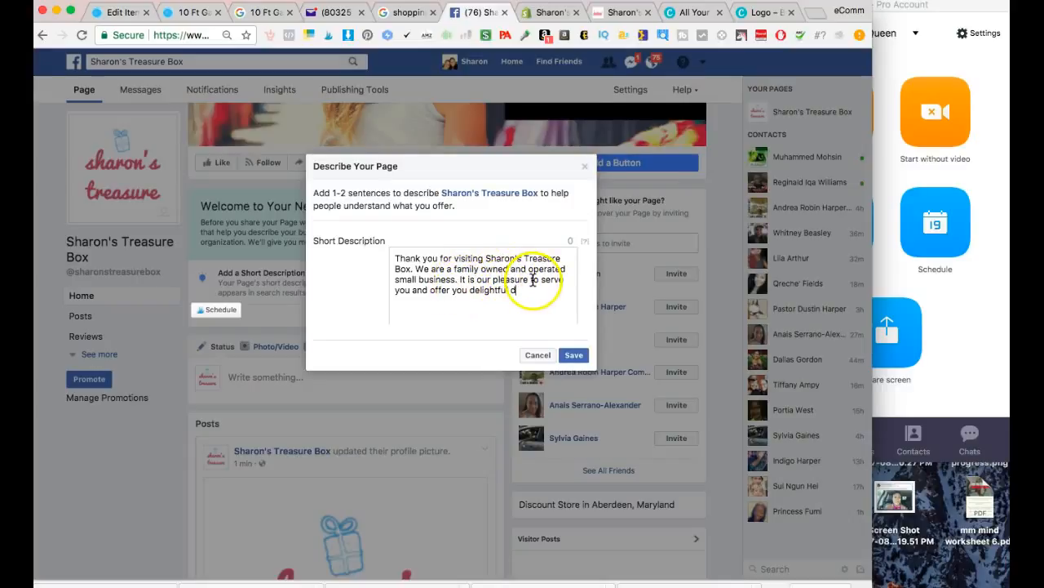
Step: Rewrite the description's ending after "It is our pleasure to" so it offers "delightful global treasures", and start adding "savings" after "offer"
drag(541, 279, 557, 296)
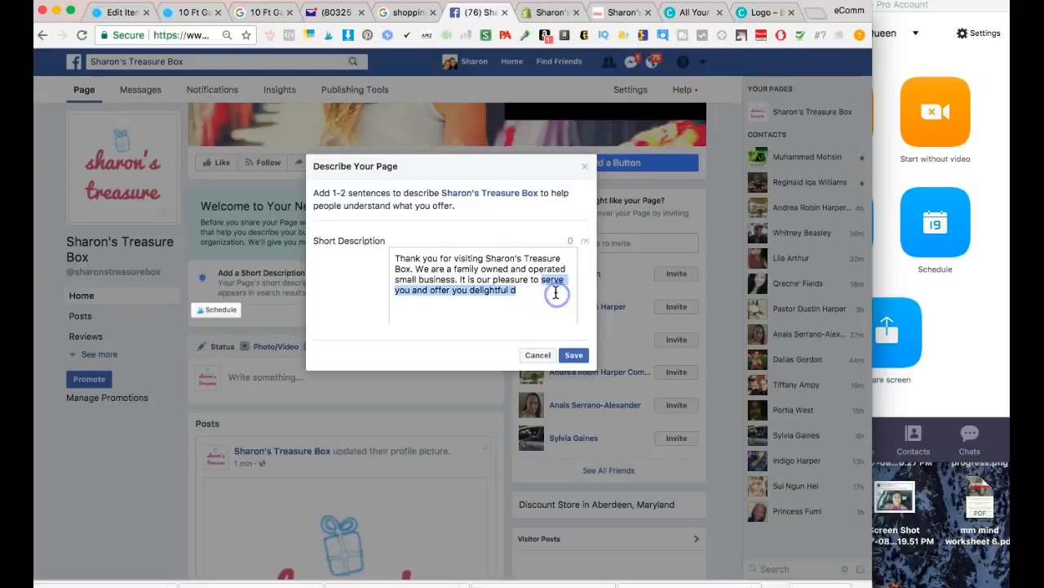
text(del)
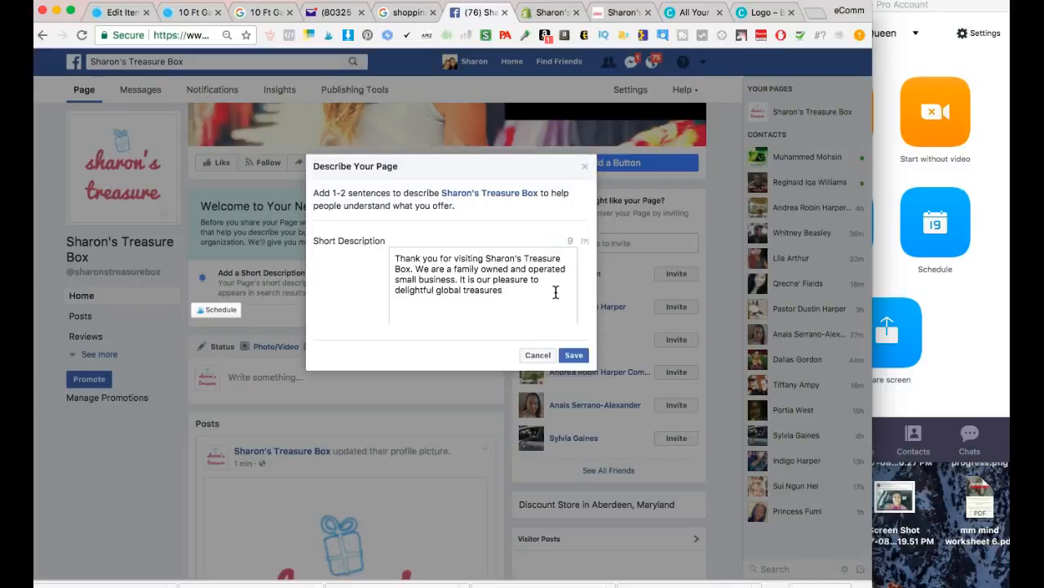
click(542, 281)
text(offer )
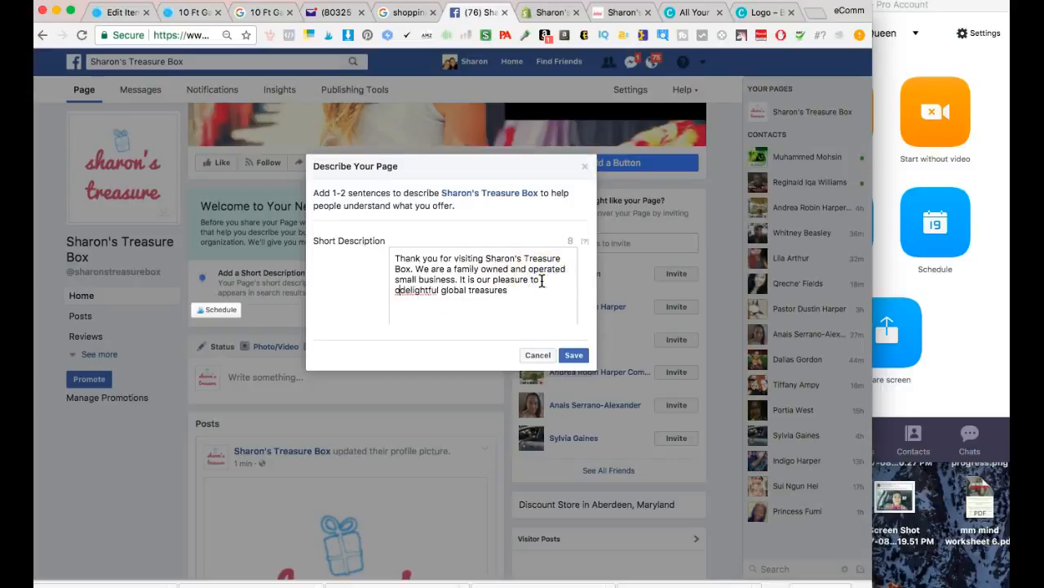
text(sav)
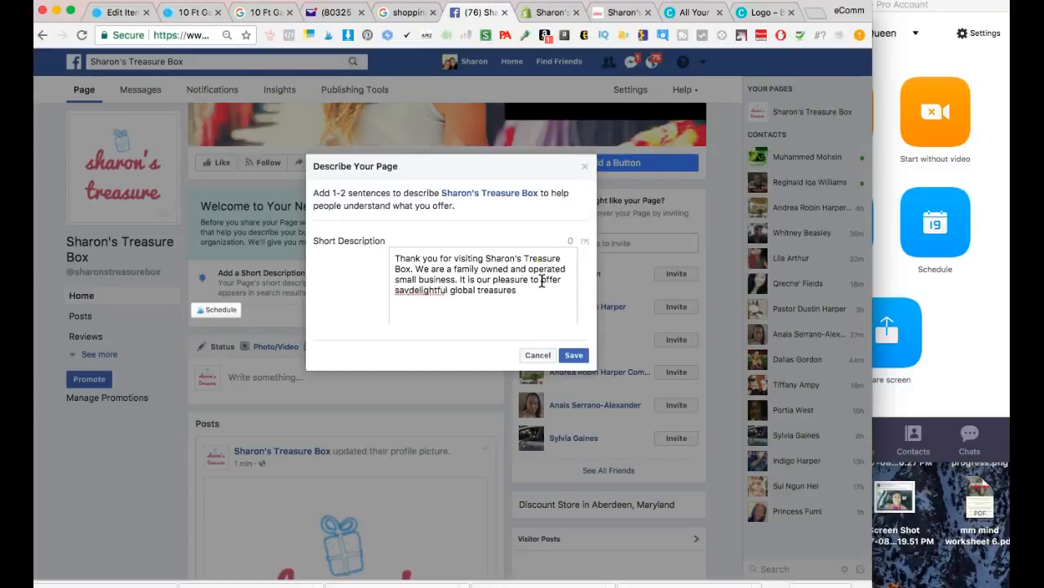
Step: Shorten "Thank you" to "Thanks" and "It is" to "It's", and complete the word "savings" in the last sentence
double_click(430, 259)
key(BackSpace)
key(BackSpace)
text(s)
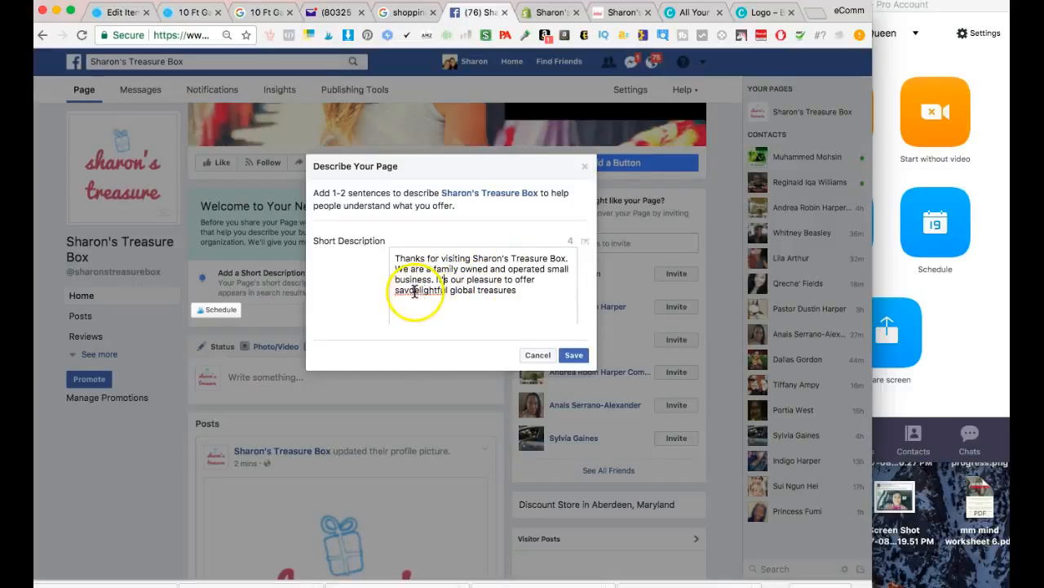
click(410, 291)
text(ings)
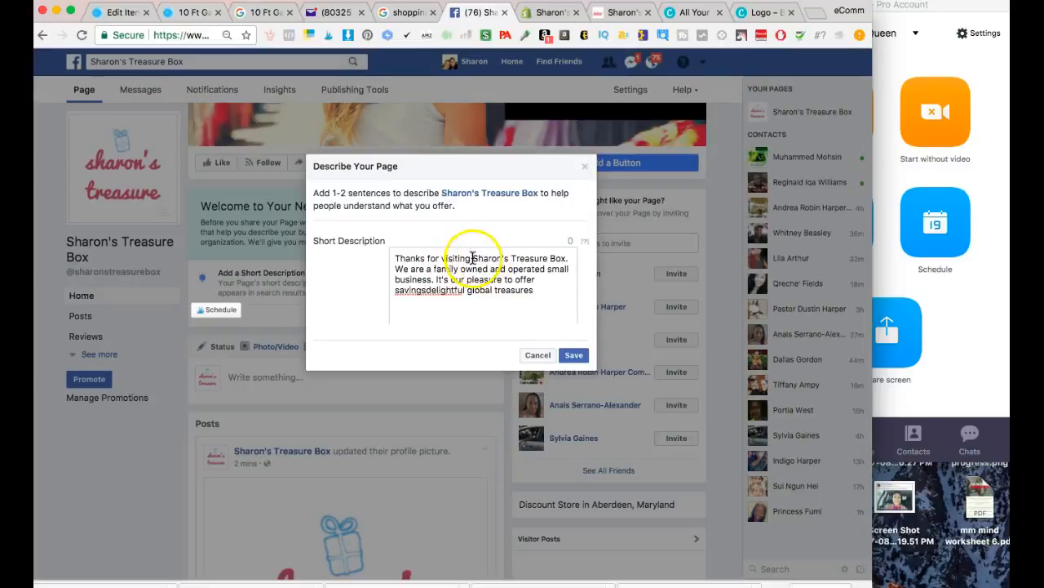
Step: Remove "Sharon's Treasure Box" after "visiting" and insert "on" between "savings" and "delightful" in the description
drag(471, 258, 563, 258)
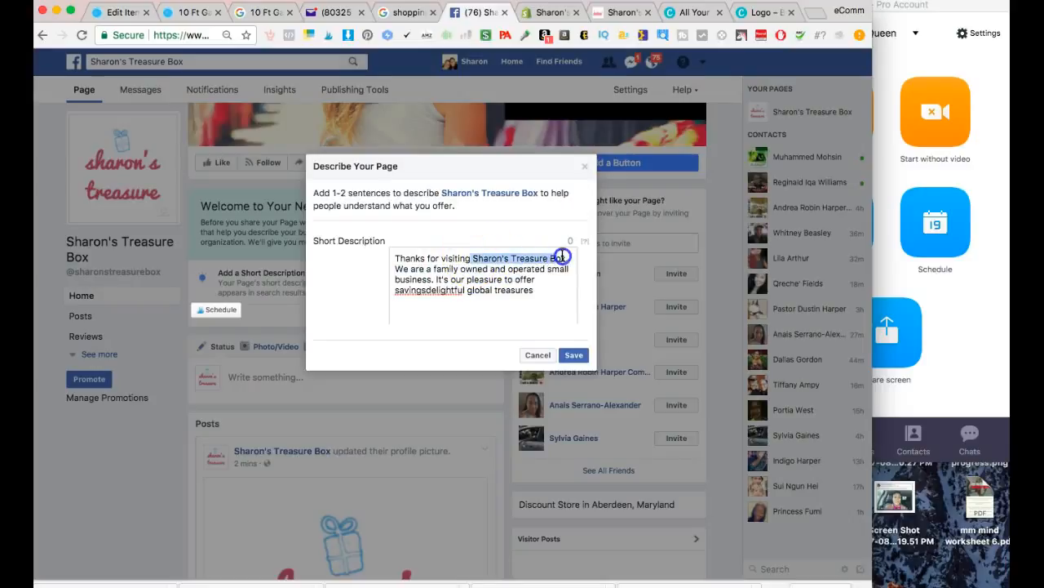
key(BackSpace)
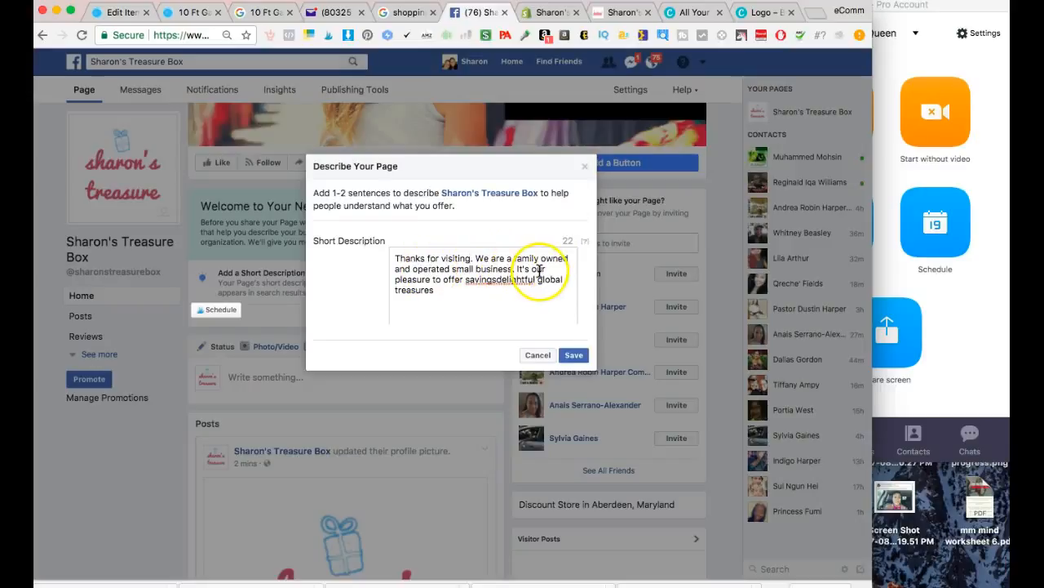
click(497, 282)
text(on)
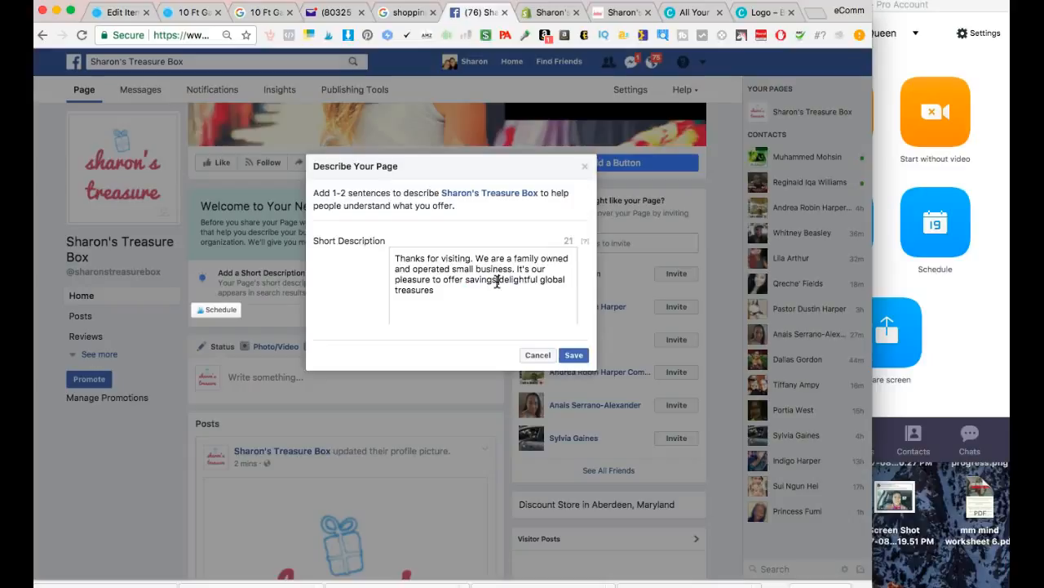
Step: End the short description with a period after "global treasures" and save it
click(466, 293)
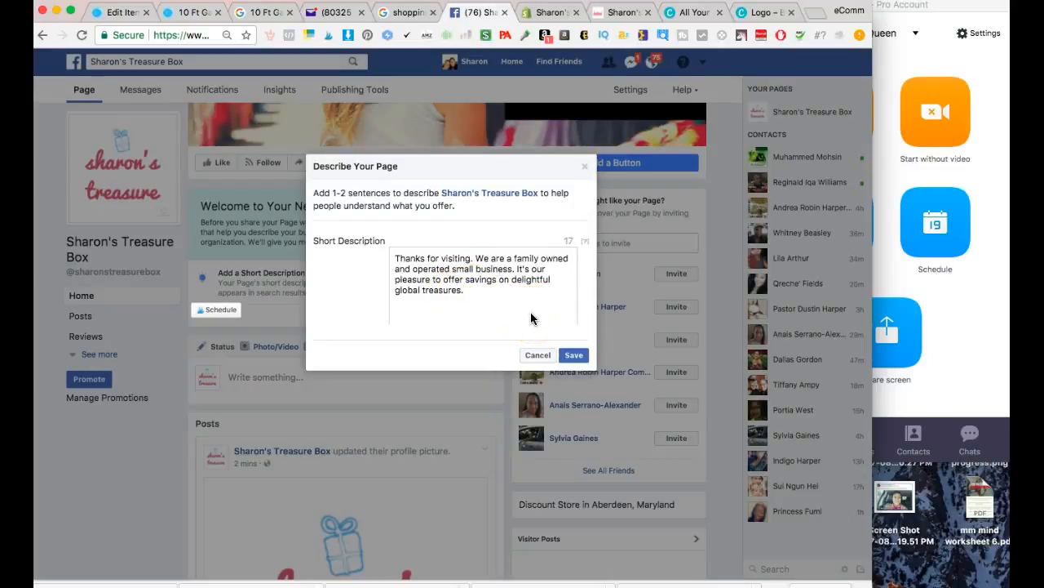
key(BackSpace)
text(.)
click(581, 359)
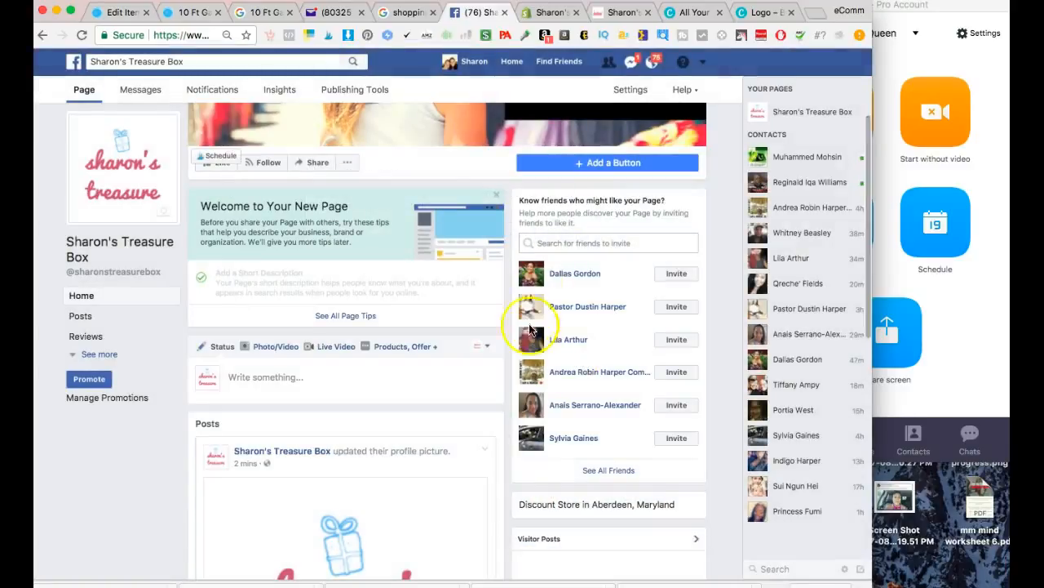
Step: Look over the Facebook page from the cover banner down through its posts
scroll(589, 287, down, 5)
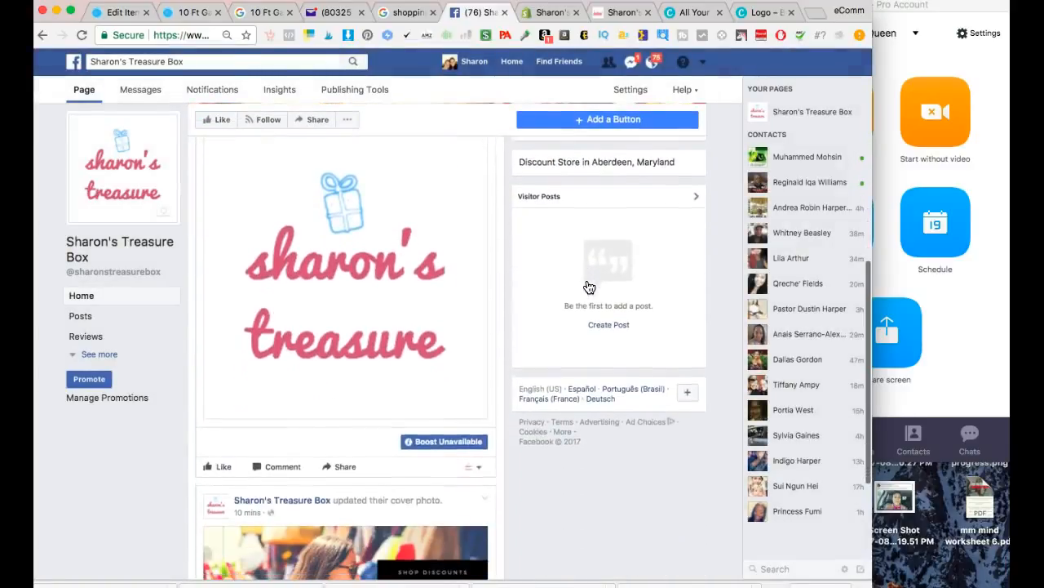
scroll(589, 286, up, 7)
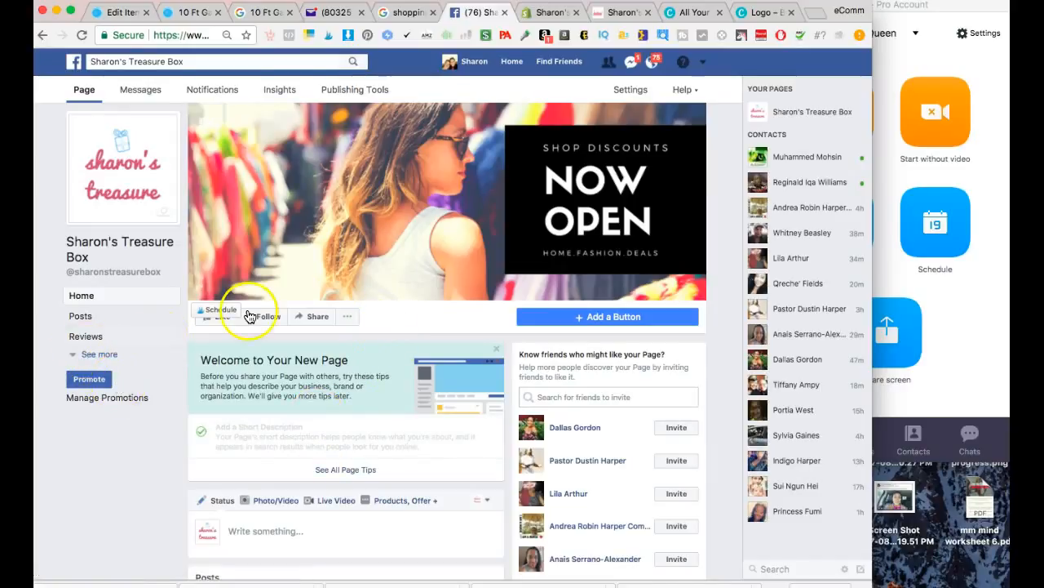
scroll(460, 319, down, 2)
scroll(460, 321, down, 5)
scroll(461, 321, up, 6)
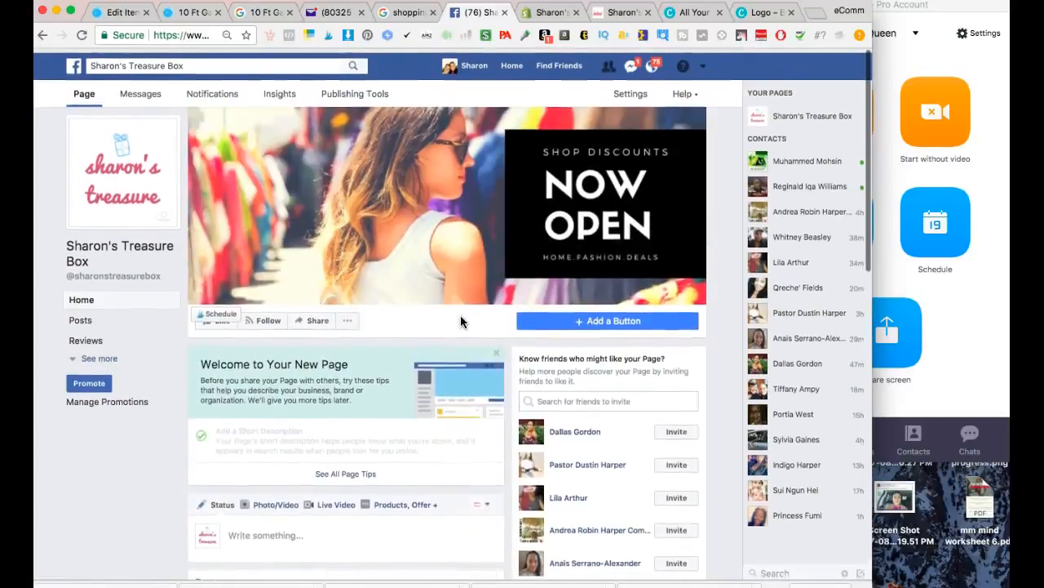
scroll(461, 320, down, 4)
scroll(461, 322, down, 4)
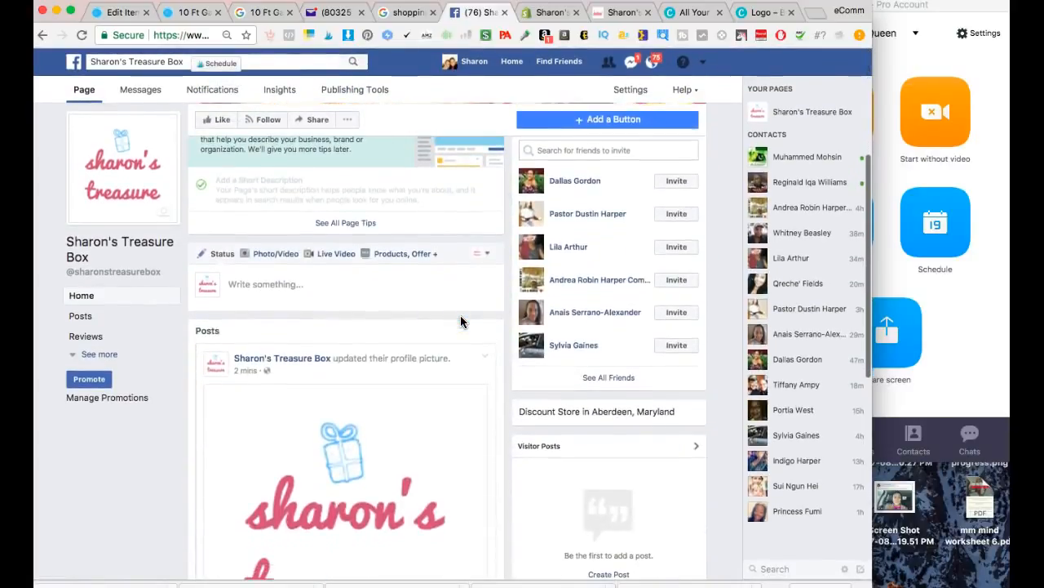
scroll(461, 321, up, 8)
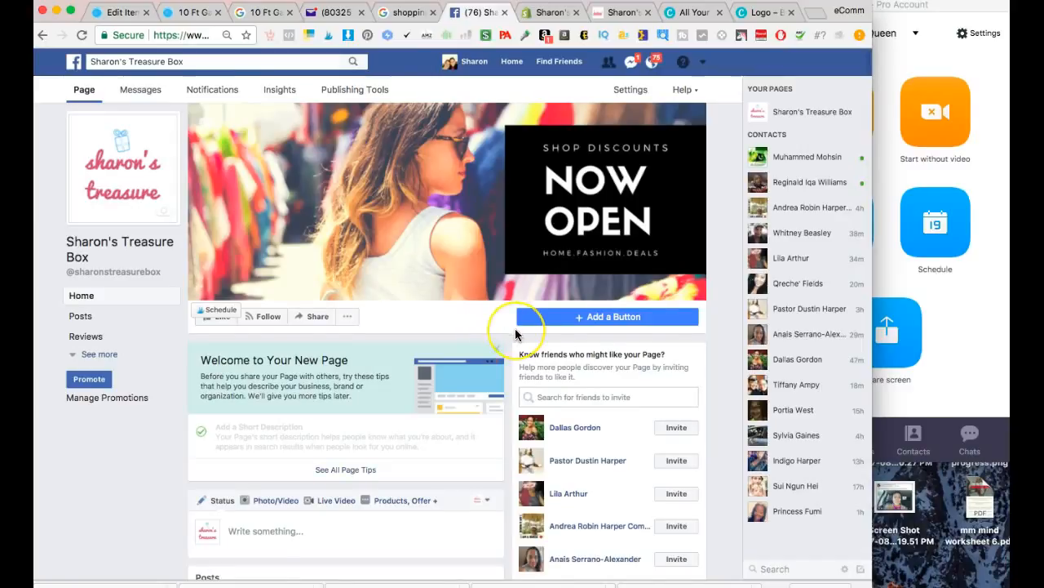
Step: Open the full list of page tips and read through the suggestions as far as the call-to-action button tip
scroll(515, 335, down, 3)
click(349, 374)
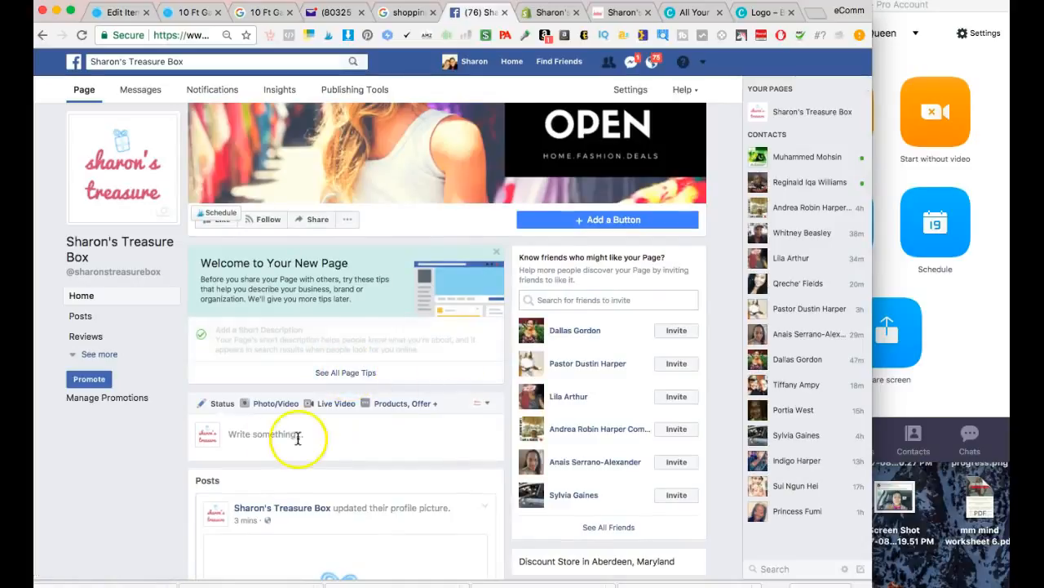
click(353, 377)
scroll(486, 270, down, 1)
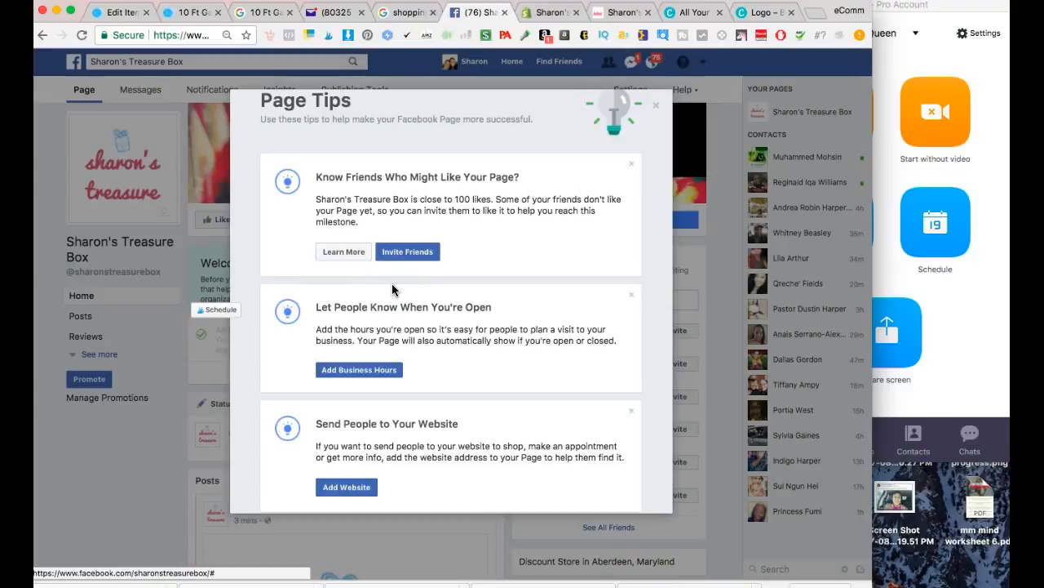
click(414, 301)
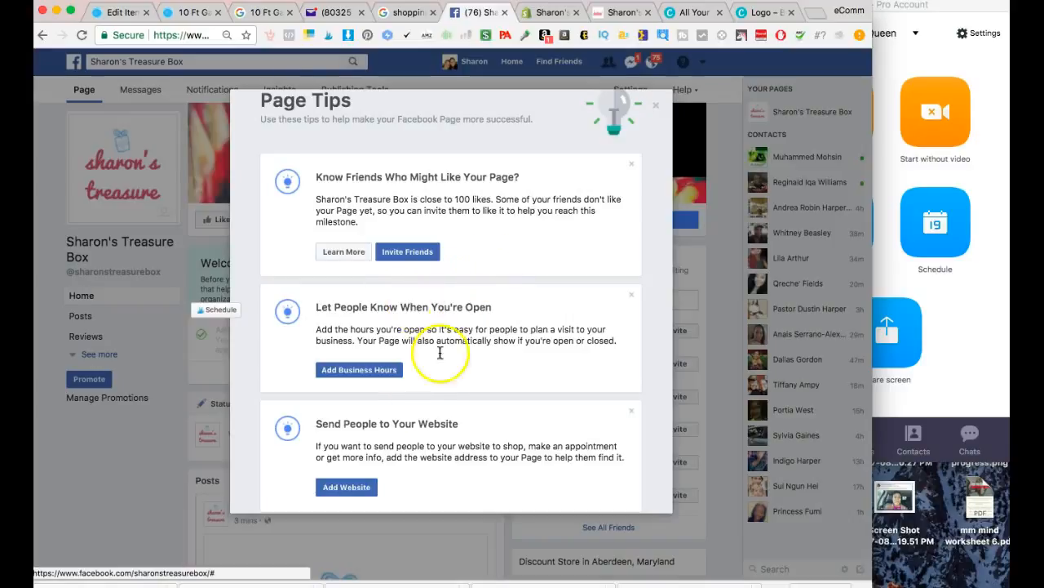
scroll(414, 398, down, 2)
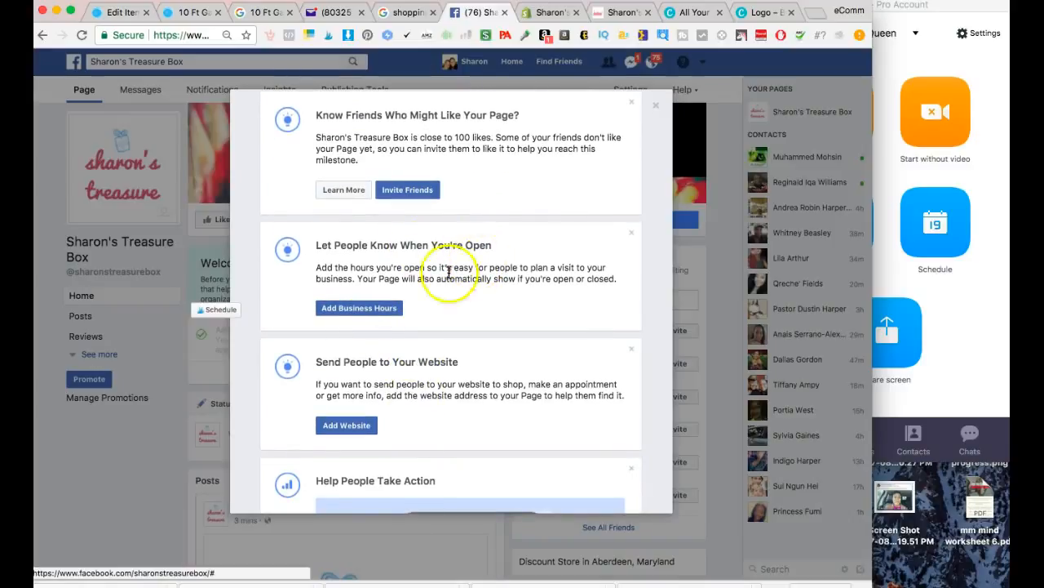
scroll(399, 412, down, 3)
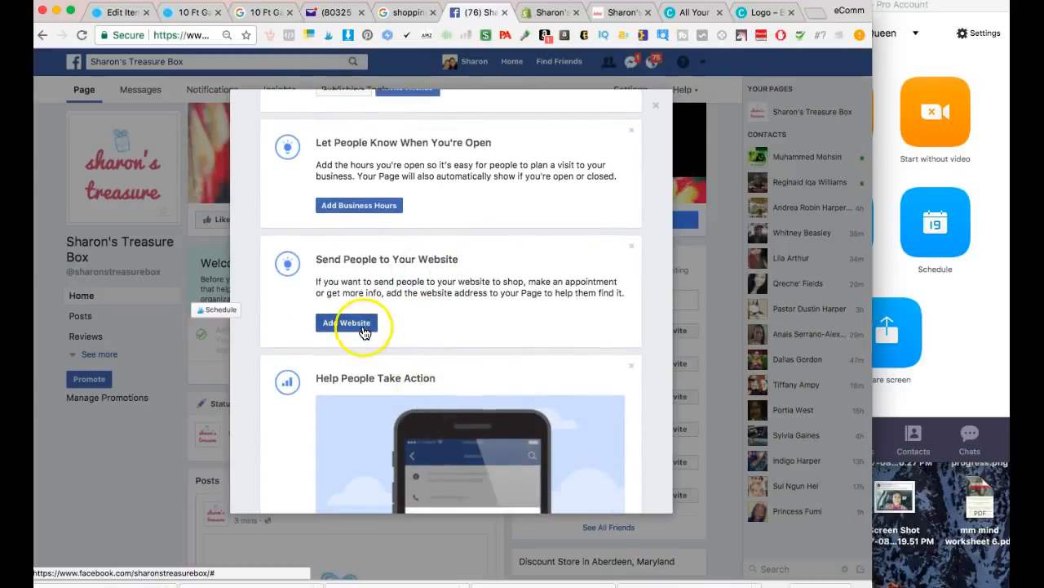
scroll(450, 298, down, 6)
scroll(450, 299, down, 4)
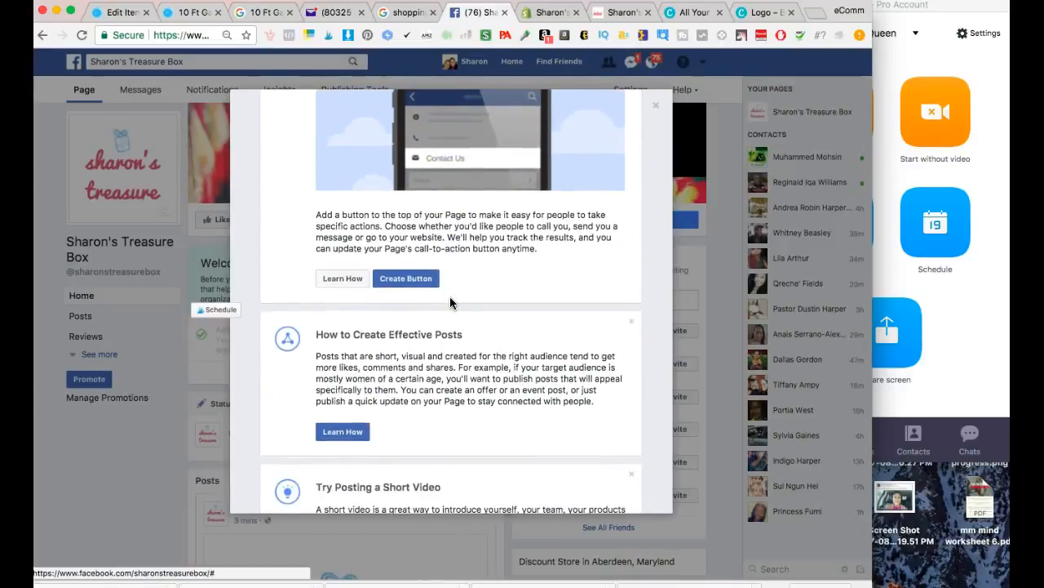
Step: Start creating a call-to-action button for the page, using the Learn More type that links to a website
click(417, 252)
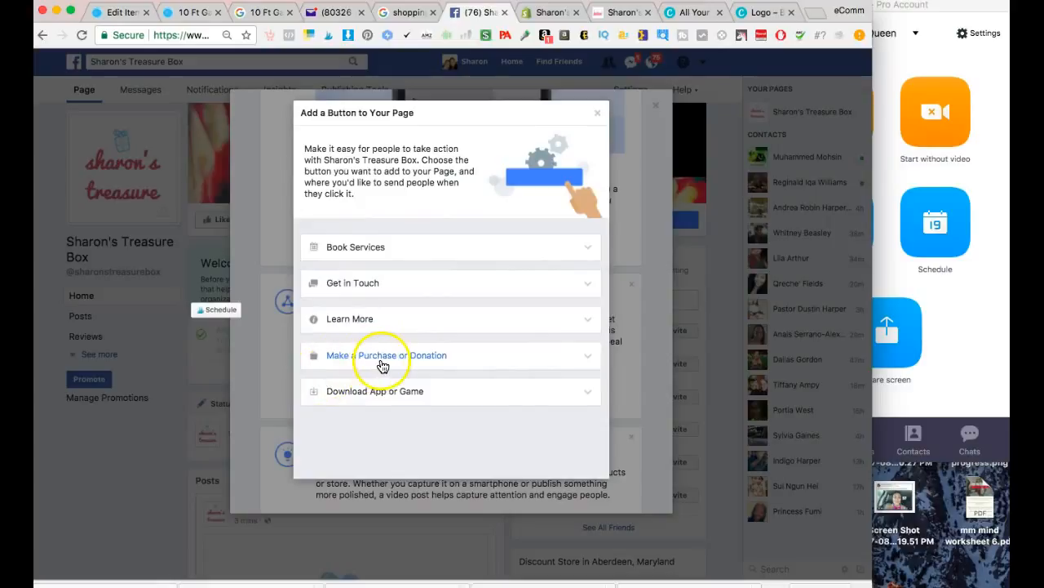
click(377, 320)
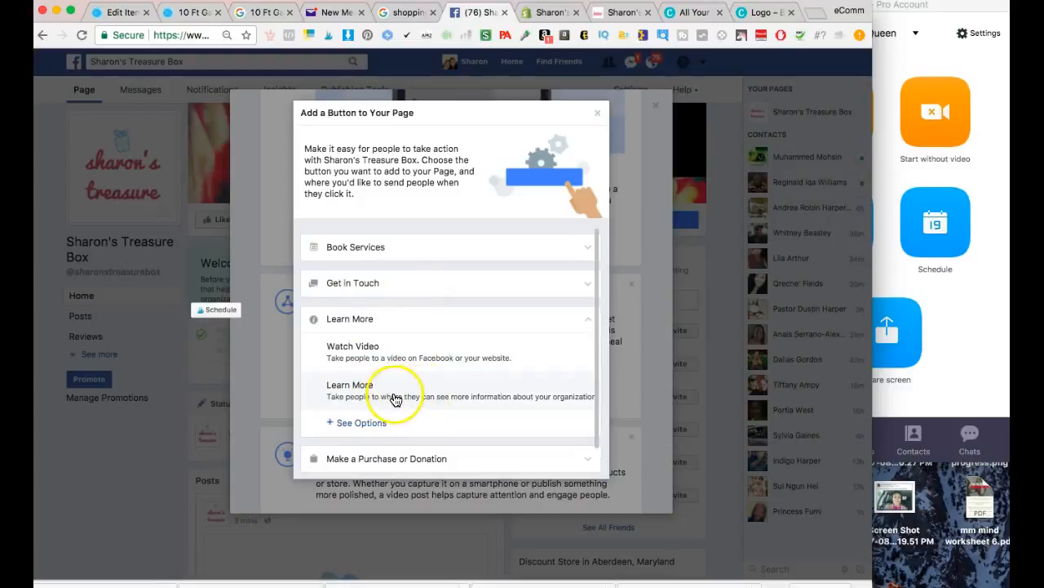
click(395, 399)
click(429, 214)
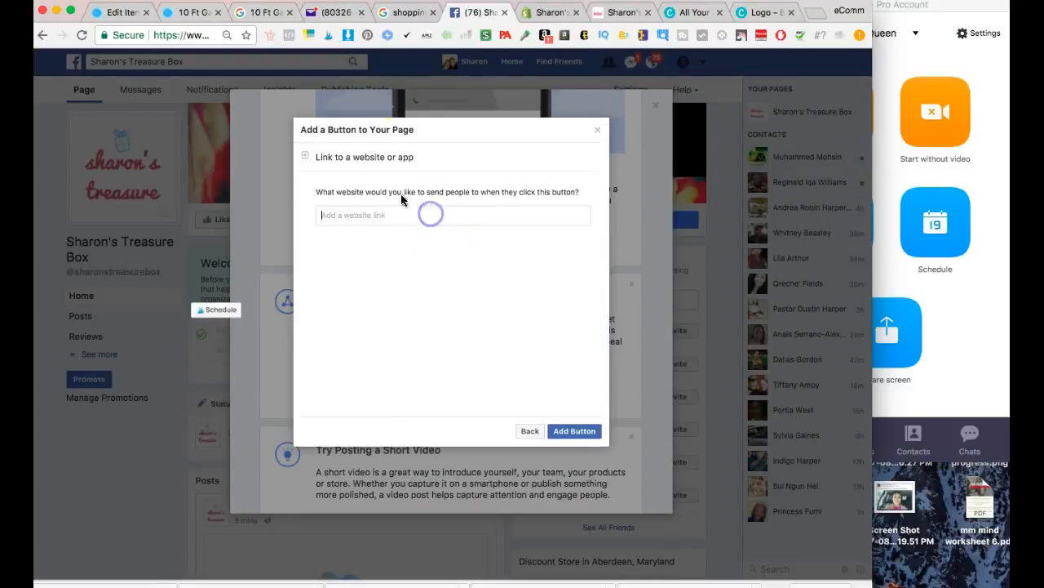
click(543, 13)
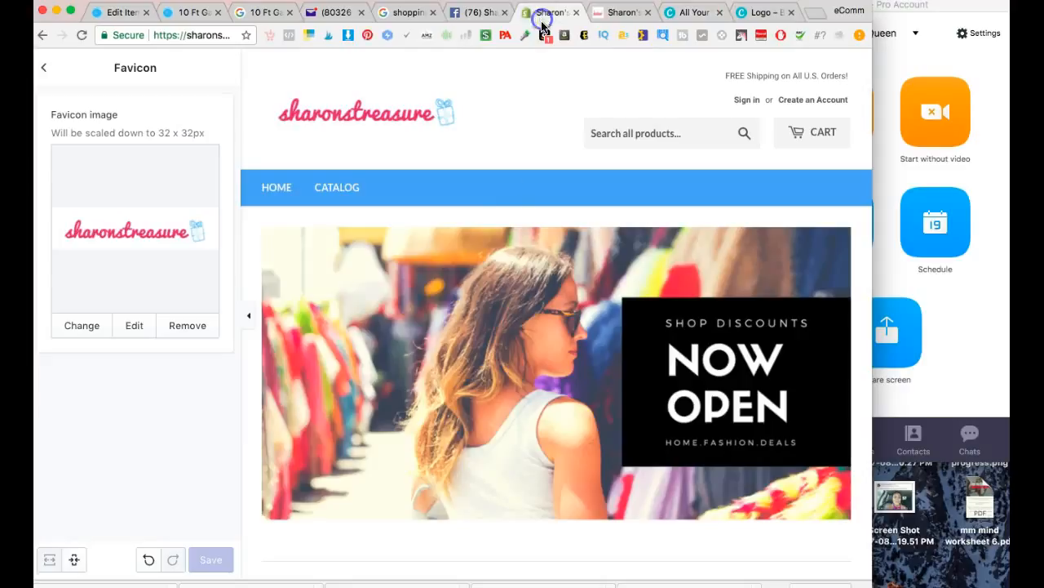
click(209, 36)
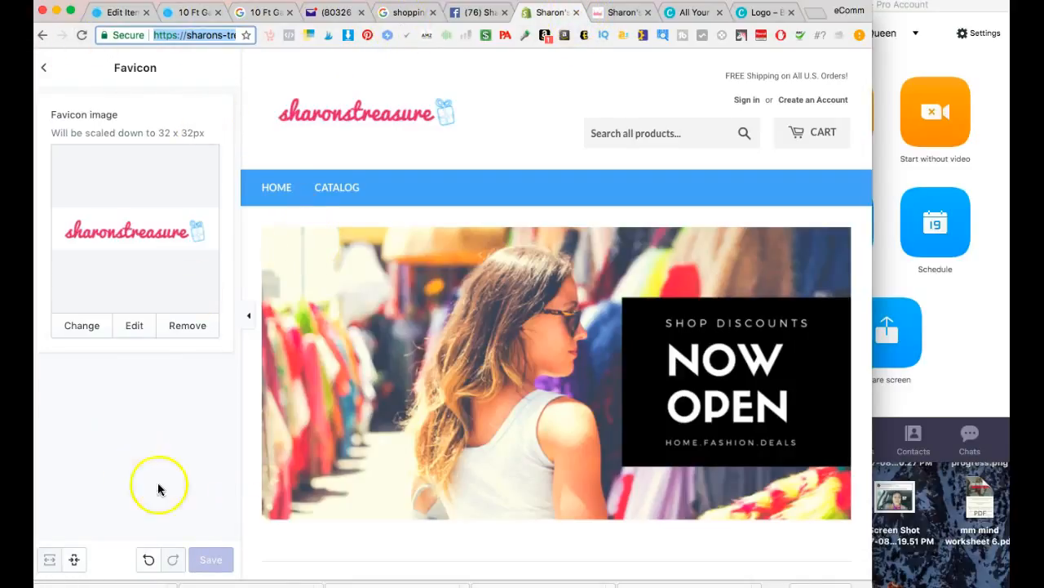
click(43, 67)
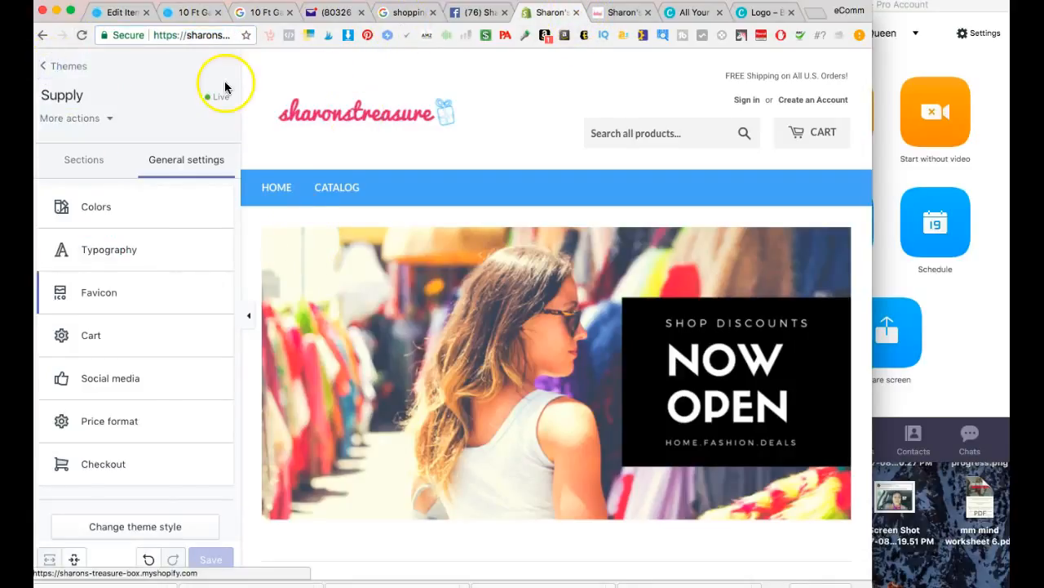
click(55, 65)
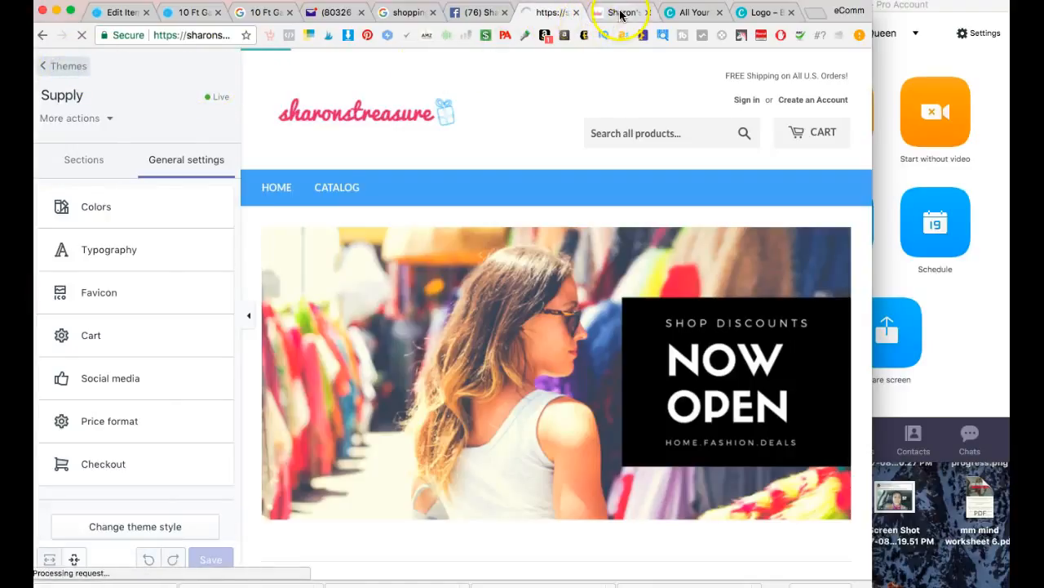
click(620, 13)
click(189, 41)
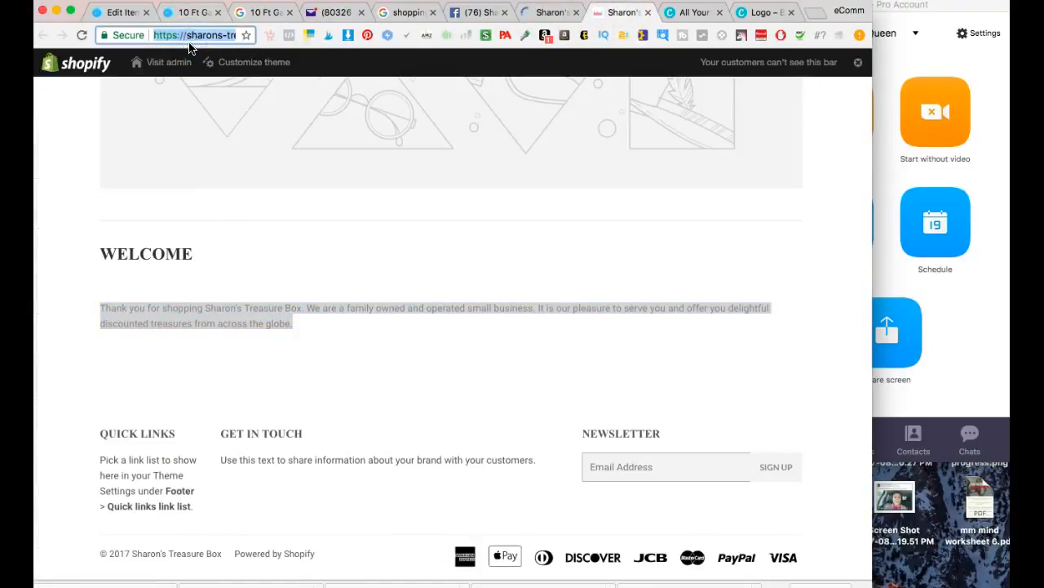
click(469, 12)
click(390, 219)
text(https://sharons-treasure-box.myshopify.com/)
click(570, 435)
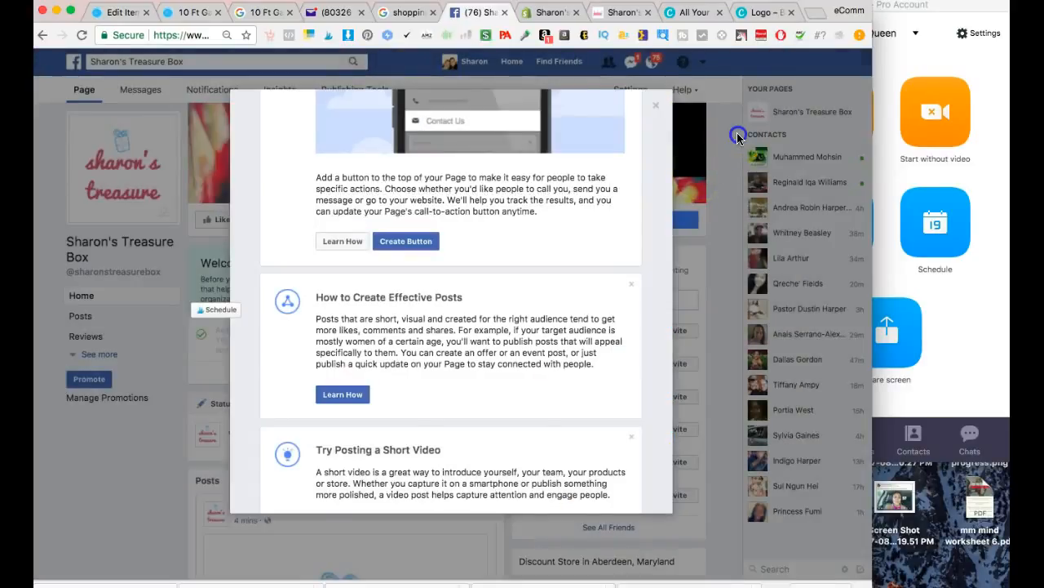
Step: Close the page tips and check the Learn More button below the page's cover banner
click(737, 135)
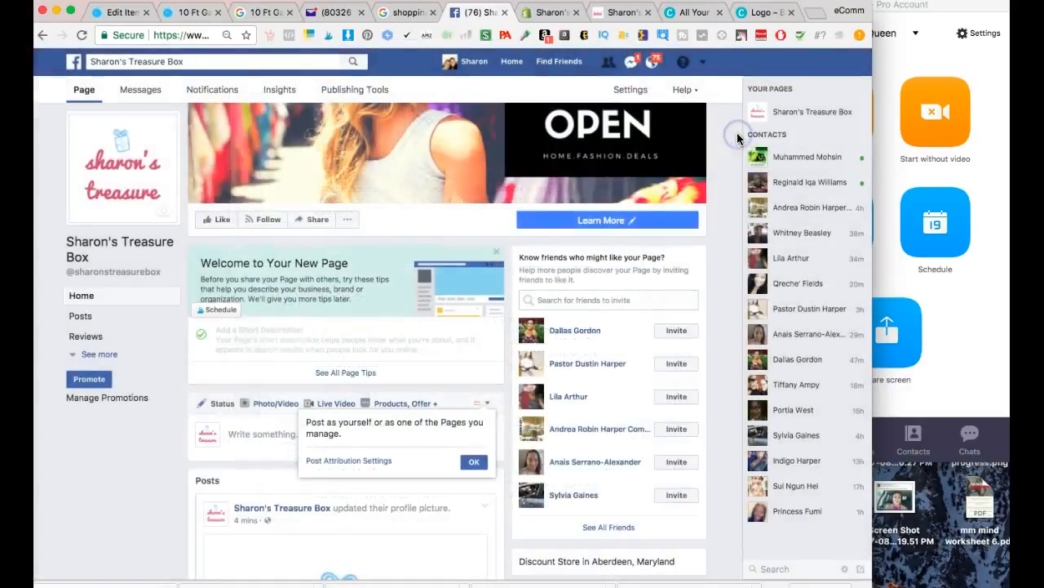
scroll(524, 245, down, 1)
click(543, 195)
scroll(543, 194, up, 3)
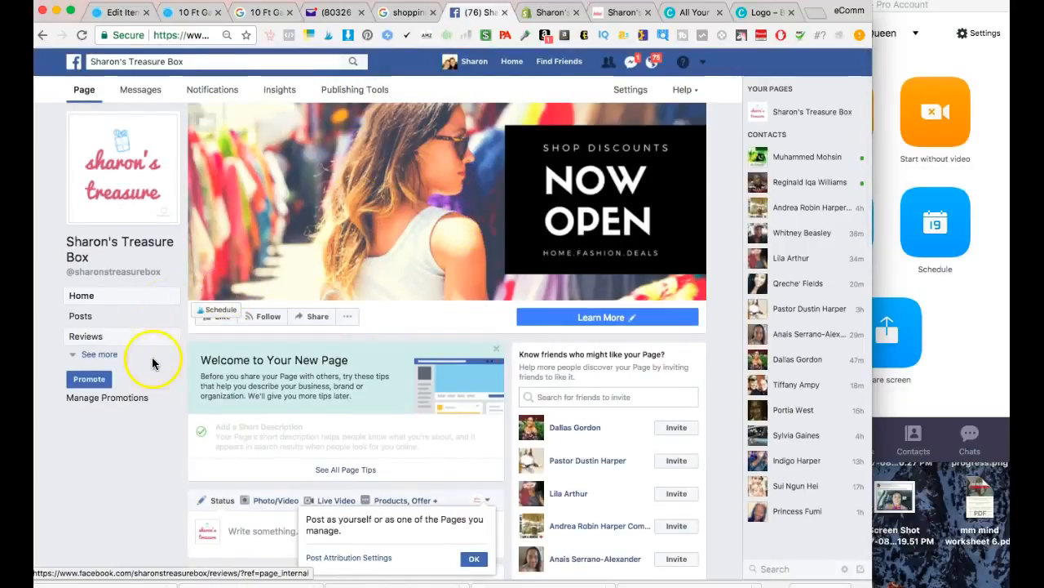
Step: Look over the Facebook page down to its posts and check the options available for the Learn More button
mouse_move(131, 276)
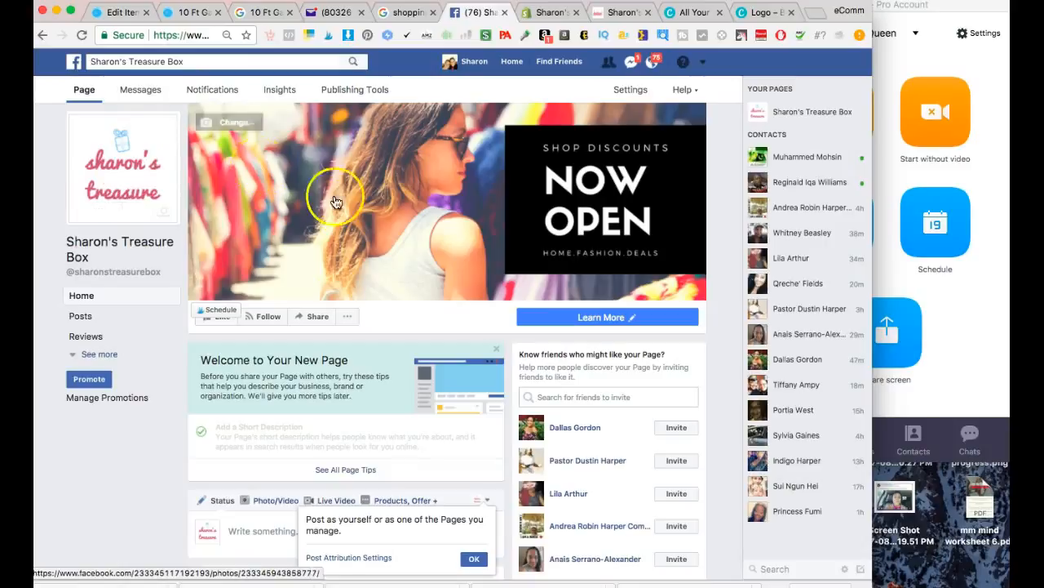
scroll(366, 243, down, 3)
scroll(366, 243, down, 10)
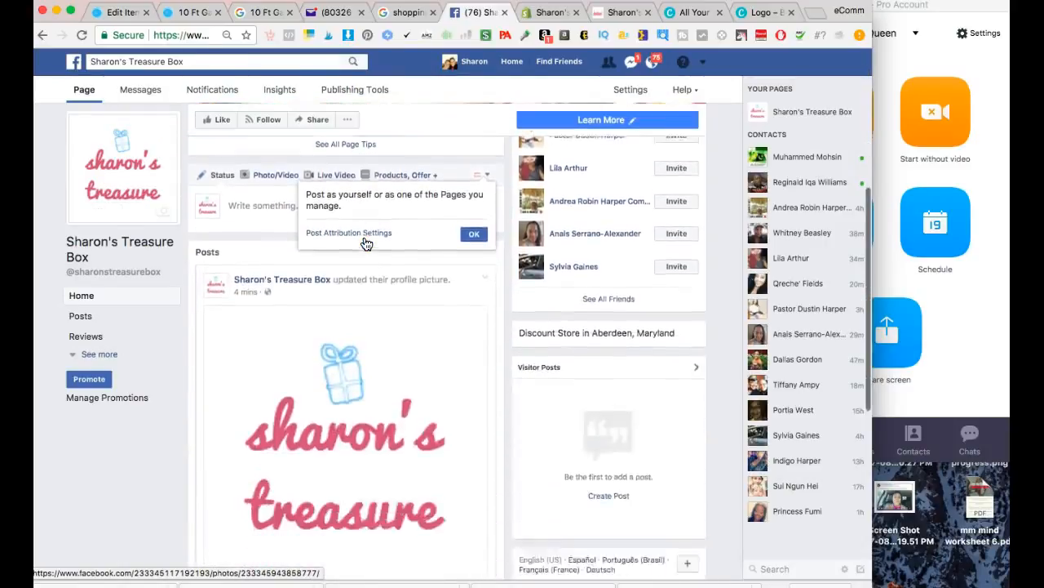
scroll(366, 243, up, 13)
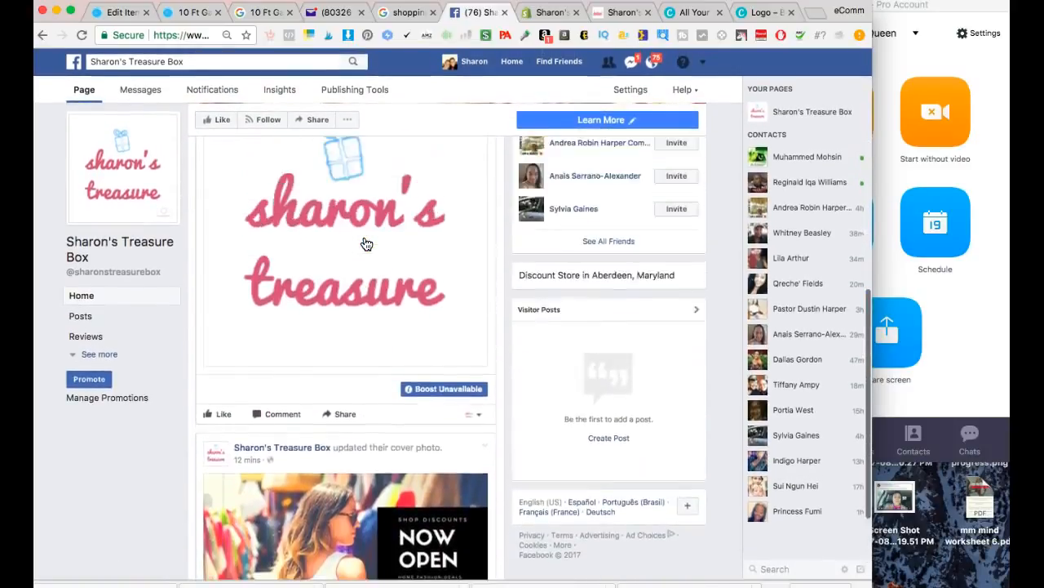
click(626, 320)
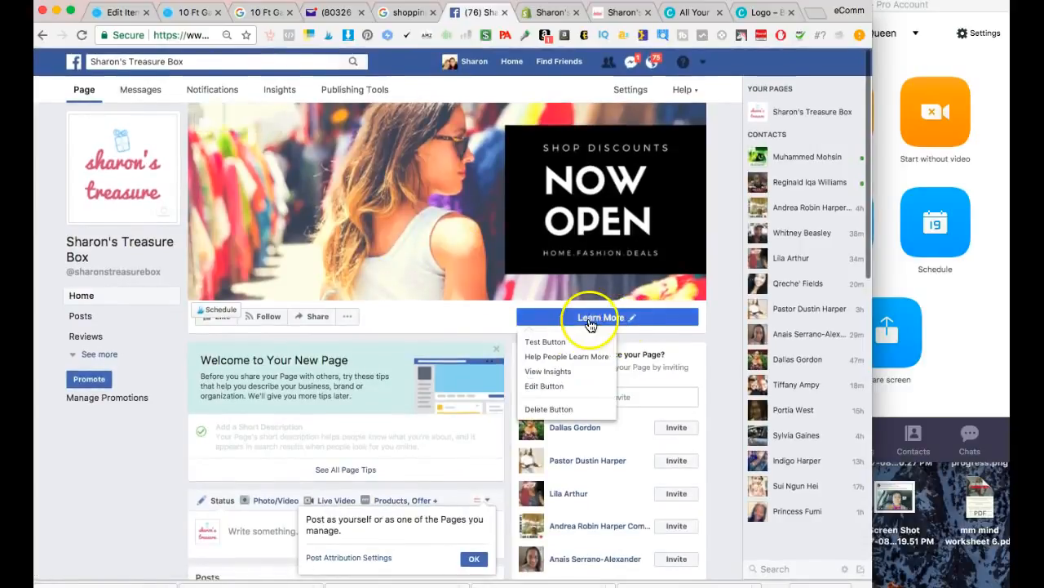
click(600, 319)
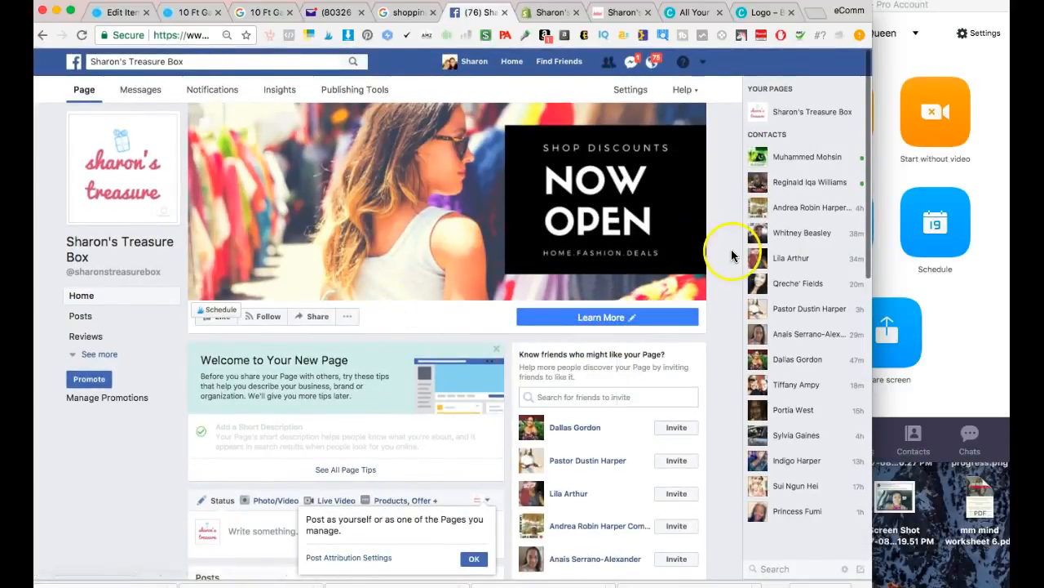
Step: Examine the page's profile and cover photo posts, friend invitation list and visitor posts section
scroll(583, 266, down, 2)
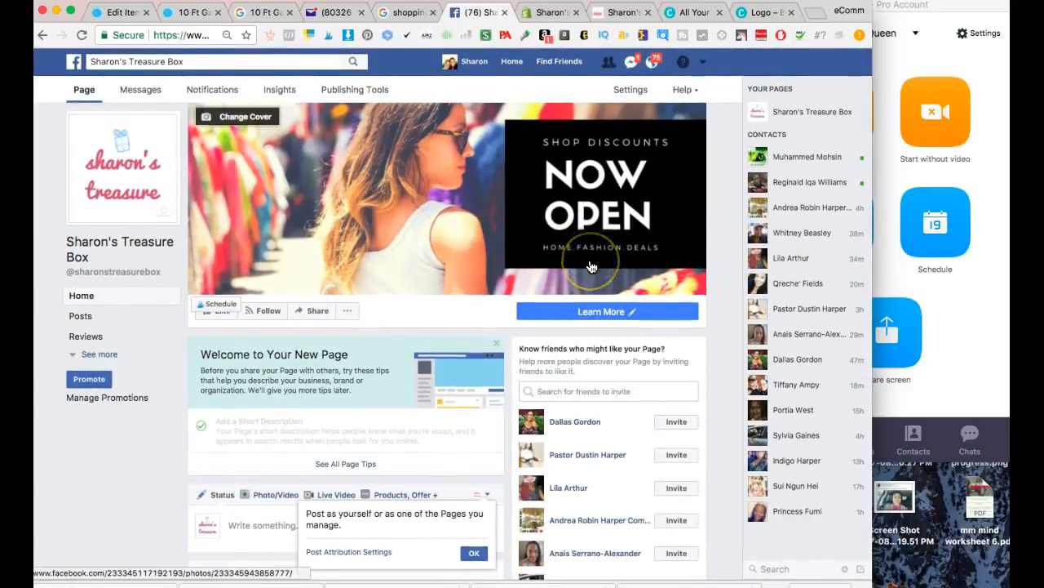
scroll(591, 267, down, 10)
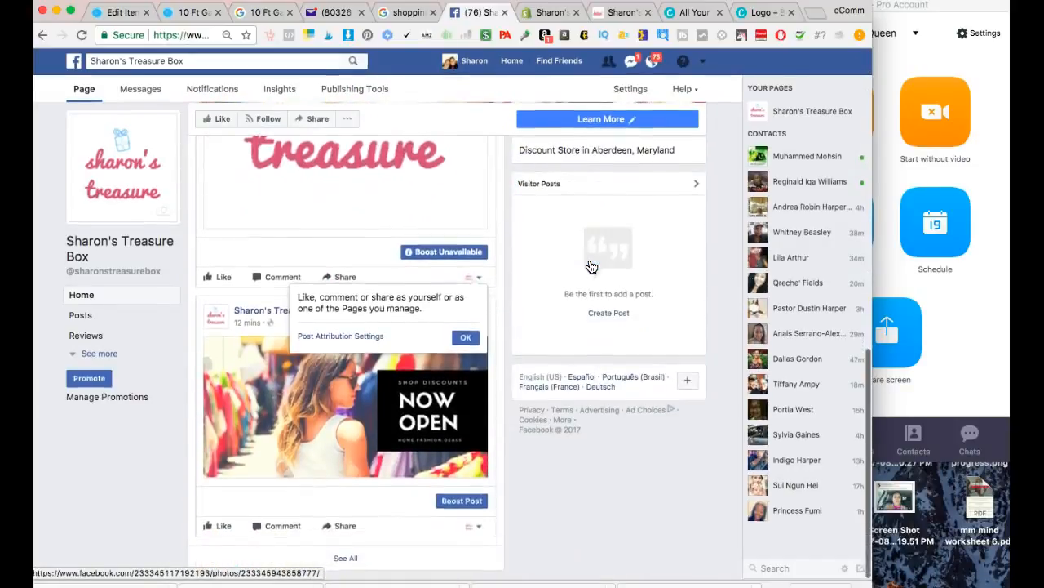
scroll(592, 267, up, 5)
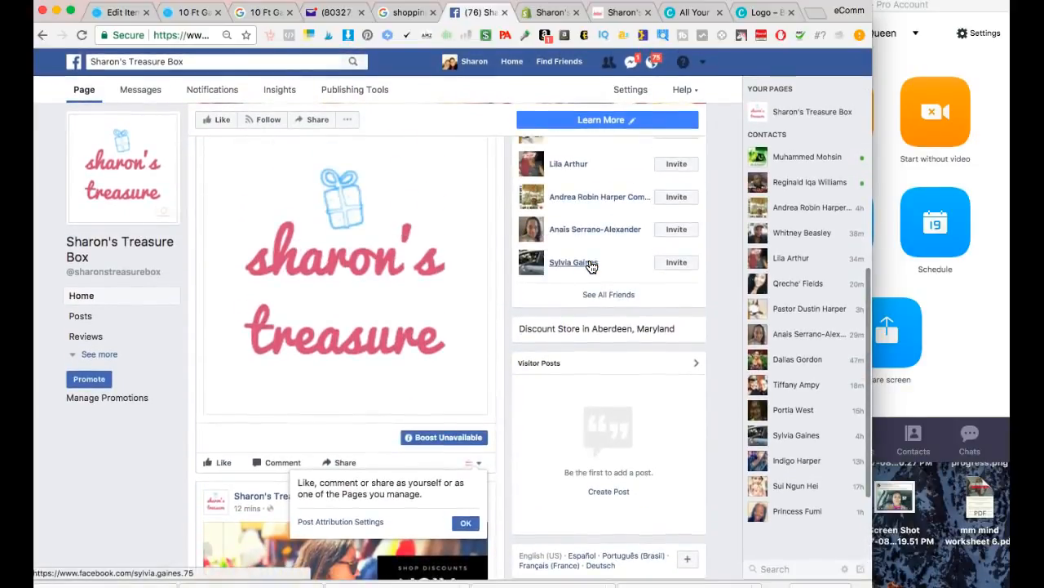
mouse_move(591, 267)
scroll(592, 267, up, 8)
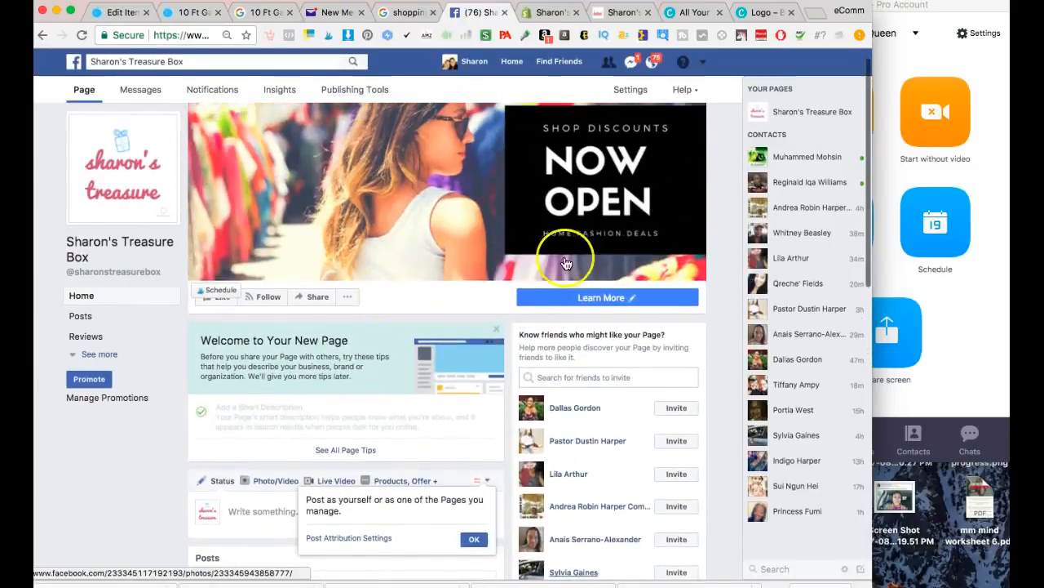
mouse_move(742, 259)
scroll(746, 260, down, 3)
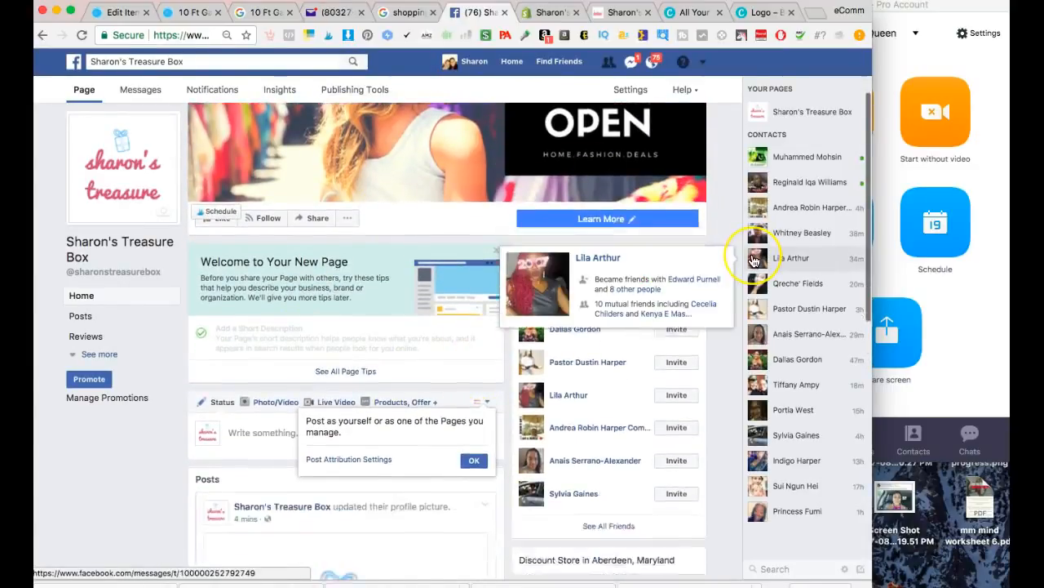
scroll(645, 262, down, 1)
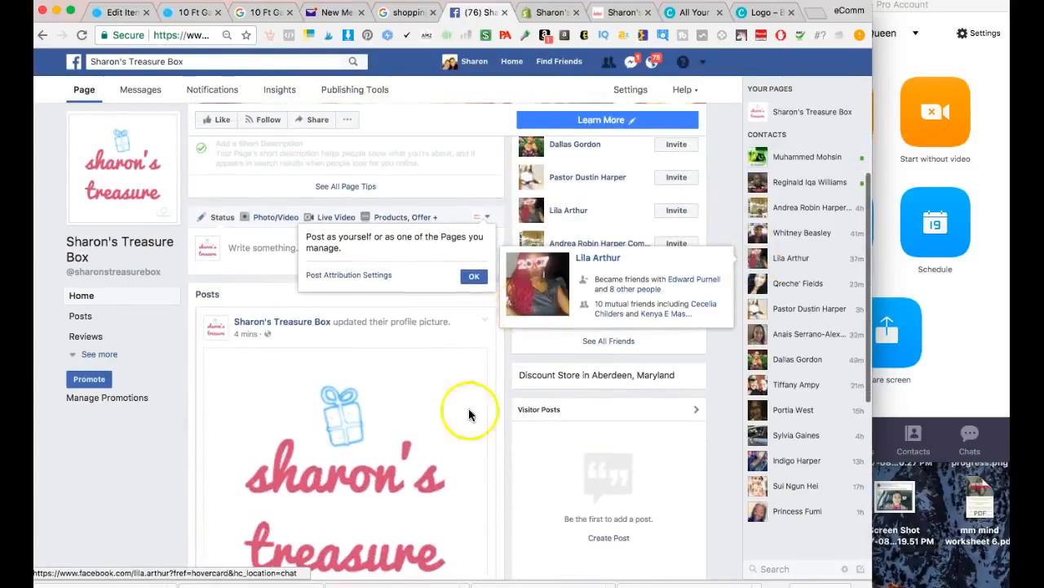
scroll(626, 504, down, 3)
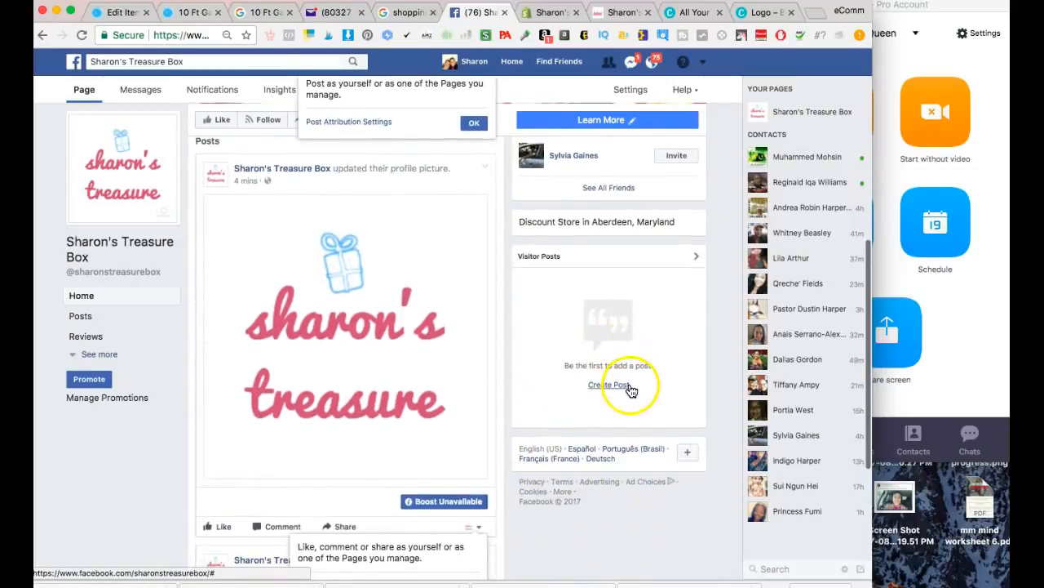
scroll(475, 364, up, 8)
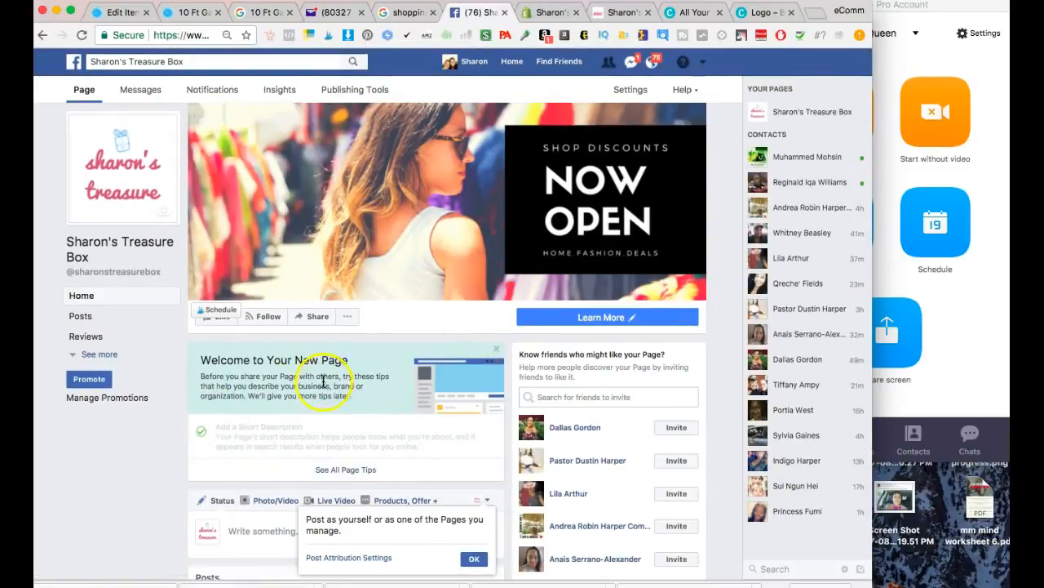
Step: Switch to the Shopify admin and add Facebook as a sales channel for the store
click(624, 18)
click(552, 14)
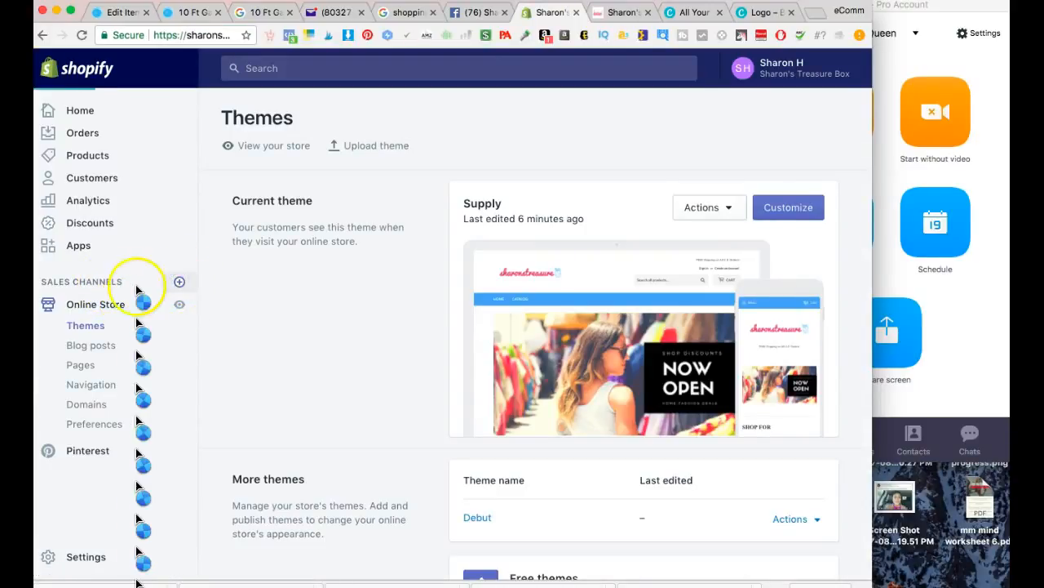
click(181, 273)
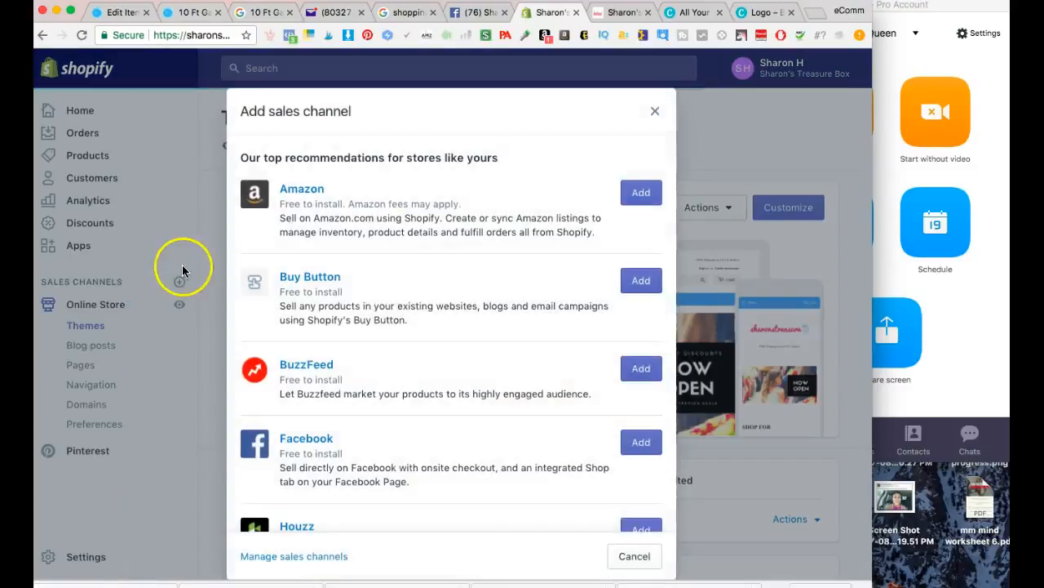
scroll(413, 221, down, 4)
click(635, 308)
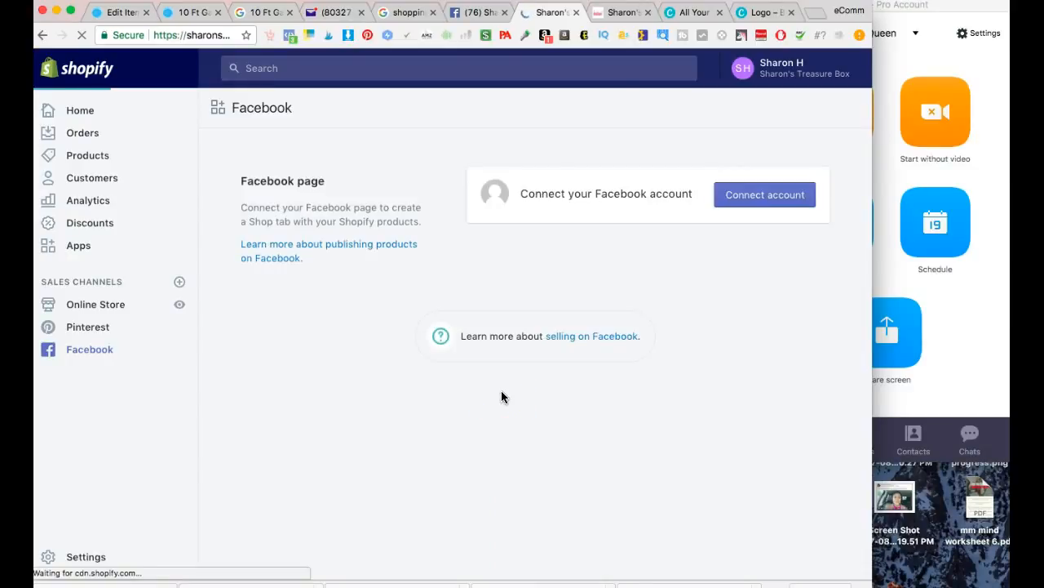
Step: Connect the Facebook account to Shopify, sharing the public profile and allowing Shopify to manage and publish as the owned Pages
click(764, 193)
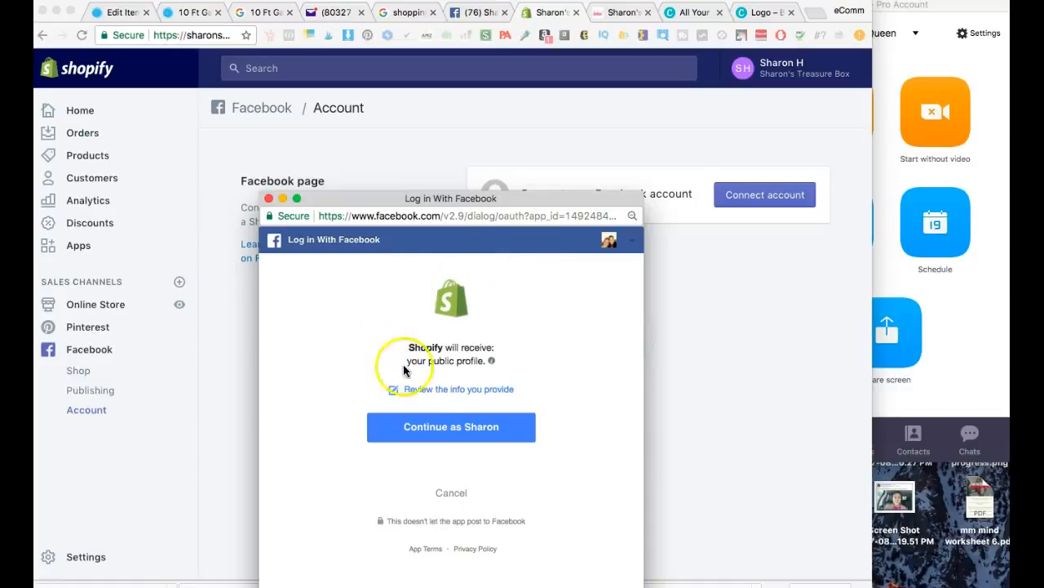
click(408, 427)
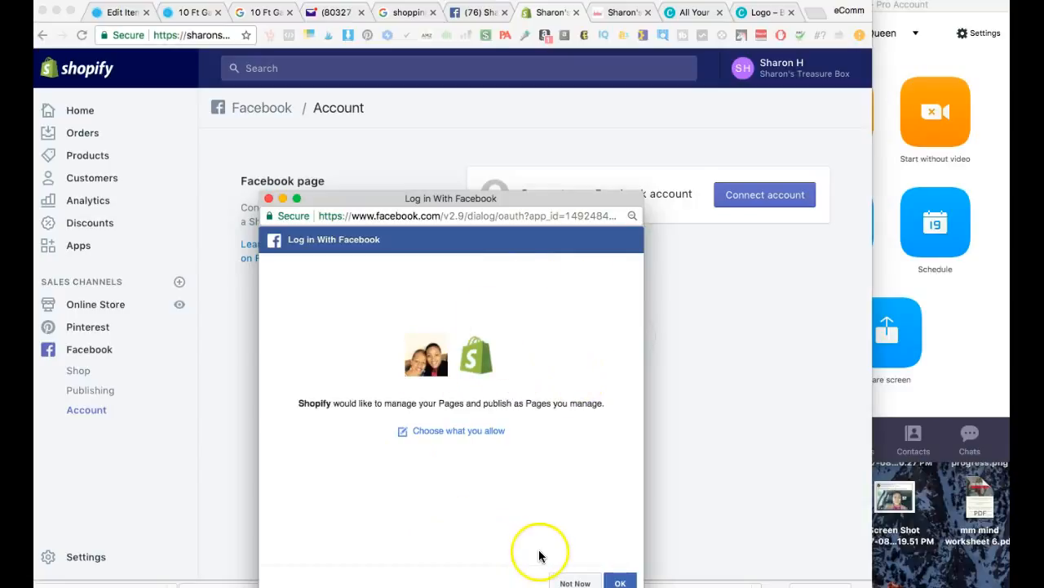
click(622, 582)
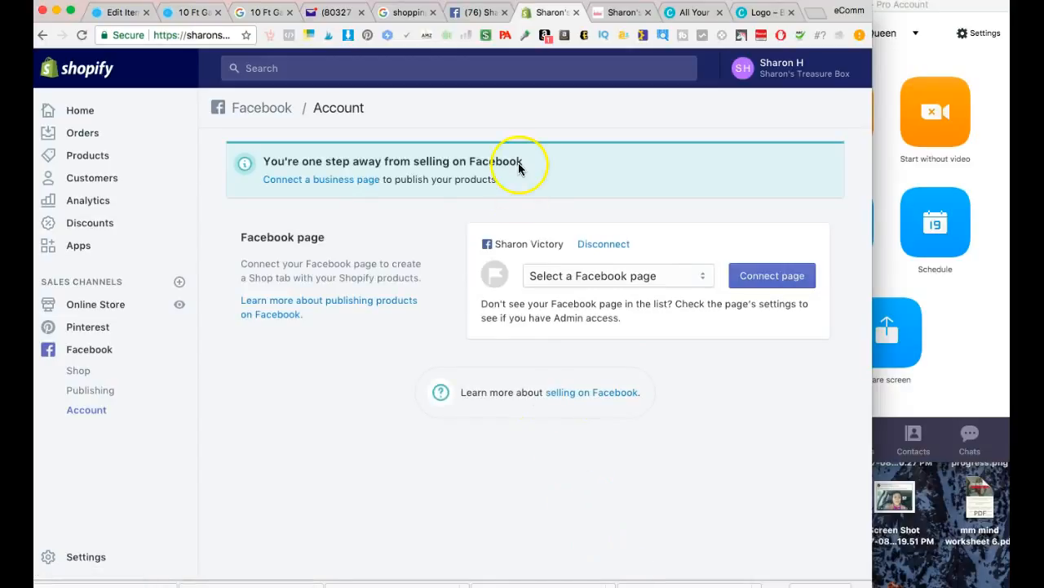
Step: Choose Sharon's Treasure Box as the Facebook page for the sales channel and start connecting it
click(630, 278)
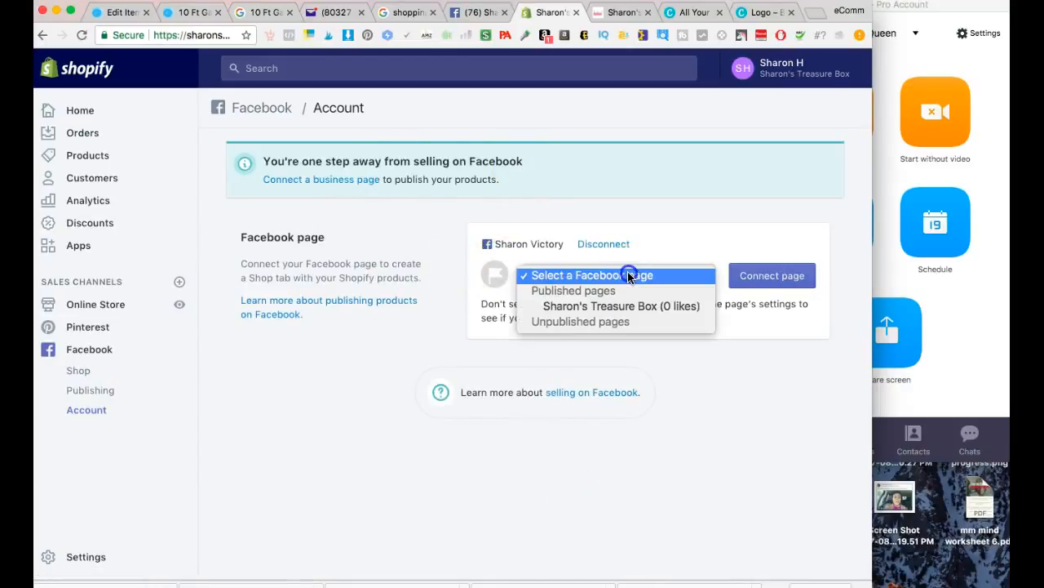
click(628, 306)
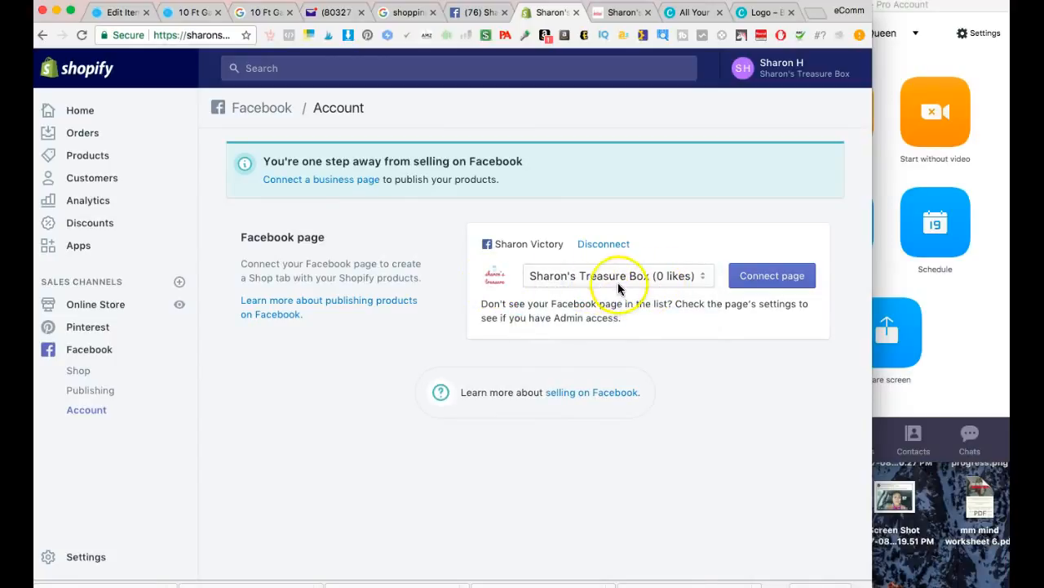
click(765, 285)
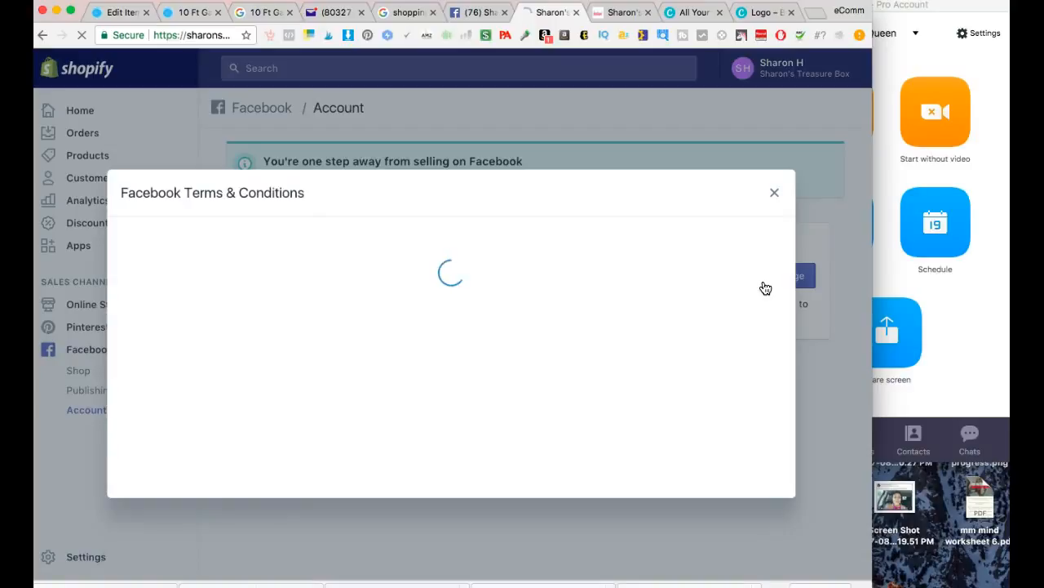
Step: Read through the Facebook Commerce Product Merchant Agreement and accept its terms
scroll(522, 376, down, 4)
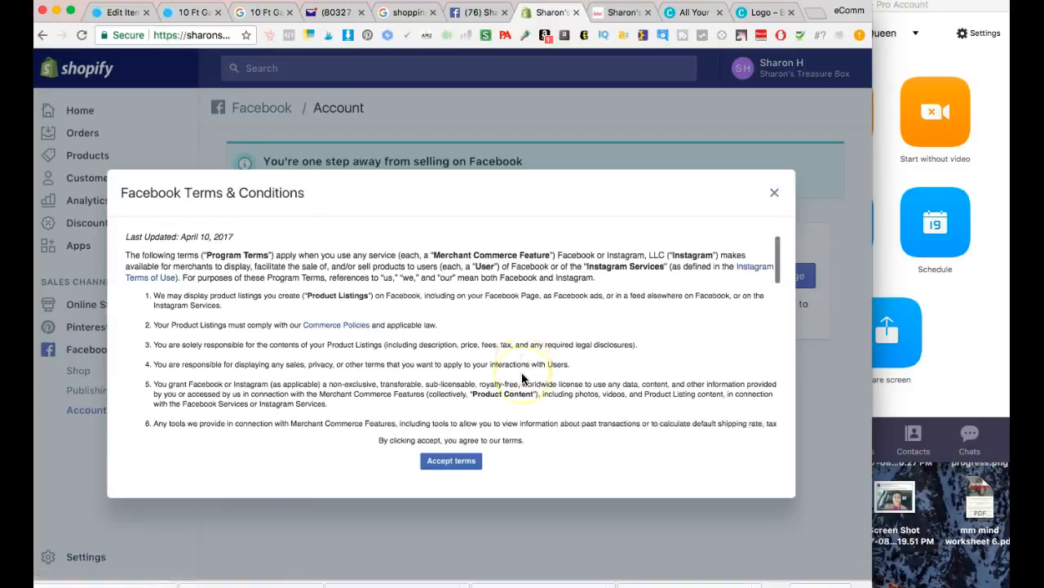
scroll(522, 377, down, 10)
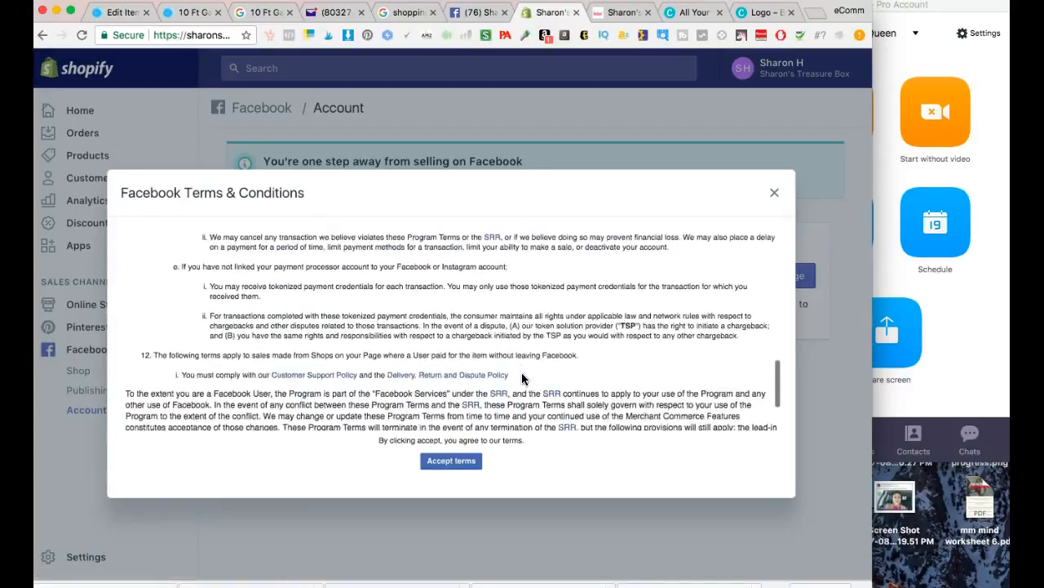
scroll(522, 378, up, 15)
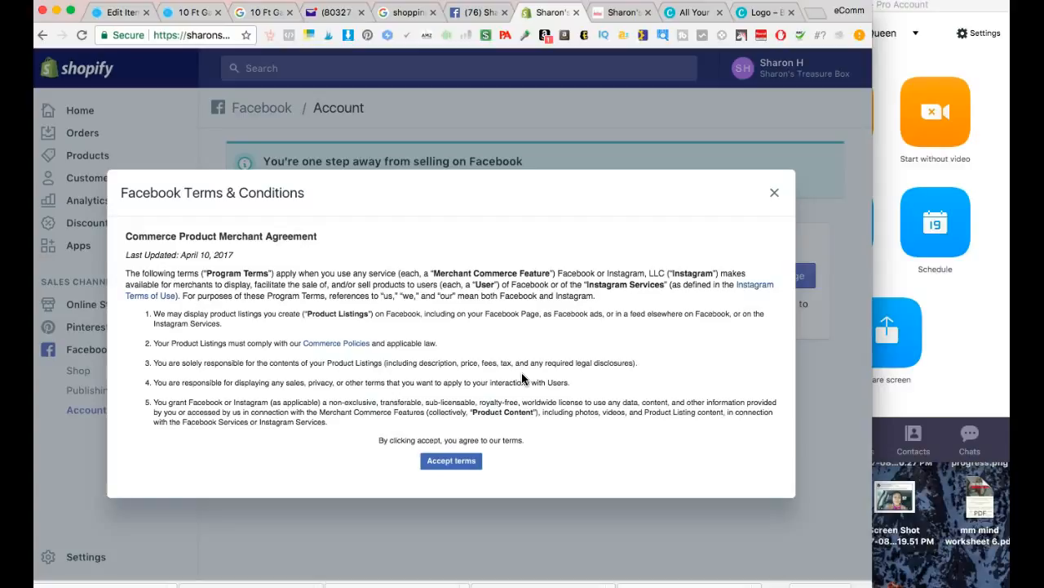
scroll(522, 378, down, 4)
scroll(522, 372, up, 4)
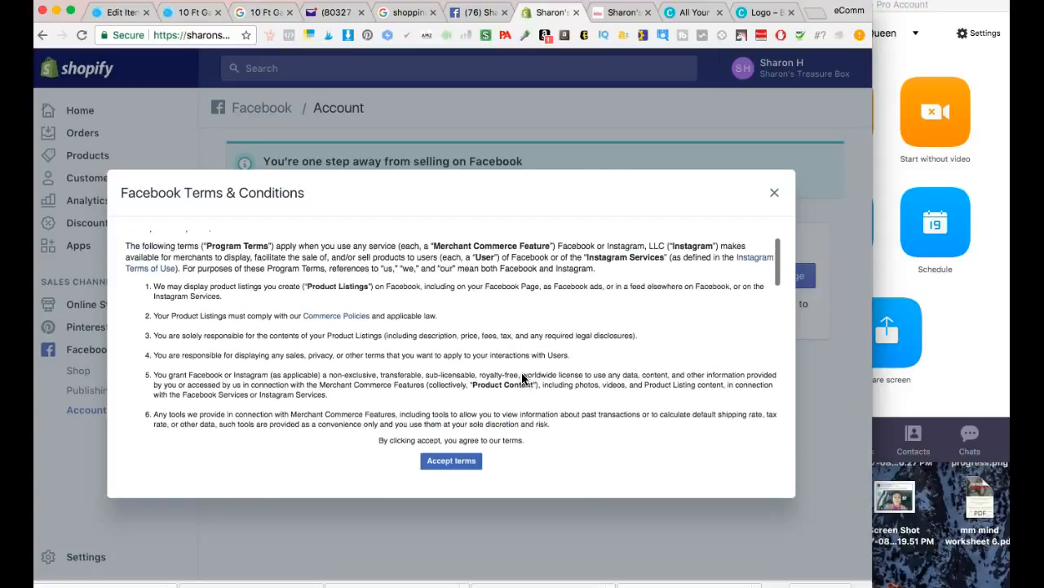
click(447, 461)
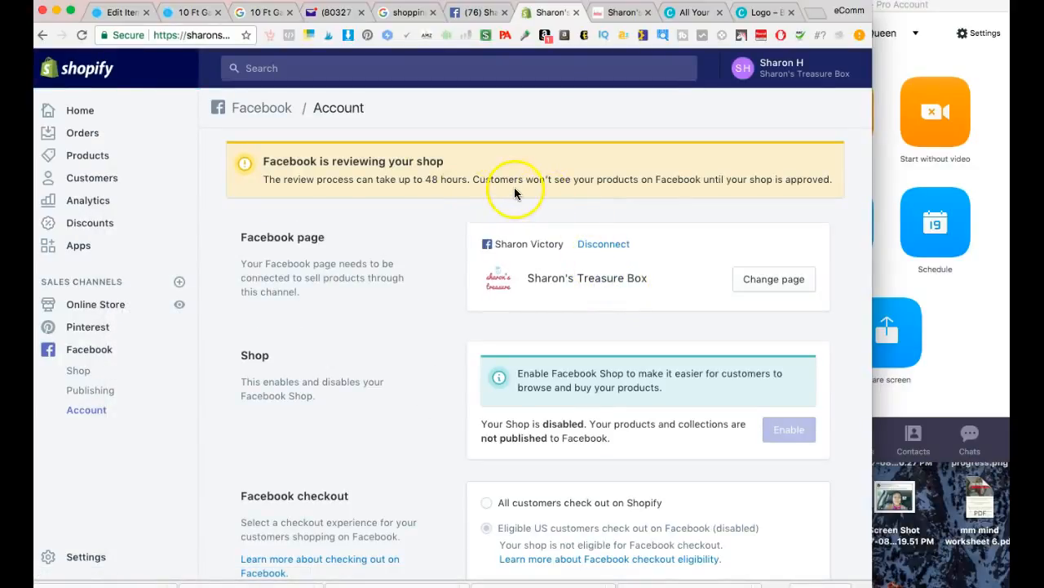
Step: Review the Facebook channel's page, shop, checkout and terms settings, and reload the account page to recheck the shop's review status
scroll(590, 234, down, 2)
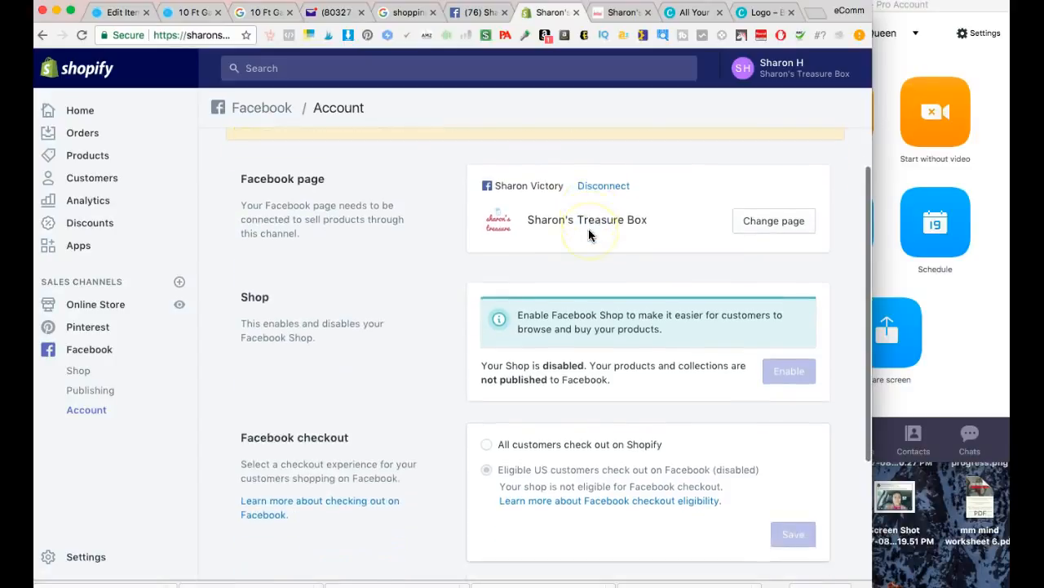
scroll(589, 234, down, 5)
scroll(588, 232, up, 1)
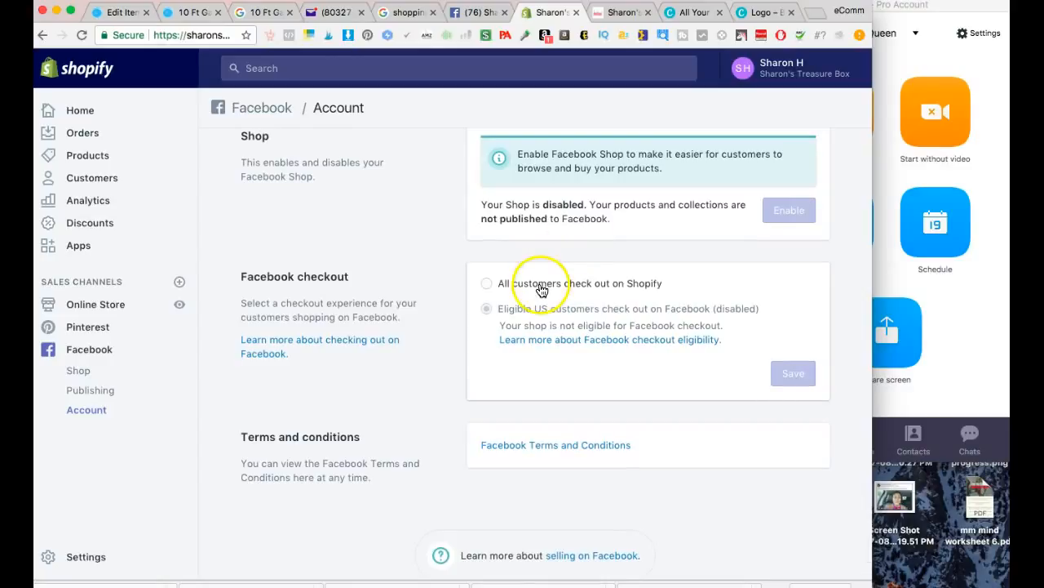
scroll(531, 317, up, 6)
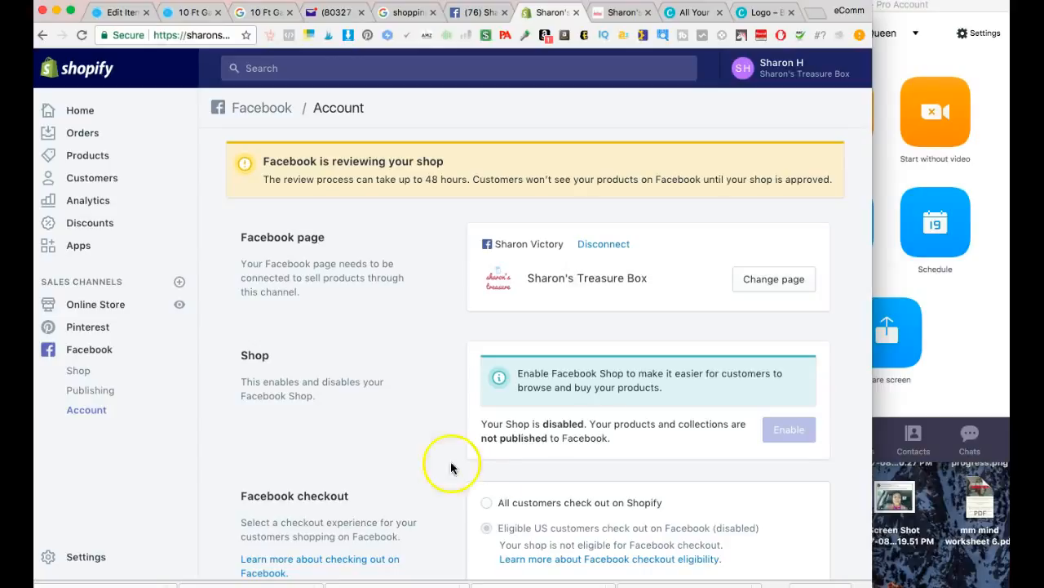
click(82, 35)
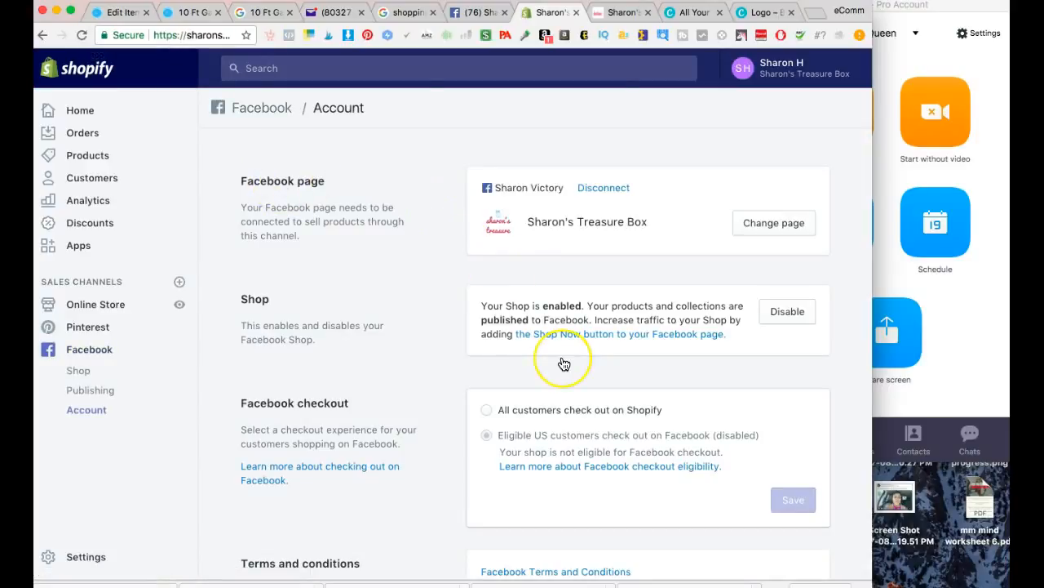
Step: Set Facebook checkout to "All customers check out on Shopify" and save the setting
scroll(560, 361, down, 3)
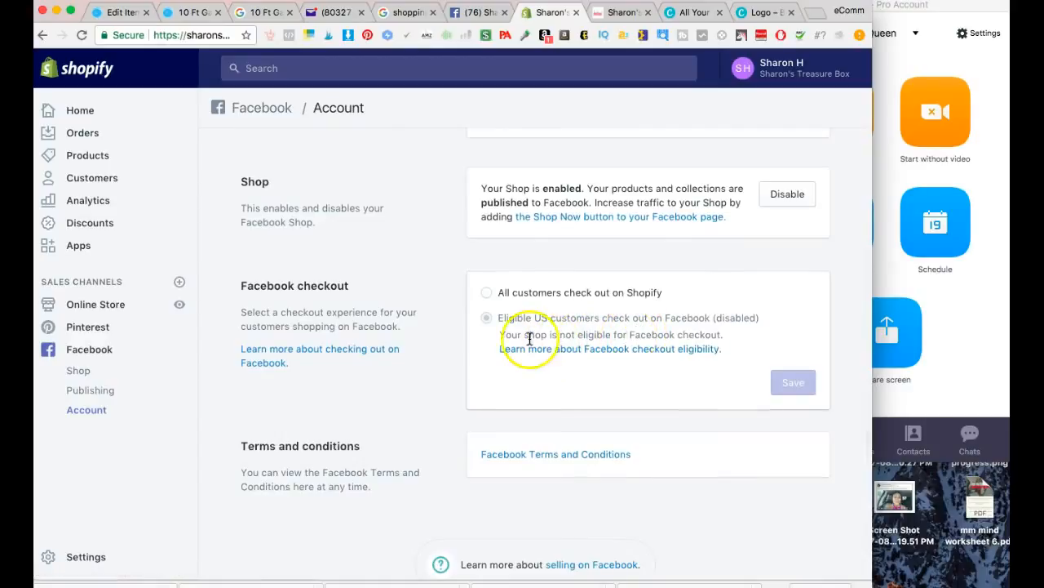
click(485, 292)
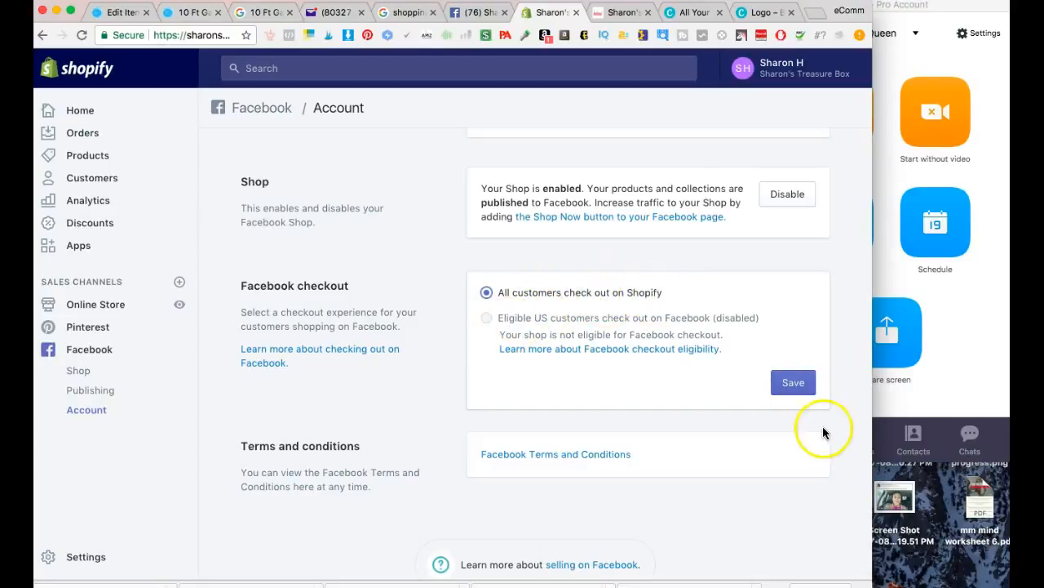
click(796, 383)
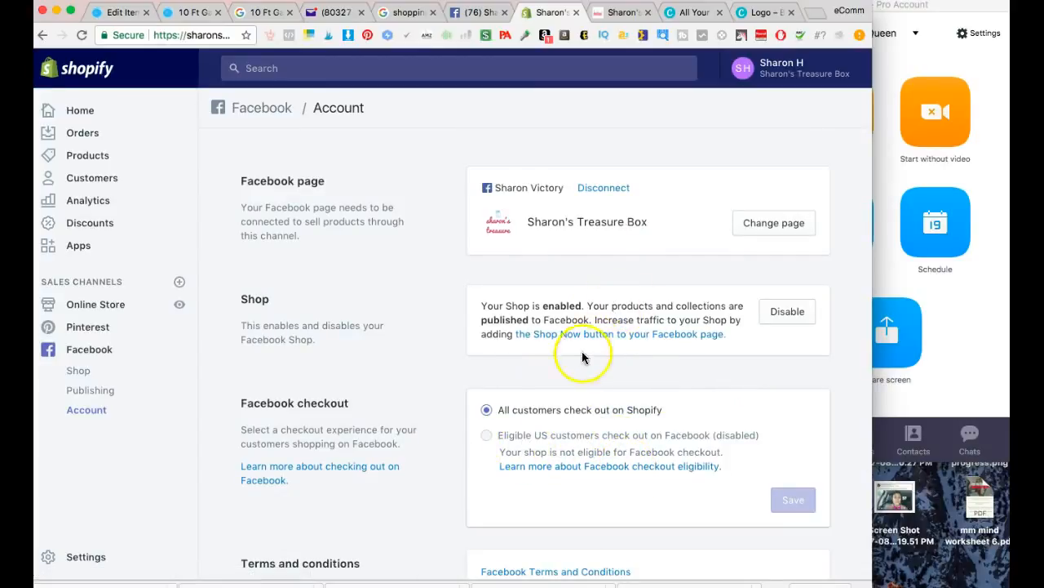
Step: Open the help article linked for adding the Shop Now button to the Facebook page, look at it and close it
scroll(564, 394, down, 3)
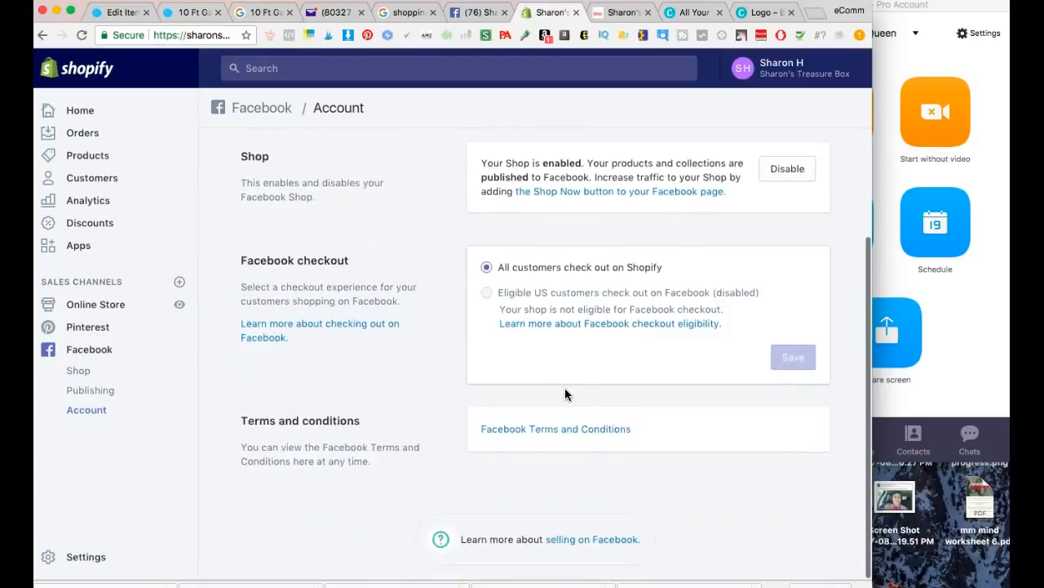
scroll(565, 394, up, 2)
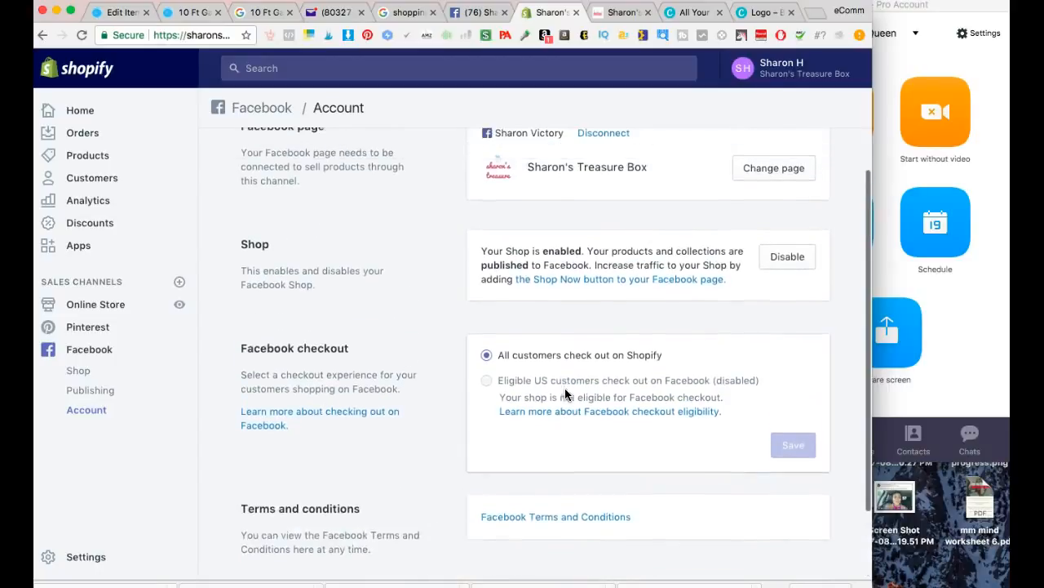
click(618, 288)
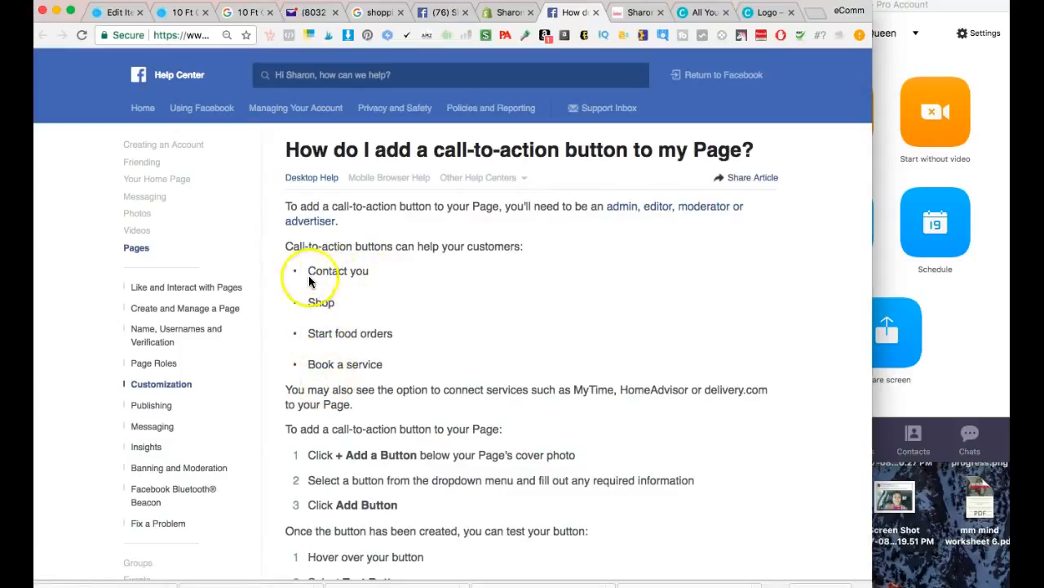
click(595, 13)
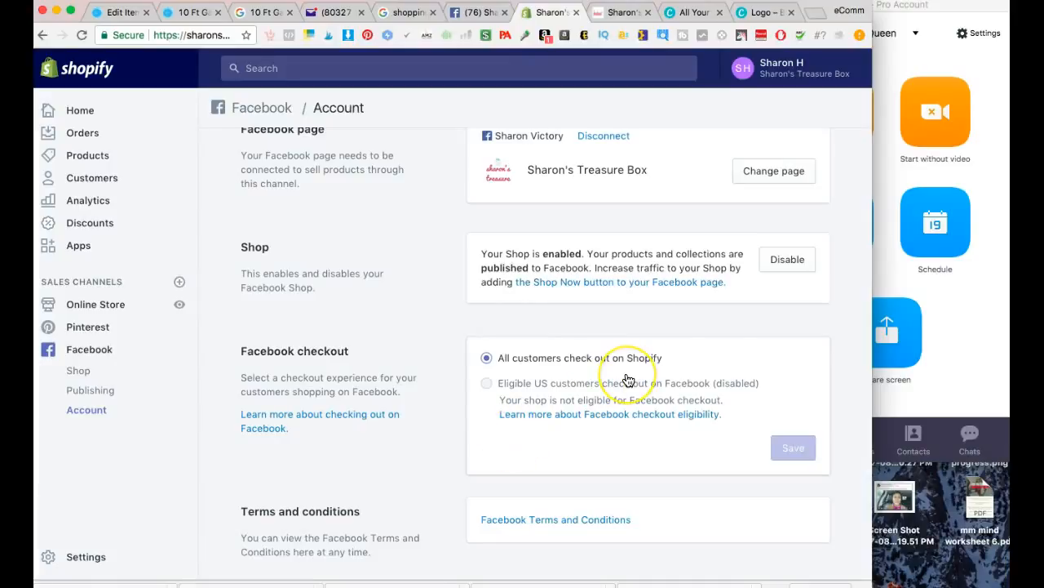
scroll(628, 380, down, 2)
scroll(628, 380, up, 3)
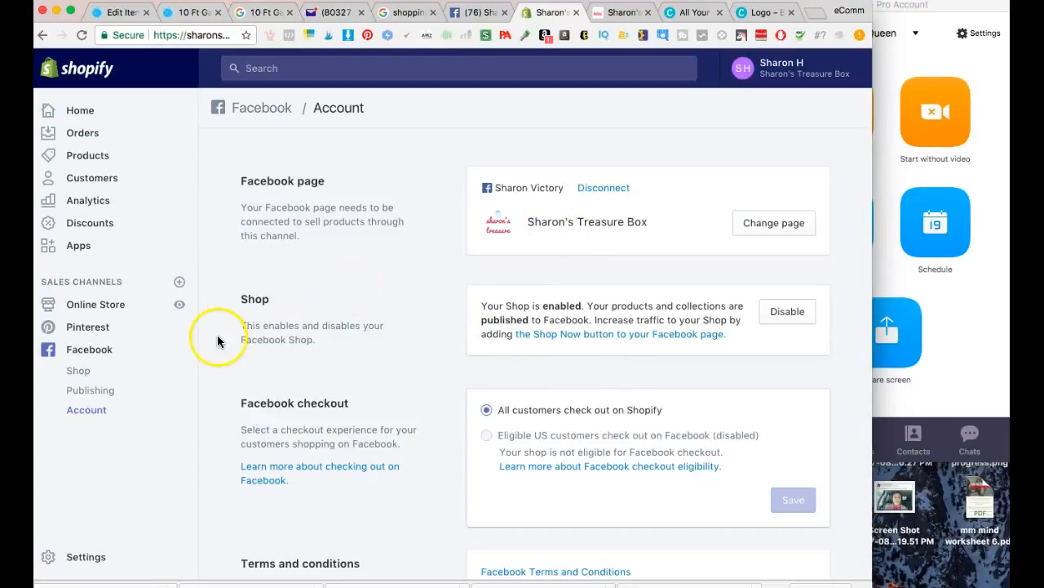
scroll(456, 230, down, 3)
scroll(457, 230, up, 3)
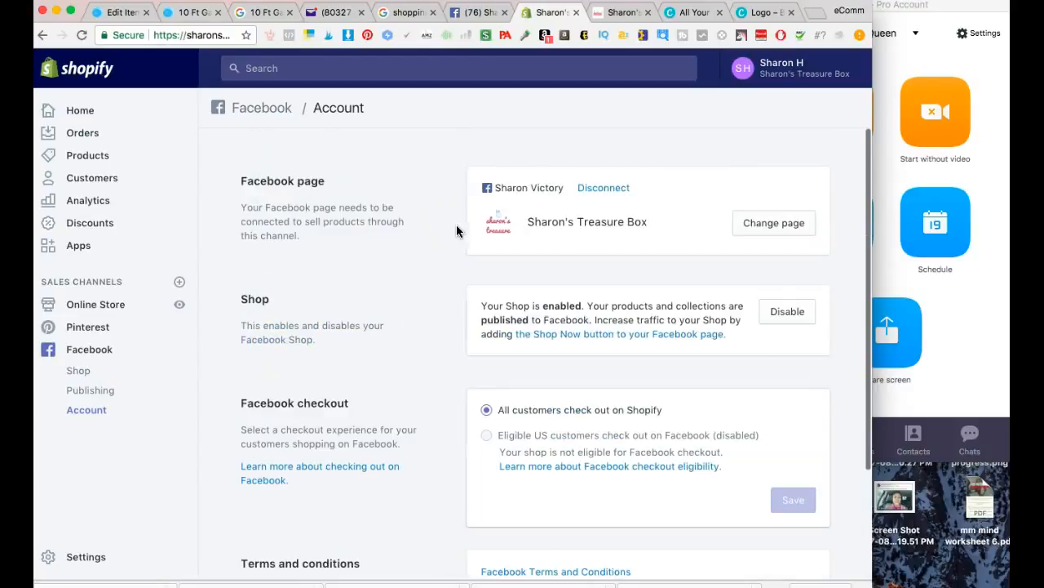